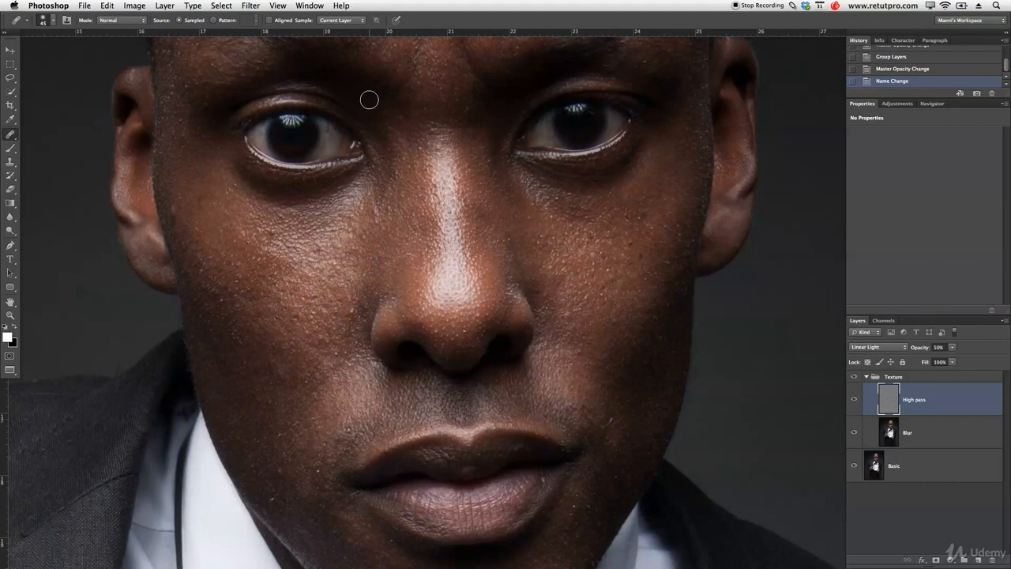
Choose the Healing Brush with its sampling limited to the current layer.
{"action": "left_click", "coordinate": [341, 21]}
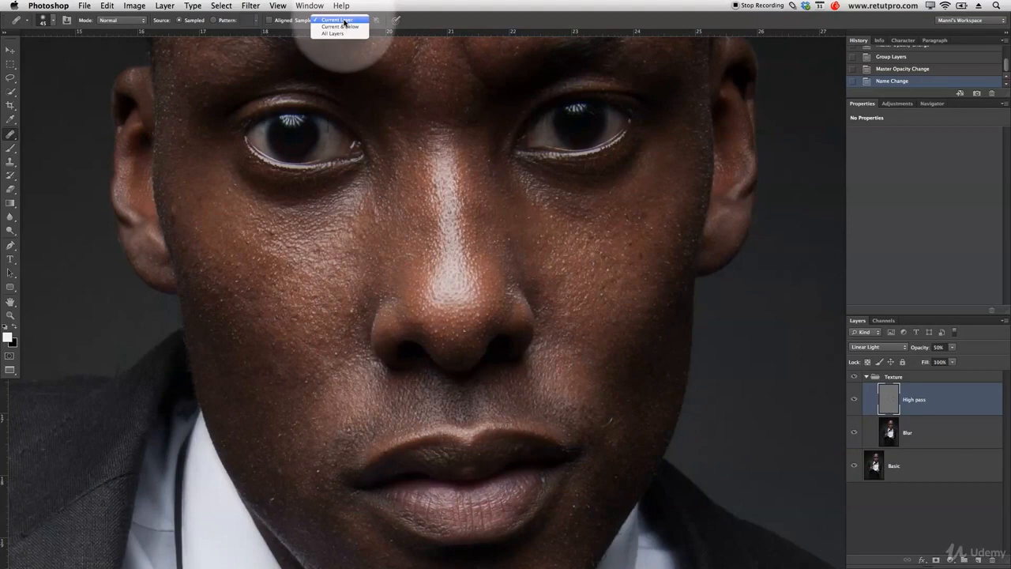
{"action": "left_click", "coordinate": [343, 20]}
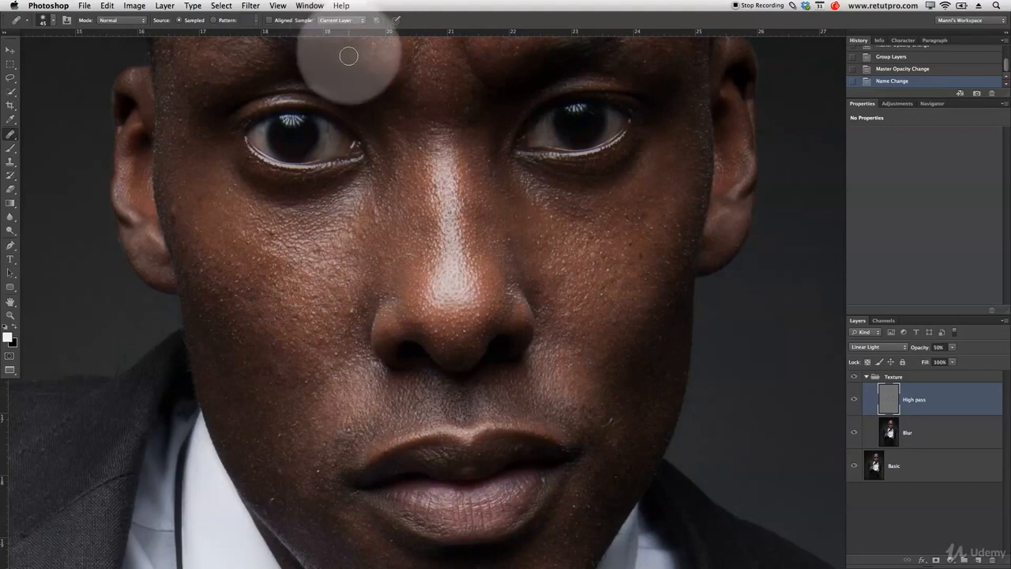
{"action": "left_click", "coordinate": [13, 134]}
{"action": "left_click", "coordinate": [52, 143]}
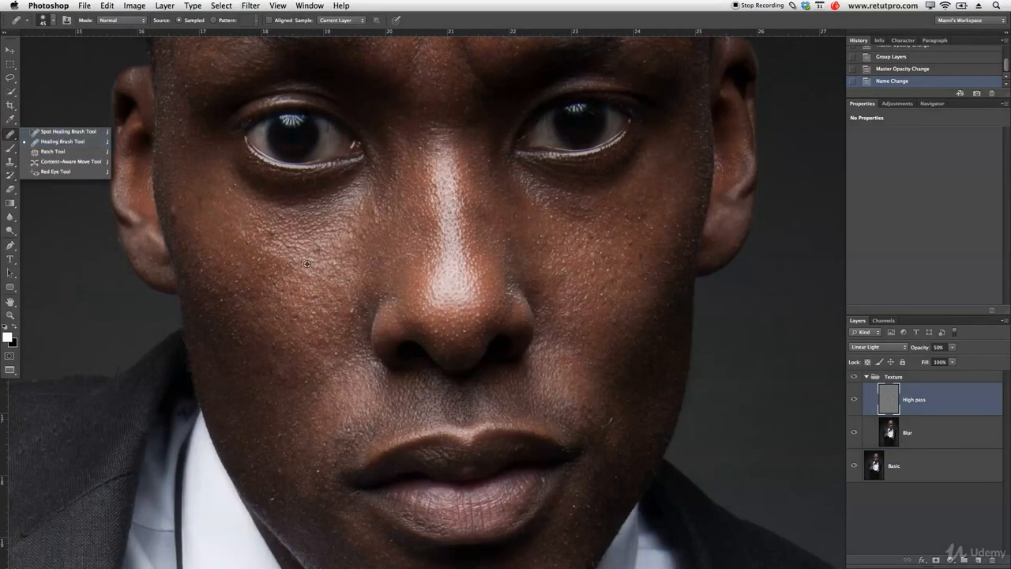
Heal the small blemishes on the cheek beside the nose and around the nose tip on the High pass layer.
{"action": "left_click", "coordinate": [349, 305]}
{"action": "left_click", "coordinate": [348, 289], "text": "alt"}
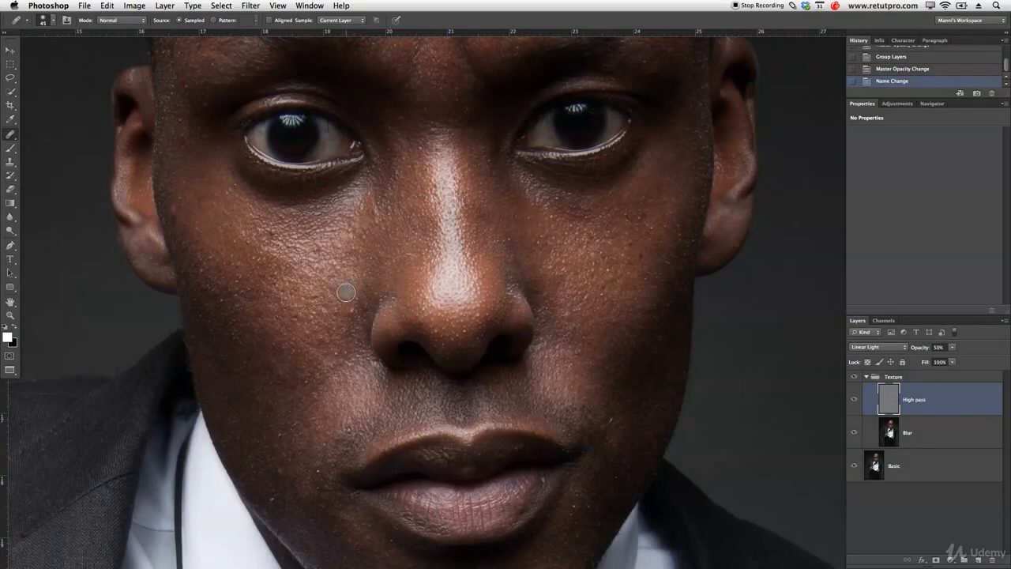
{"action": "left_click", "coordinate": [354, 310]}
{"action": "left_click", "coordinate": [524, 361]}
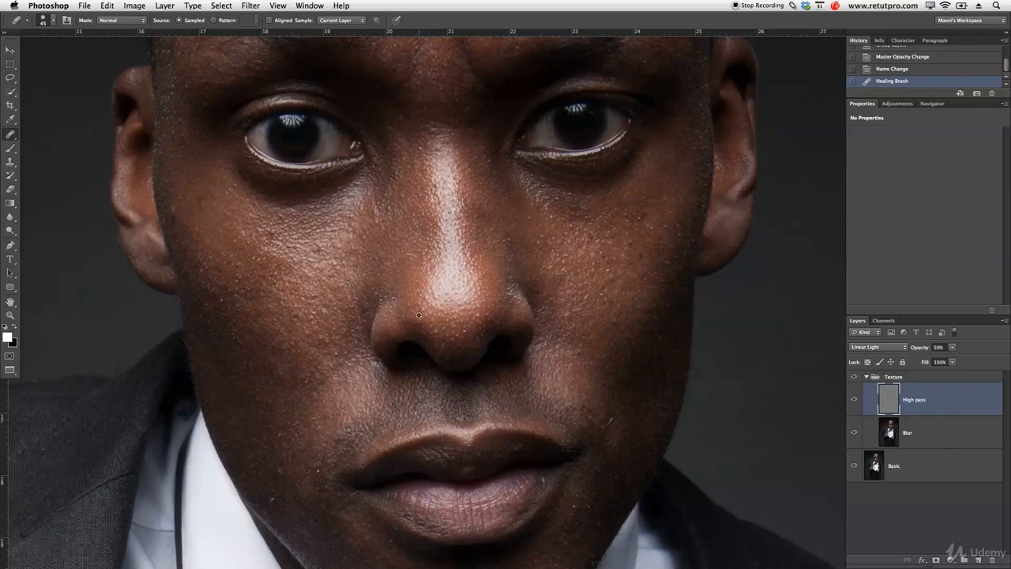
{"action": "left_click", "coordinate": [442, 338]}
{"action": "left_click", "coordinate": [440, 330]}
{"action": "key", "text": "bracketleft"}
{"action": "key", "text": "bracketleft"}
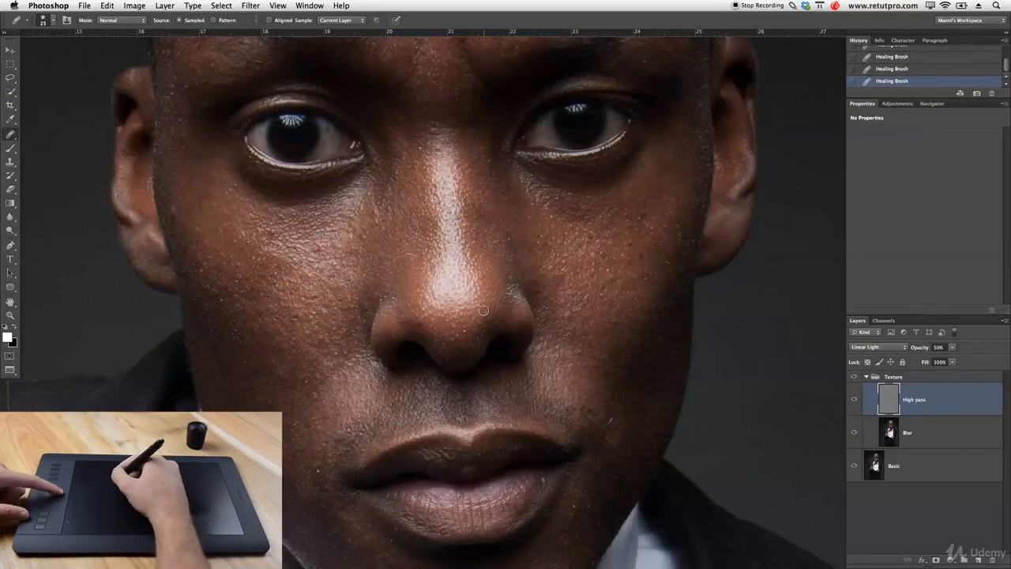
{"action": "key", "text": "bracketright"}
{"action": "key", "text": "bracketright"}
{"action": "key", "text": "bracketright"}
{"action": "key", "text": "bracketright"}
{"action": "key", "text": "bracketright"}
{"action": "key", "text": "bracketright"}
{"action": "key", "text": "bracketright"}
{"action": "key", "text": "bracketleft"}
{"action": "key", "text": "bracketleft"}
{"action": "key", "text": "bracketleft"}
{"action": "key", "text": "bracketleft"}
{"action": "key", "text": "bracketleft"}
{"action": "key", "text": "bracketleft"}
{"action": "key", "text": "bracketleft"}
{"action": "key", "text": "bracketleft"}
{"action": "key", "text": "bracketleft"}
{"action": "key", "text": "bracketright"}
{"action": "key", "text": "bracketright"}
{"action": "key", "text": "bracketright"}
{"action": "key", "text": "bracketright"}
{"action": "key", "text": "bracketright"}
{"action": "key", "text": "bracketright"}
{"action": "key", "text": "bracketright"}
{"action": "key", "text": "bracketright"}
{"action": "key", "text": "bracketright"}
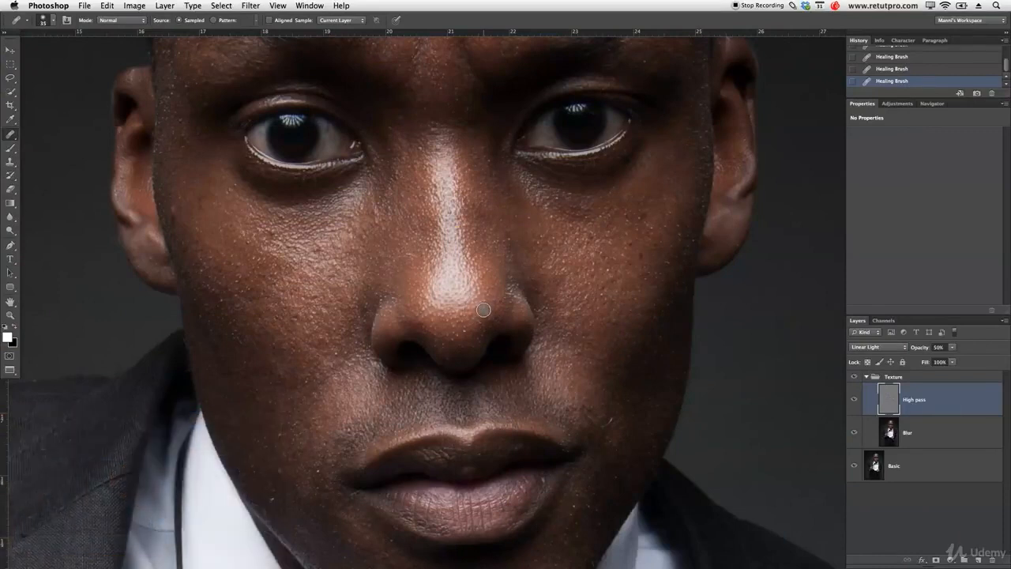
Check the healing brush's size, hardness and spacing settings.
{"action": "key", "text": "bracketleft"}
{"action": "key", "text": "bracketleft"}
{"action": "key", "text": "bracketleft"}
{"action": "key", "text": "bracketleft"}
{"action": "key", "text": "bracketleft"}
{"action": "left_click", "coordinate": [53, 23]}
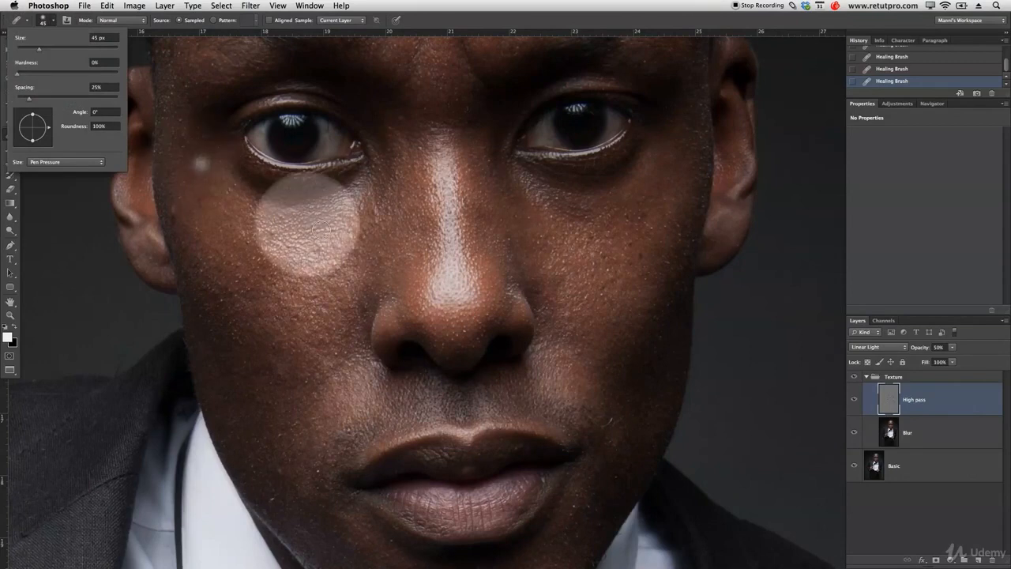
{"action": "left_click", "coordinate": [466, 309]}
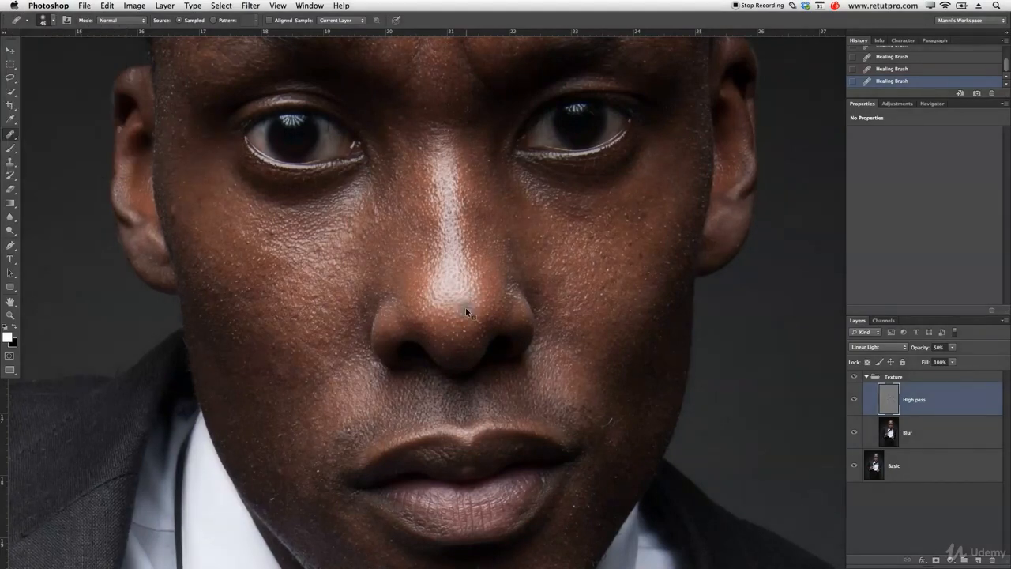
Resize the healing brush to 20 px with 0% hardness.
{"action": "mouse_move", "coordinate": [466, 309]}
{"action": "left_mouse_down"}
{"action": "mouse_move", "coordinate": [513, 302]}
{"action": "mouse_move", "coordinate": [439, 303]}
{"action": "mouse_move", "coordinate": [494, 299]}
{"action": "mouse_move", "coordinate": [456, 304]}
{"action": "mouse_move", "coordinate": [479, 303]}
{"action": "mouse_move", "coordinate": [477, 277]}
{"action": "left_mouse_up"}
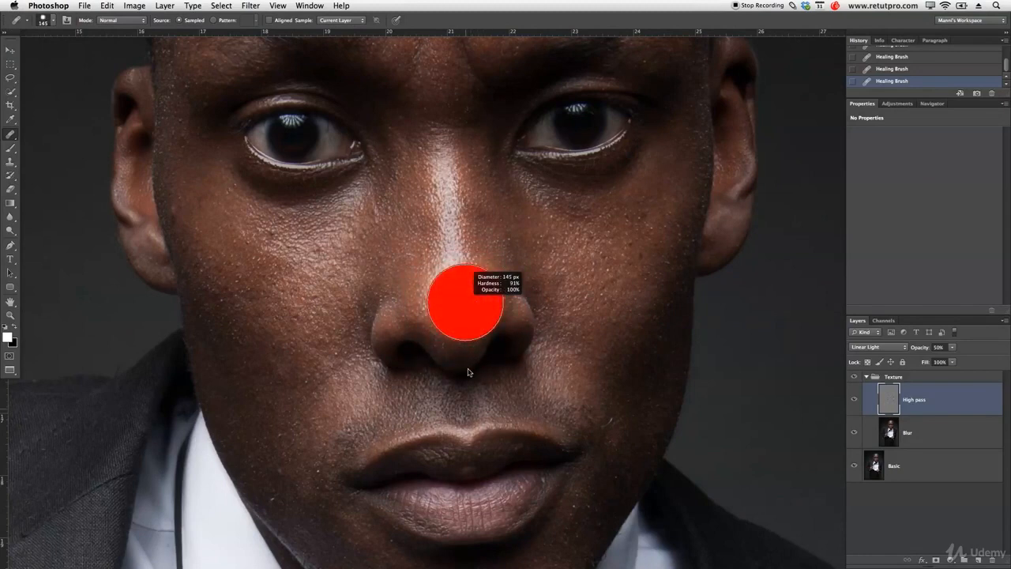
{"action": "left_click_drag", "start_coordinate": [466, 302], "coordinate": [455, 304]}
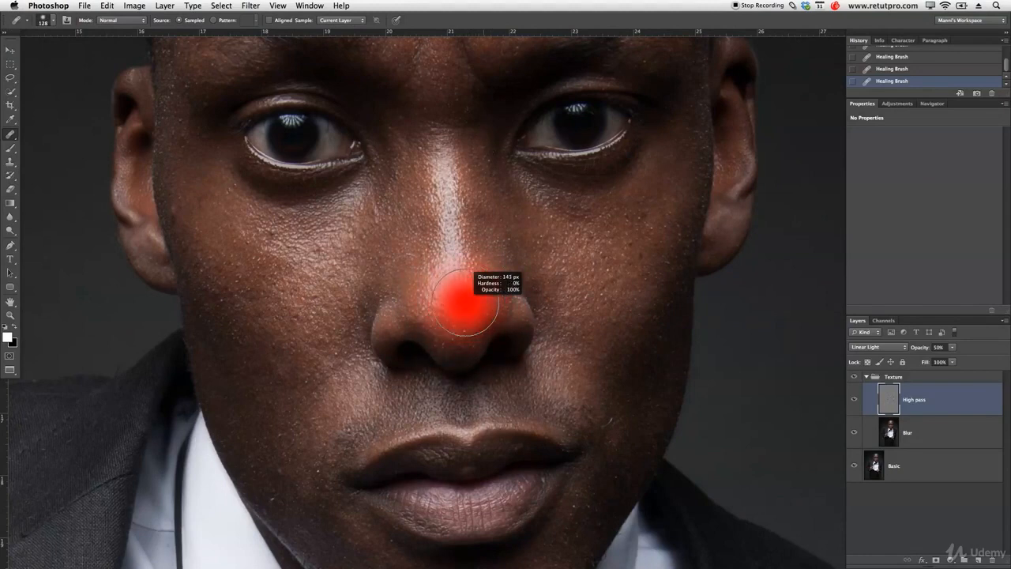
{"action": "key", "text": "bracketleft"}
{"action": "key", "text": "bracketleft"}
{"action": "key", "text": "bracketleft"}
{"action": "key", "text": "bracketleft"}
{"action": "key", "text": "bracketleft"}
{"action": "key", "text": "bracketleft"}
{"action": "key", "text": "bracketleft"}
{"action": "key", "text": "bracketleft"}
{"action": "key", "text": "bracketleft"}
{"action": "key", "text": "bracketleft"}
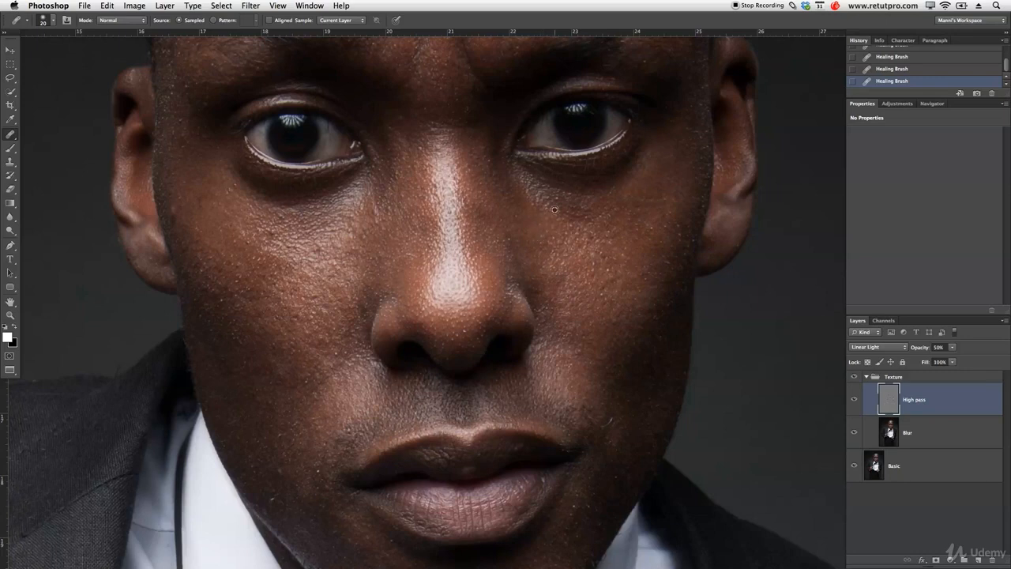
Heal the small blemishes on the right-hand cheek, from below the eye down to beside the mouth.
{"action": "left_click", "coordinate": [588, 209]}
{"action": "left_click", "coordinate": [590, 231], "text": "alt"}
{"action": "left_click", "coordinate": [592, 306], "text": "alt"}
{"action": "left_click", "coordinate": [598, 313], "text": "alt"}
{"action": "left_click_drag", "start_coordinate": [604, 306], "coordinate": [602, 287]}
{"action": "left_click", "coordinate": [621, 390], "text": "alt"}
{"action": "left_click_drag", "start_coordinate": [608, 418], "coordinate": [611, 421]}
Heal the small blemishes on the left-hand side of the face, from the jaw up over the cheek.
{"action": "left_click", "coordinate": [293, 434], "text": "alt"}
{"action": "left_click", "coordinate": [305, 428]}
{"action": "left_click", "coordinate": [284, 346], "text": "alt"}
{"action": "left_click", "coordinate": [275, 345]}
{"action": "left_click", "coordinate": [230, 338], "text": "alt"}
{"action": "left_click", "coordinate": [223, 326]}
{"action": "left_click", "coordinate": [226, 304], "text": "alt"}
{"action": "left_click", "coordinate": [224, 293]}
Examine the chin, cheeks, eye area and forehead for remaining skin blemishes.
{"action": "scroll", "coordinate": [324, 289], "scroll_direction": "down", "scroll_amount": 5}
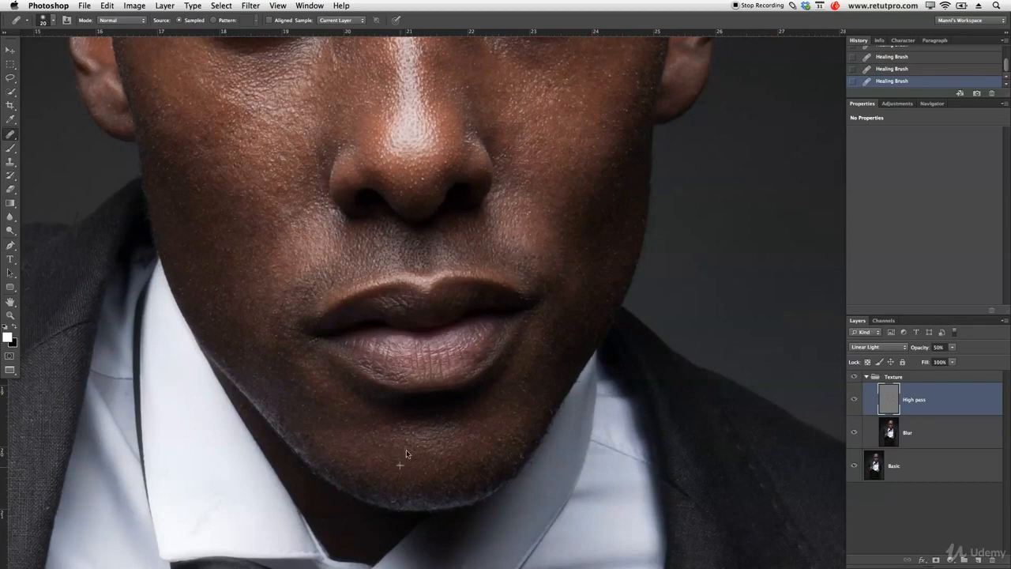
{"action": "scroll", "coordinate": [450, 382], "scroll_direction": "up", "scroll_amount": 7}
{"action": "scroll", "coordinate": [450, 382], "scroll_direction": "right", "scroll_amount": 3}
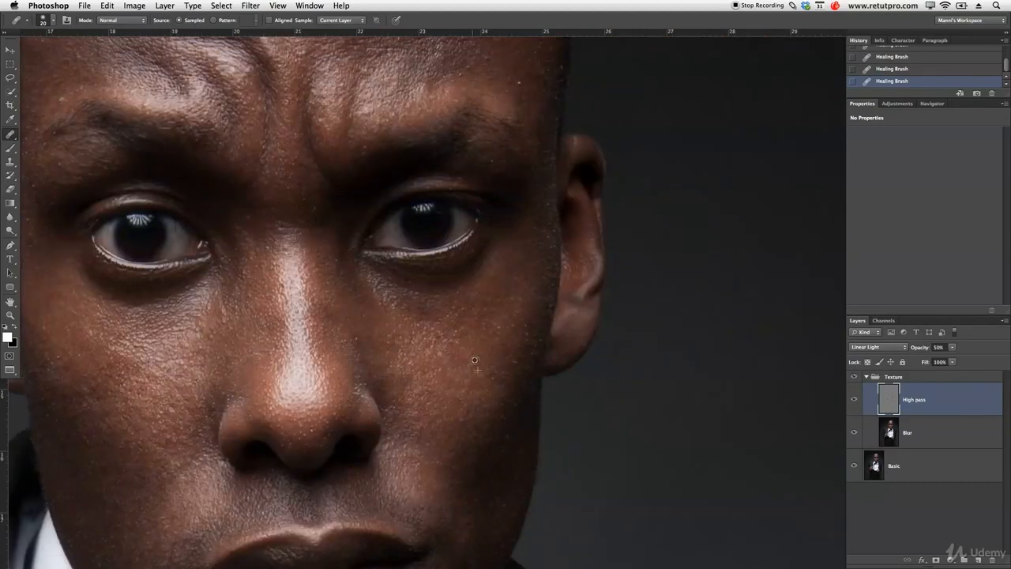
{"action": "scroll", "coordinate": [505, 289], "scroll_direction": "up", "scroll_amount": 5}
{"action": "scroll", "coordinate": [506, 289], "scroll_direction": "right", "scroll_amount": 1}
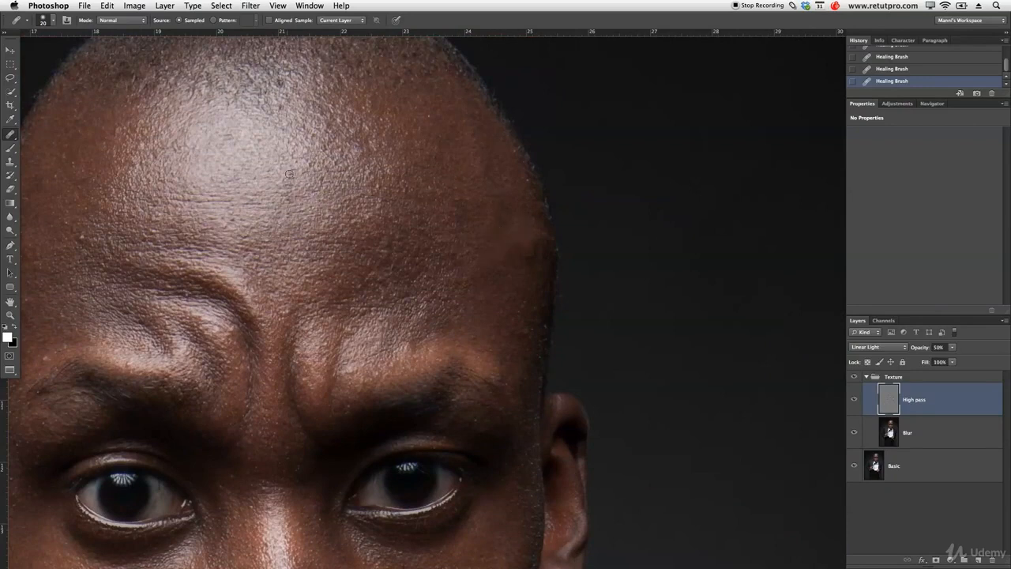
{"action": "scroll", "coordinate": [394, 92], "scroll_direction": "left", "scroll_amount": 4}
{"action": "scroll", "coordinate": [393, 93], "scroll_direction": "down", "scroll_amount": 1}
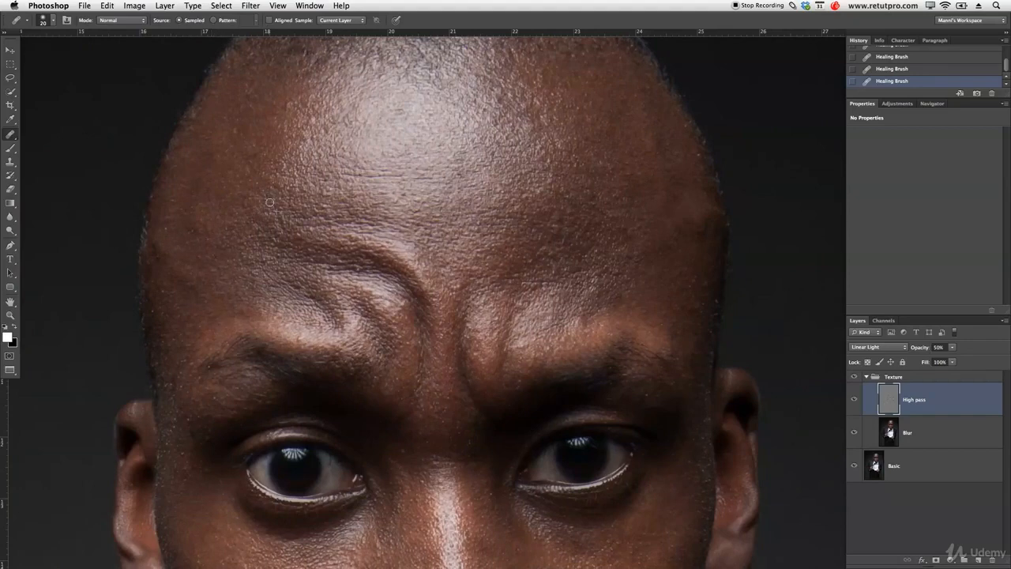
{"action": "scroll", "coordinate": [210, 413], "scroll_direction": "down", "scroll_amount": 5}
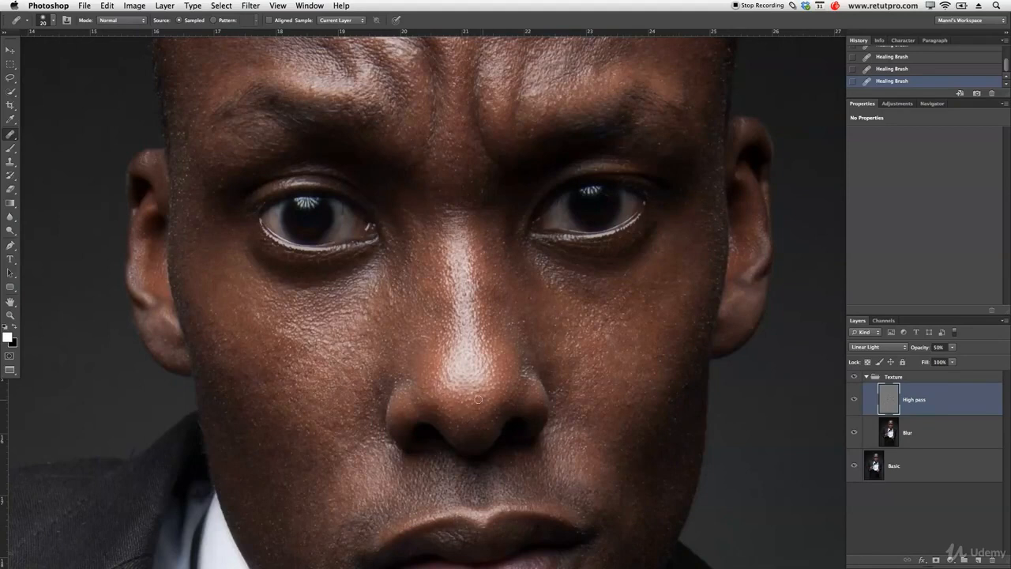
{"action": "scroll", "coordinate": [534, 302], "scroll_direction": "up", "scroll_amount": 4}
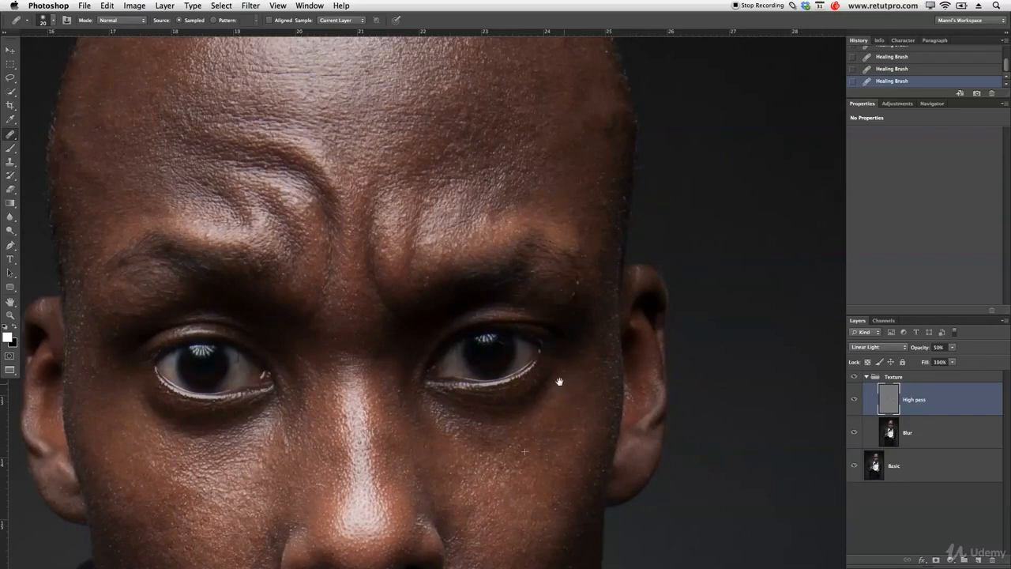
{"action": "scroll", "coordinate": [558, 384], "scroll_direction": "up", "scroll_amount": 4}
Compare the portrait before and after healing by hiding and showing the High pass layer.
{"action": "left_click_drag", "start_coordinate": [489, 229], "coordinate": [470, 240]}
{"action": "left_click_drag", "start_coordinate": [475, 329], "coordinate": [482, 314]}
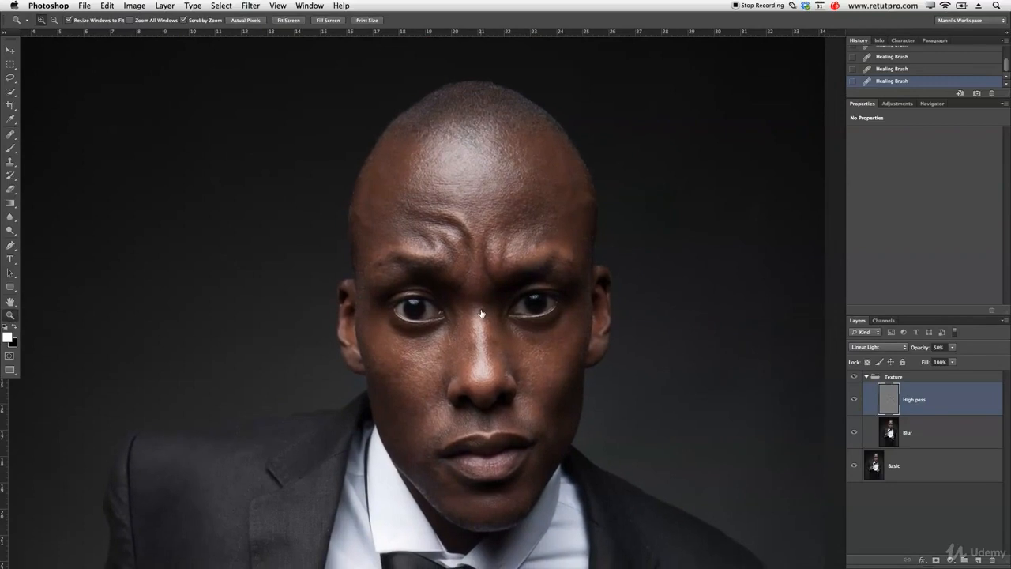
{"action": "left_click", "coordinate": [855, 401]}
{"action": "left_click", "coordinate": [854, 401]}
{"action": "left_click", "coordinate": [853, 378]}
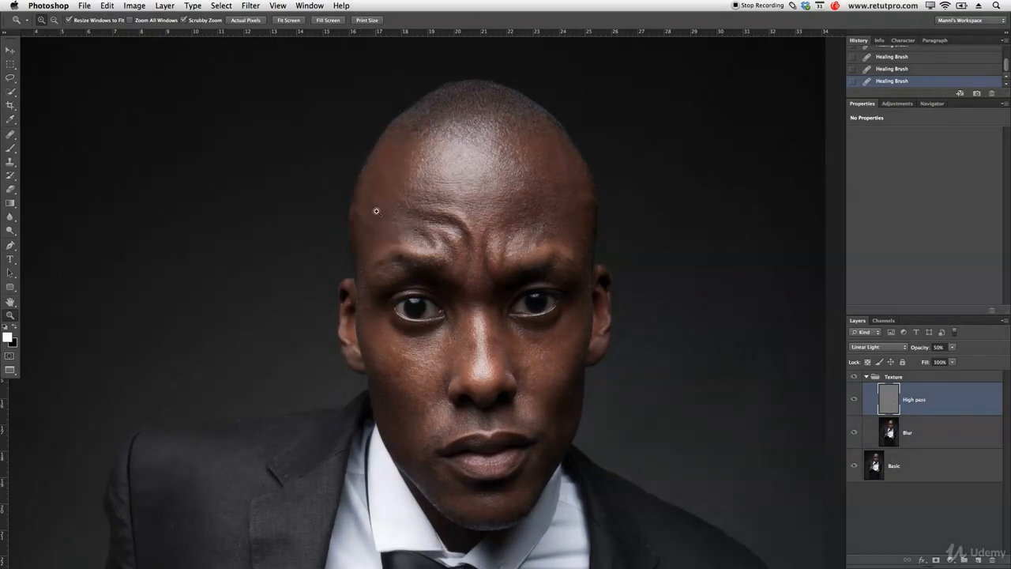
Create a new layer above the Texture group and rename it "help".
{"action": "left_click", "coordinate": [978, 559]}
{"action": "key", "text": "b"}
{"action": "left_click_drag", "start_coordinate": [928, 412], "coordinate": [929, 372]}
{"action": "double_click", "coordinate": [899, 387]}
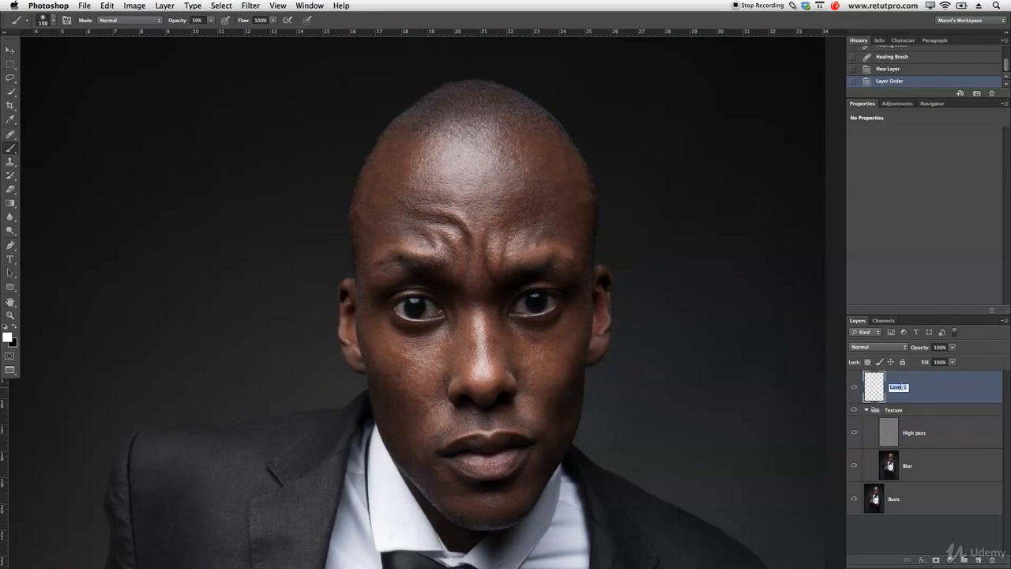
{"action": "type", "text": "help"}
{"action": "key", "text": "Return"}
Set the foreground colour to red and brush a circle around the skin patch at the forehead's left edge.
{"action": "left_click", "coordinate": [8, 337]}
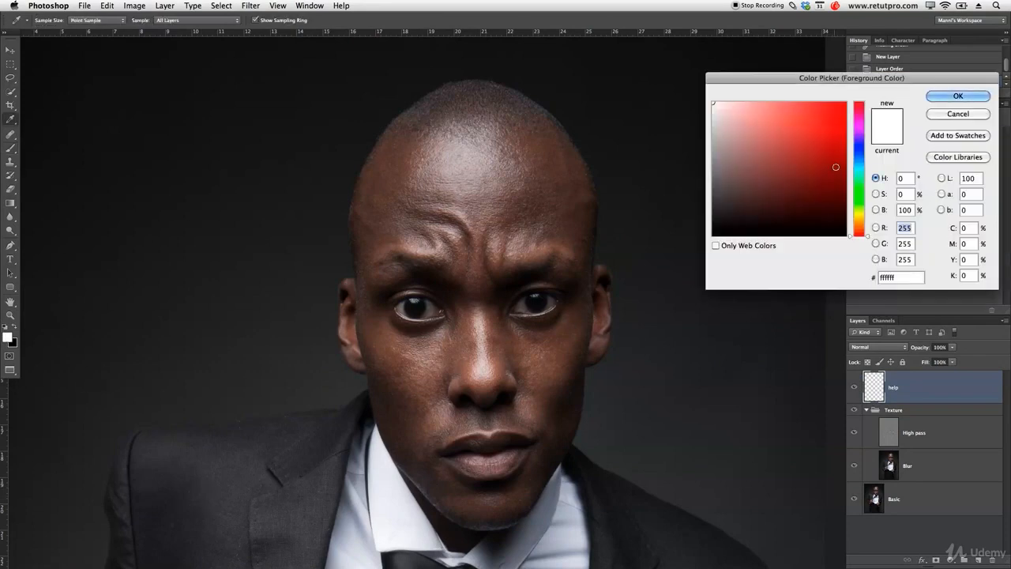
{"action": "left_click", "coordinate": [958, 113]}
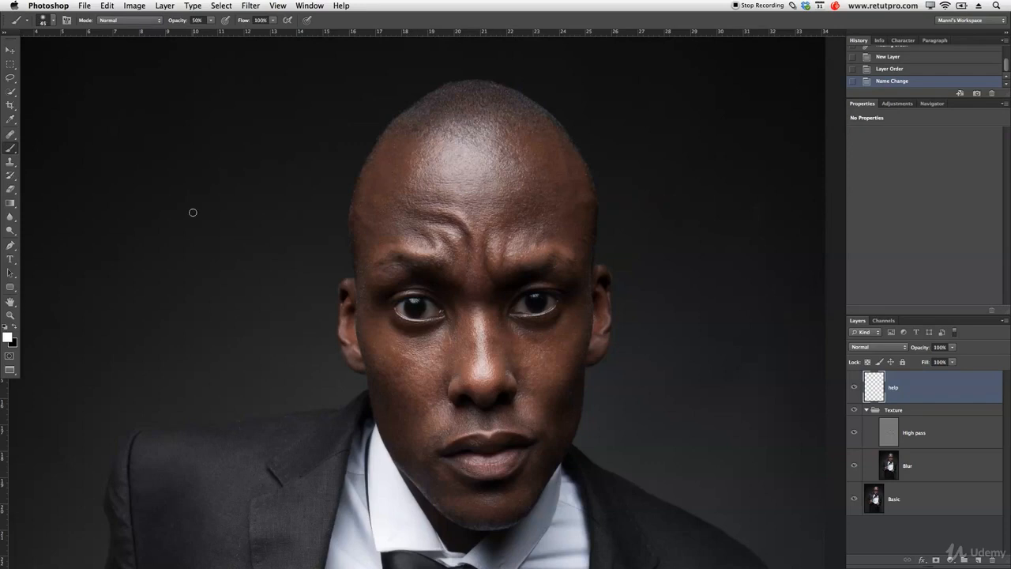
{"action": "left_click", "coordinate": [10, 337]}
{"action": "left_click", "coordinate": [956, 95]}
{"action": "left_click_drag", "start_coordinate": [382, 170], "coordinate": [382, 168]}
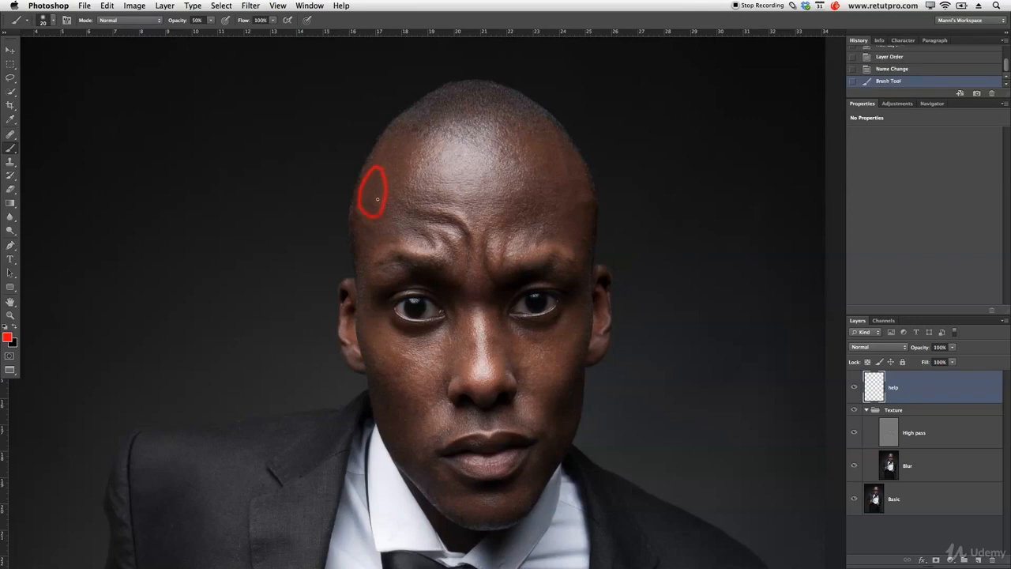
Examine the circled forehead area up close, and delete the help layer.
{"action": "key", "text": "z"}
{"action": "mouse_move", "coordinate": [374, 194]}
{"action": "left_mouse_down"}
{"action": "mouse_move", "coordinate": [433, 194]}
{"action": "mouse_move", "coordinate": [388, 193]}
{"action": "left_mouse_up"}
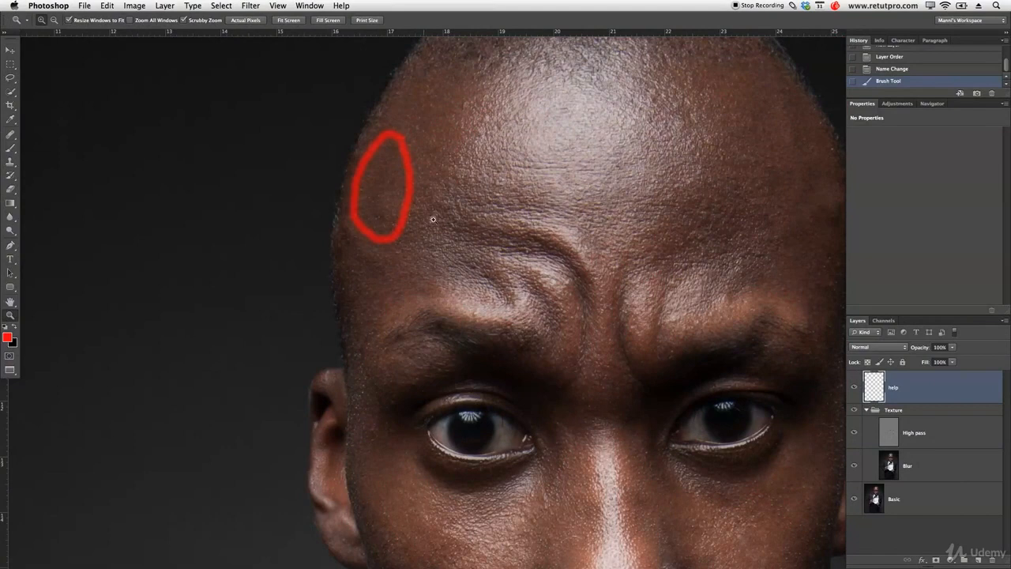
{"action": "left_click", "coordinate": [530, 326], "text": "alt"}
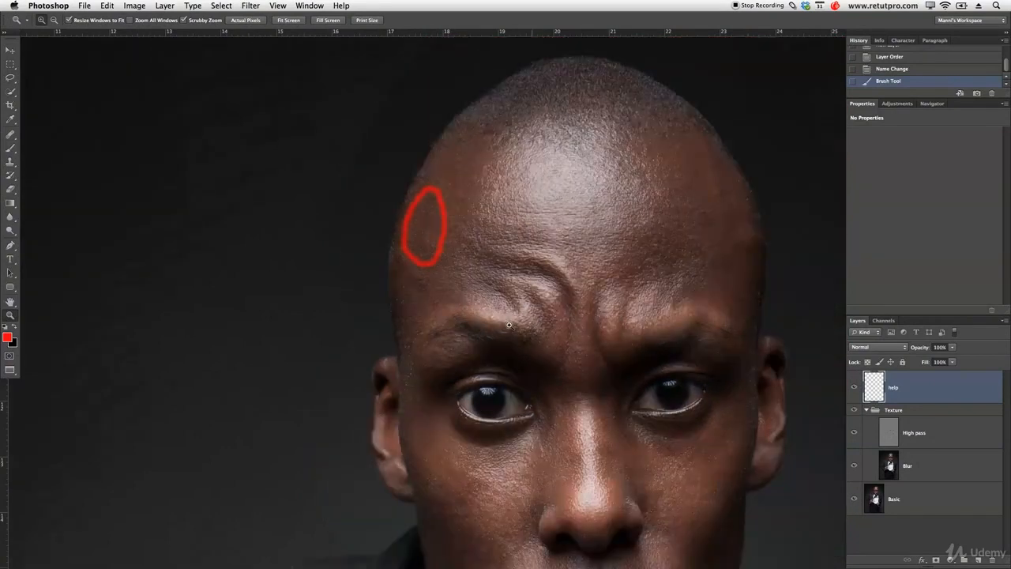
{"action": "left_click", "coordinate": [530, 326], "text": "alt"}
{"action": "left_click_drag", "start_coordinate": [553, 343], "coordinate": [499, 248]}
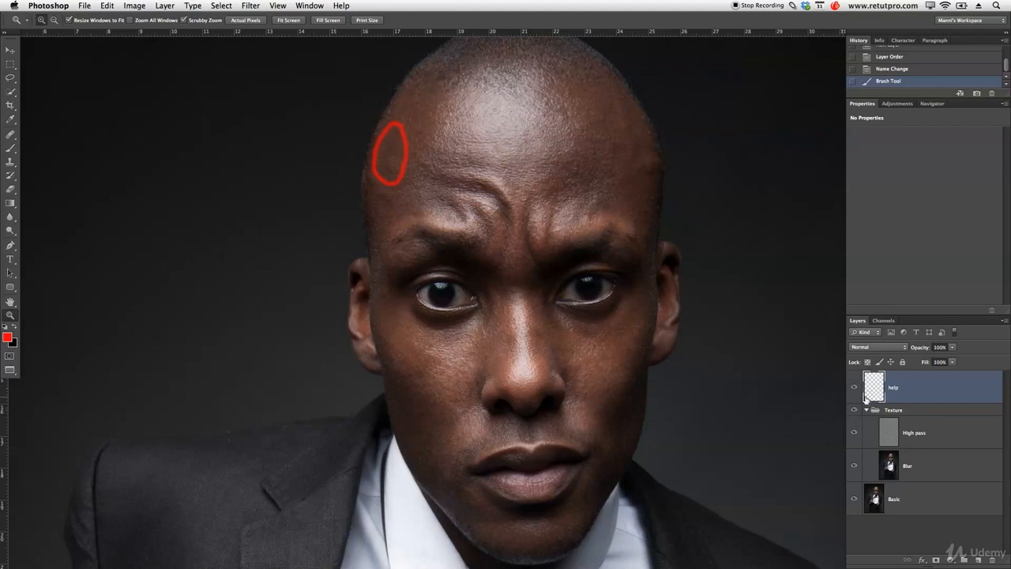
{"action": "key", "text": "Delete"}
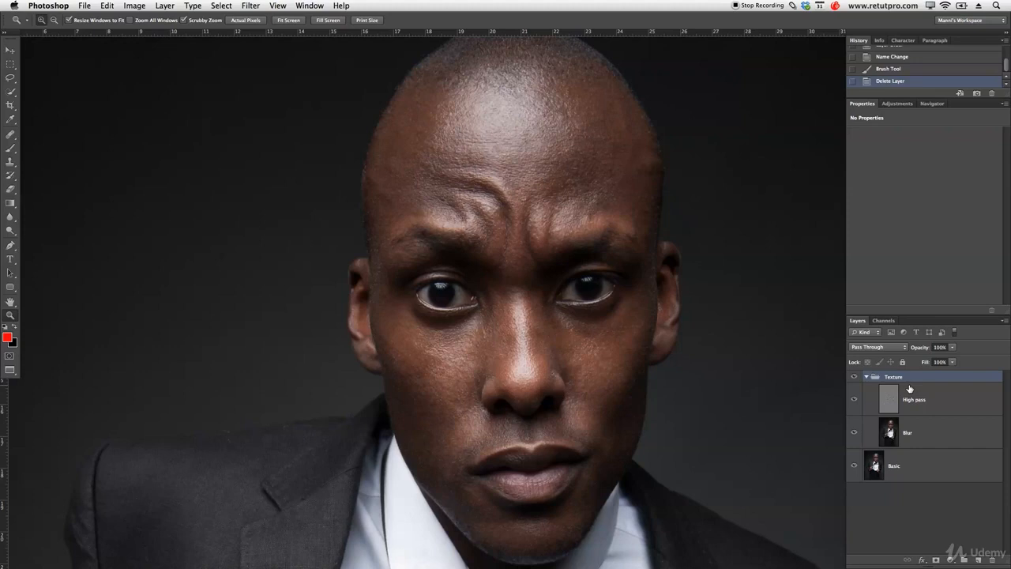
Stamp all visible layers into a new top layer and preview the High Pass filter on it with a 27-pixel radius.
{"action": "key", "text": "super+alt+shift+e"}
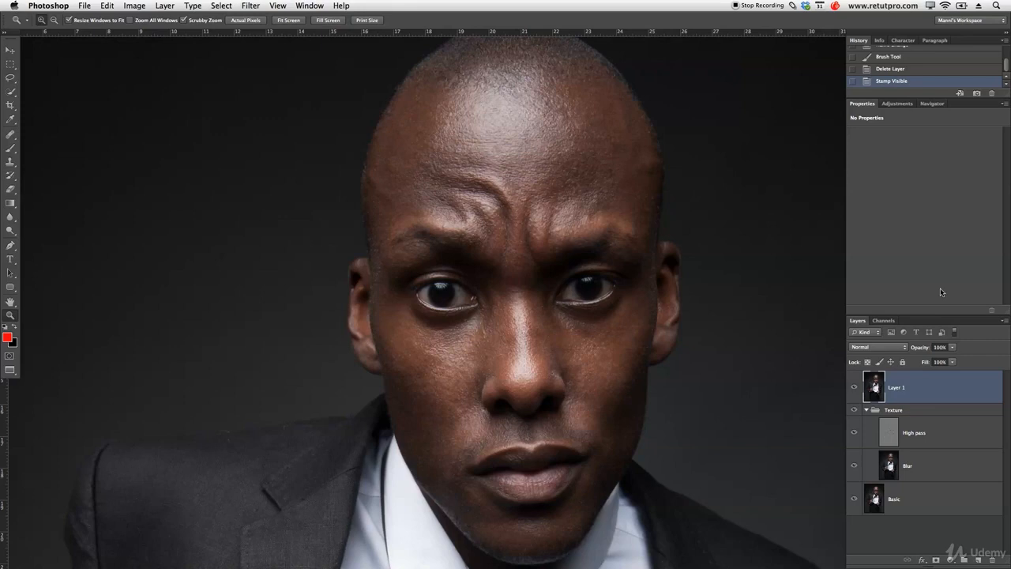
{"action": "left_click", "coordinate": [251, 6]}
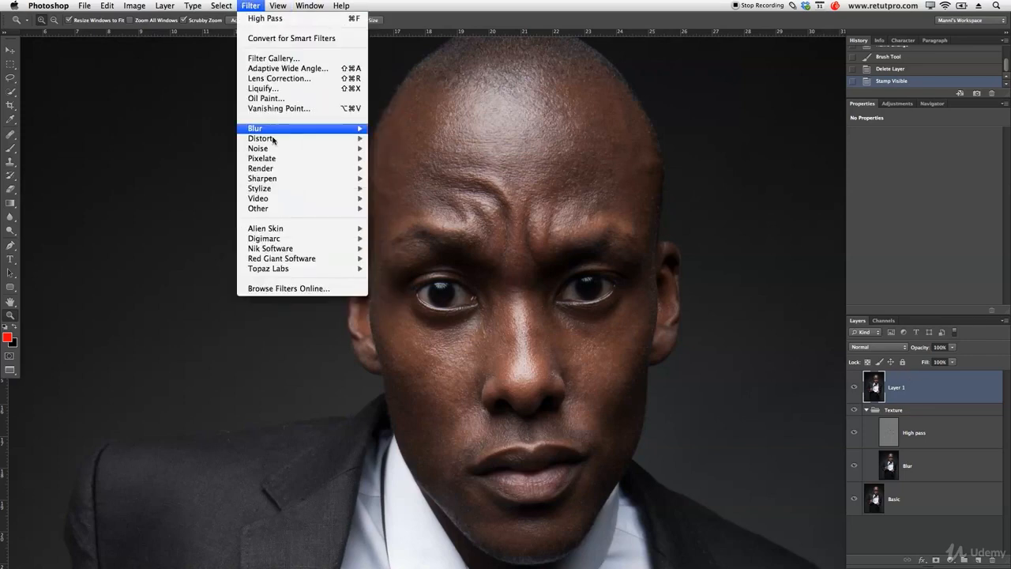
{"action": "mouse_move", "coordinate": [286, 210]}
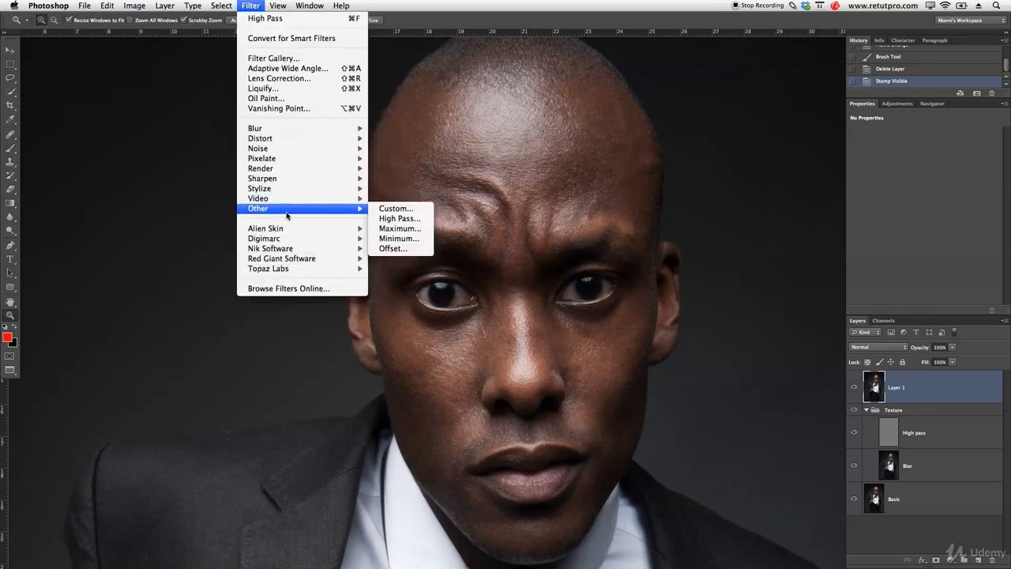
{"action": "left_click", "coordinate": [407, 218]}
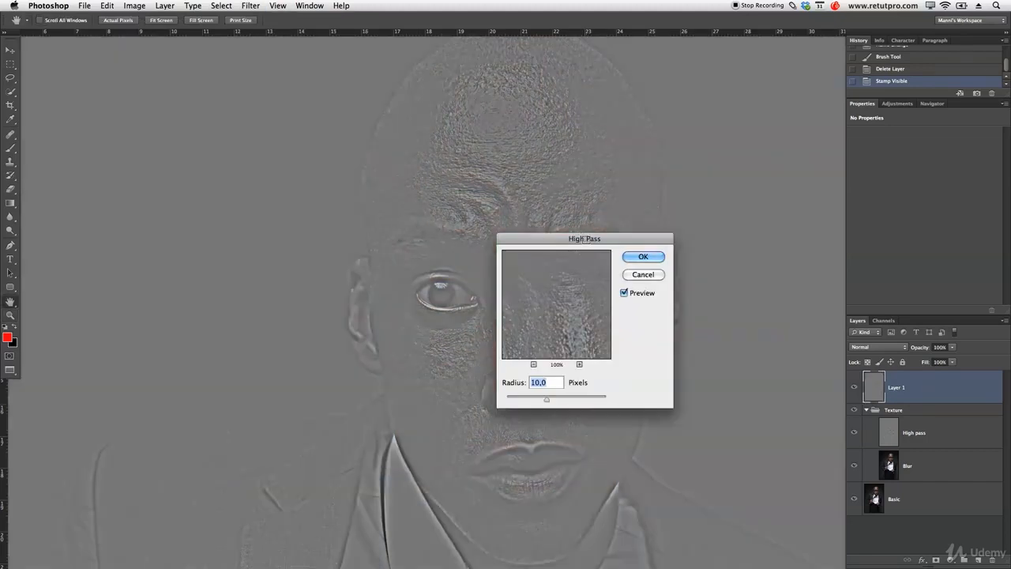
{"action": "left_click_drag", "start_coordinate": [596, 238], "coordinate": [859, 85]}
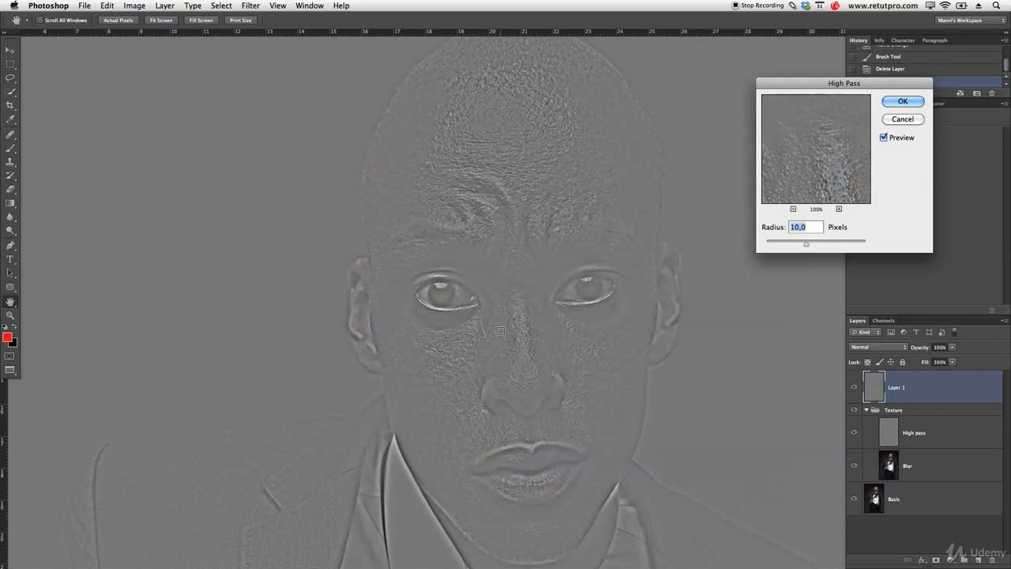
{"action": "left_click_drag", "start_coordinate": [806, 243], "coordinate": [810, 243]}
{"action": "type", "text": "27"}
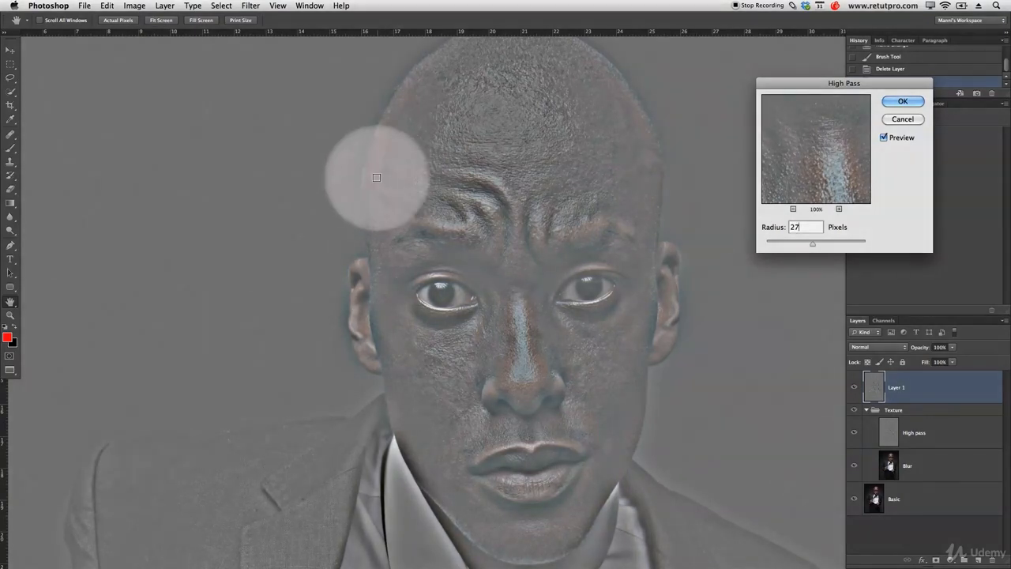
Try High Pass radii of 3.6, 9, 18 and 27 pixels to compare how uneven skin tones show at each setting.
{"action": "left_click_drag", "start_coordinate": [812, 245], "coordinate": [785, 245]}
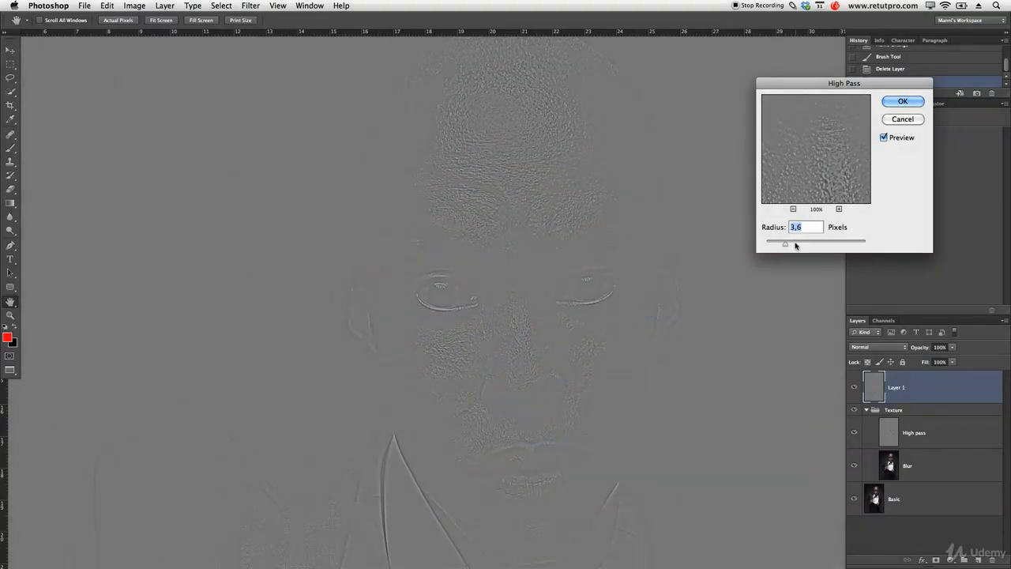
{"action": "type", "text": "9"}
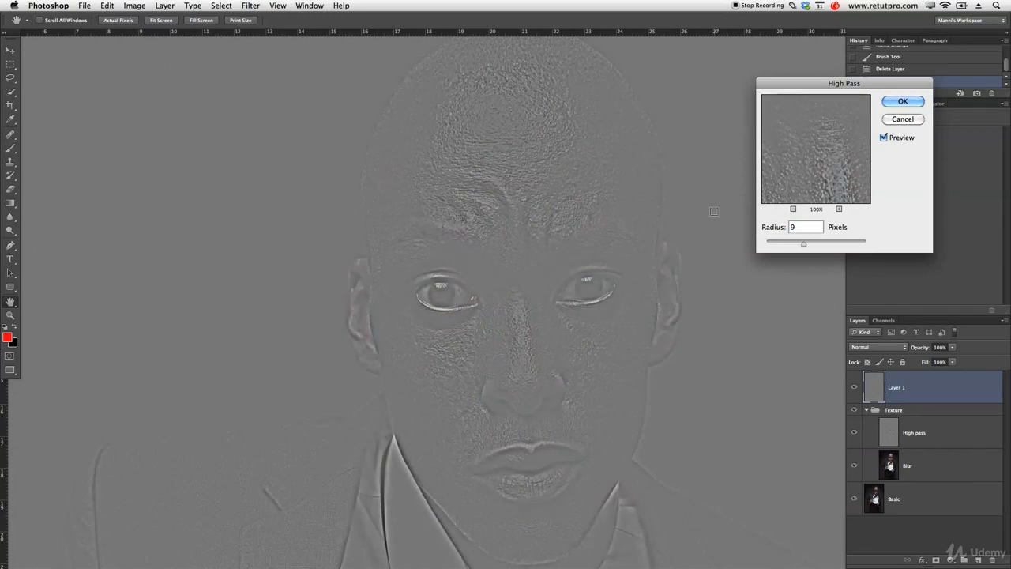
{"action": "type", "text": "18"}
{"action": "left_click", "coordinate": [793, 226]}
{"action": "key", "text": "BackSpace"}
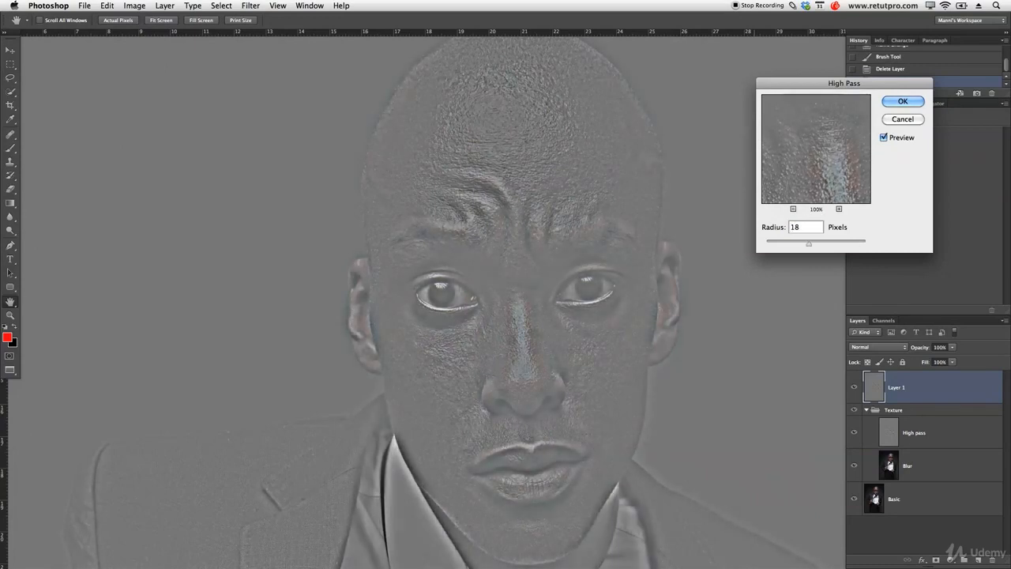
{"action": "key", "text": "BackSpace"}
{"action": "key", "text": "BackSpace"}
{"action": "type", "text": "27"}
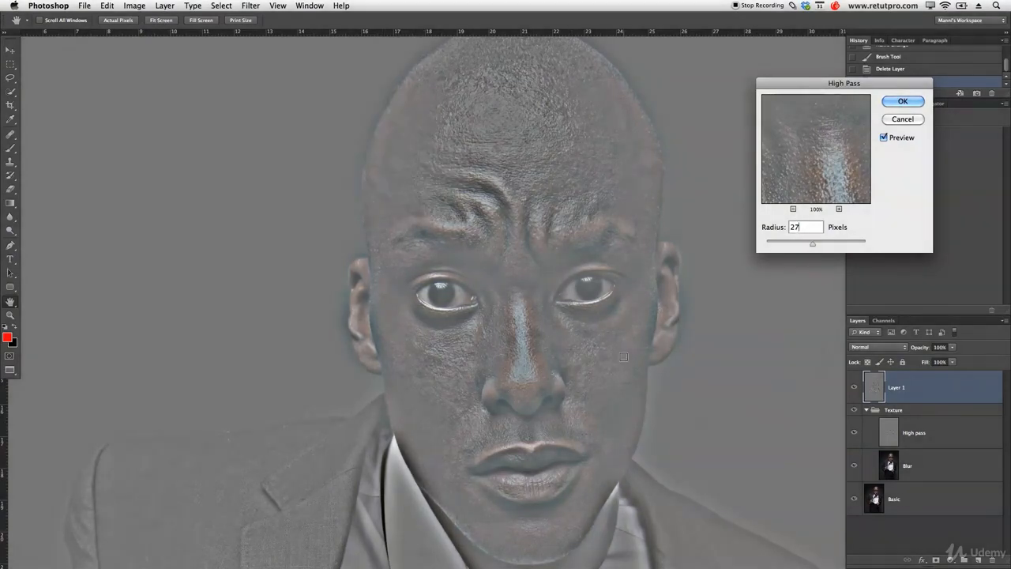
{"action": "double_click", "coordinate": [794, 227]}
{"action": "type", "text": "18"}
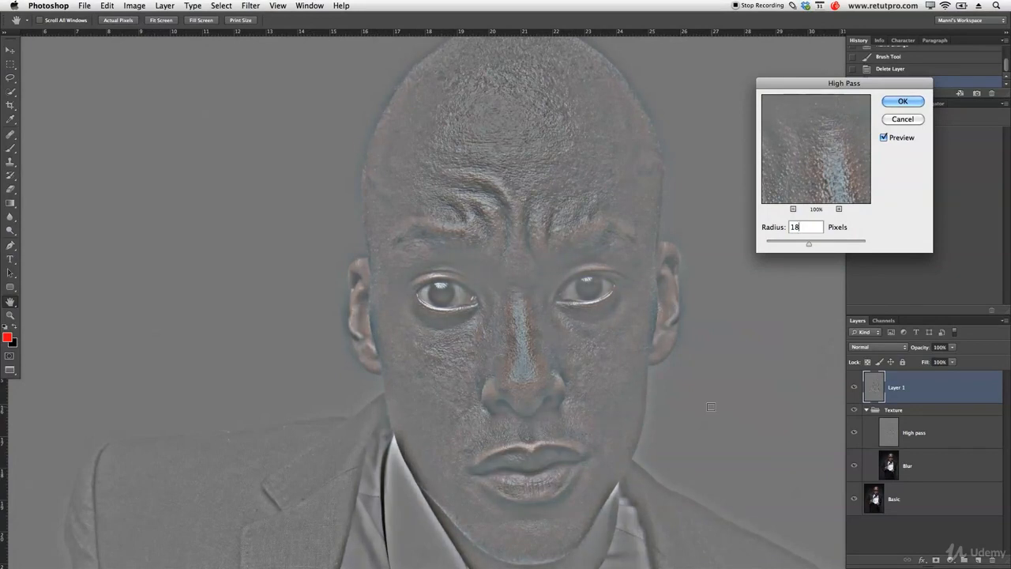
Set the High Pass radius to 27 pixels and apply the filter to the stamped layer.
{"action": "double_click", "coordinate": [796, 226]}
{"action": "type", "text": "27"}
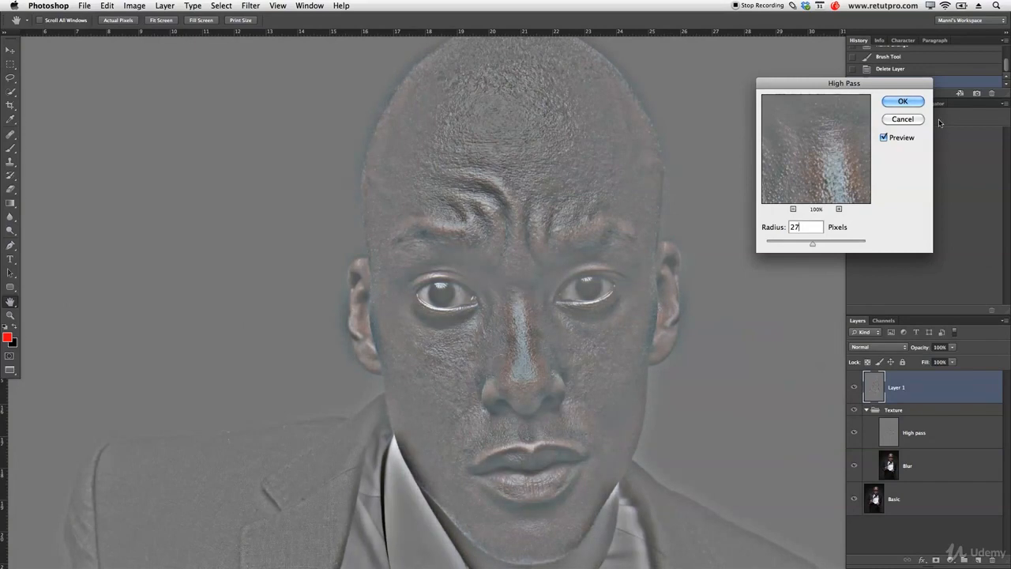
{"action": "left_click", "coordinate": [921, 104]}
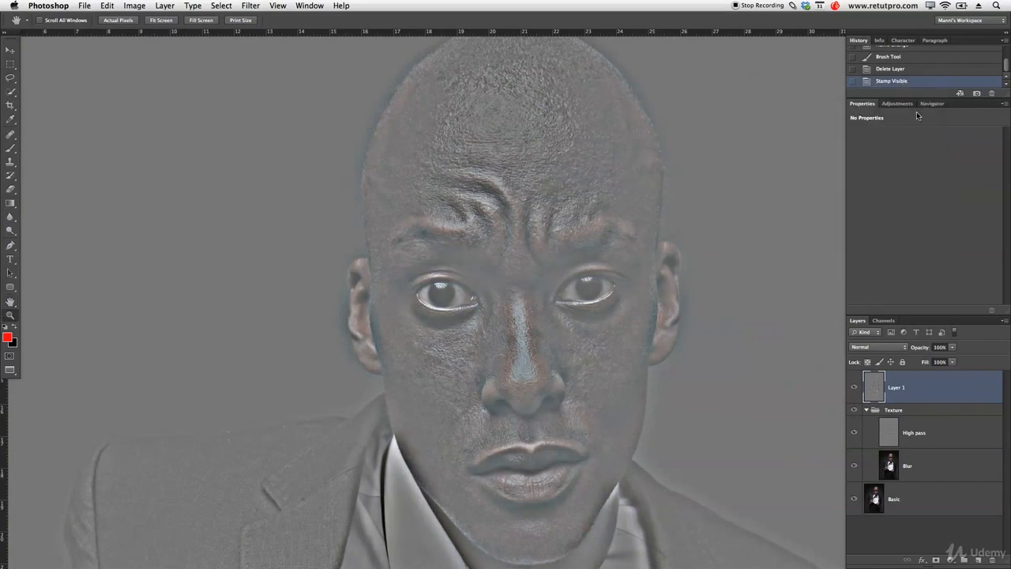
{"action": "key", "text": "z"}
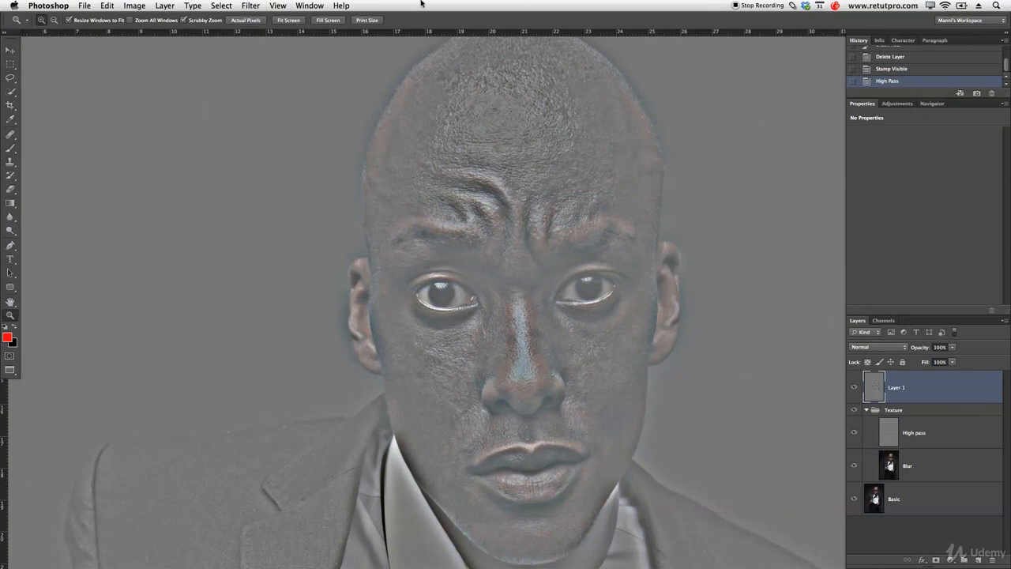
Apply a Gaussian Blur with a 9-pixel radius to the high-passed layer.
{"action": "left_click", "coordinate": [231, 6]}
{"action": "mouse_move", "coordinate": [369, 128]}
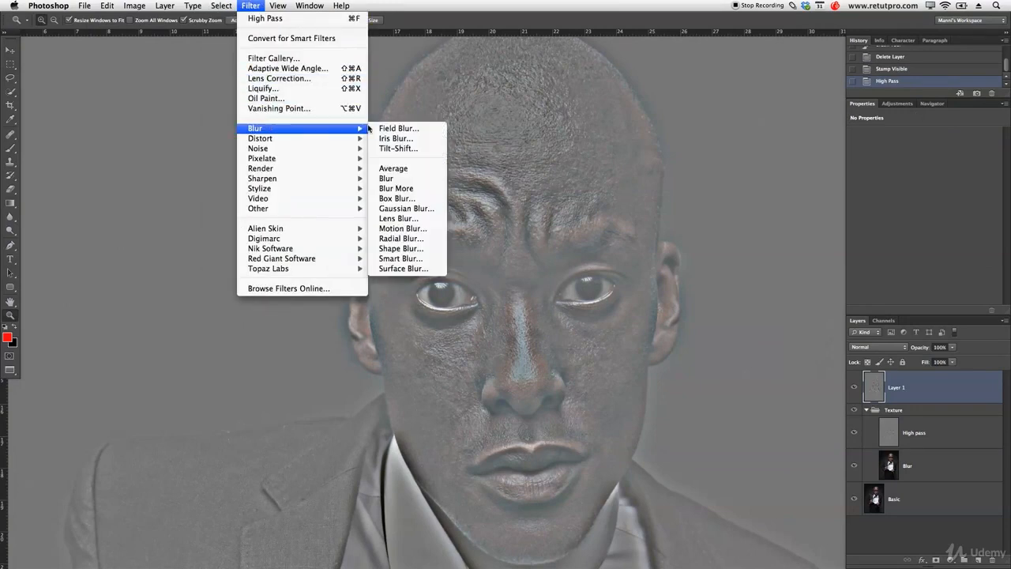
{"action": "left_click", "coordinate": [421, 208]}
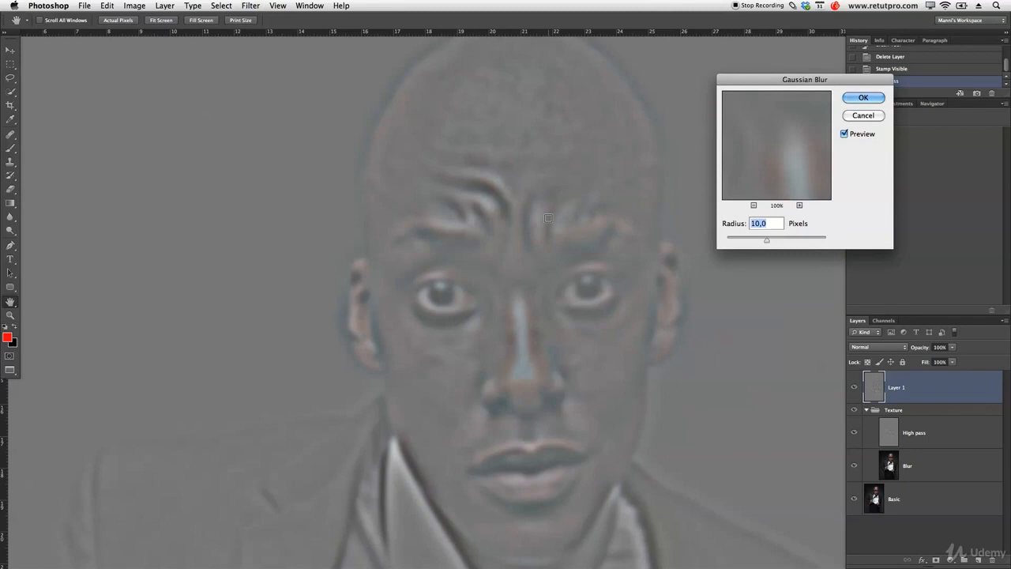
{"action": "type", "text": "9"}
{"action": "left_click", "coordinate": [862, 97]}
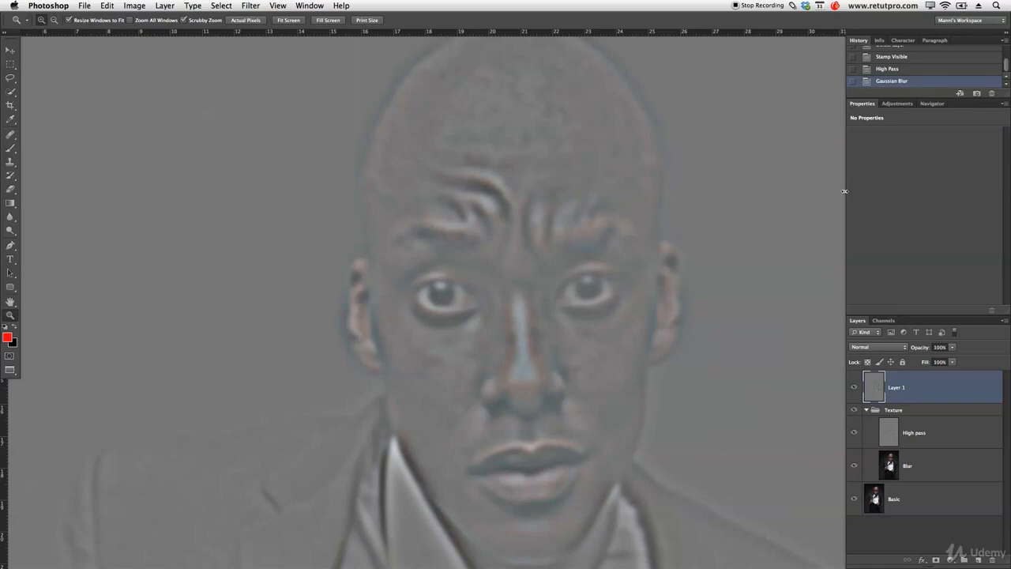
Invert the blurred layer and set its blending mode to Linear Light.
{"action": "key", "text": "super+i"}
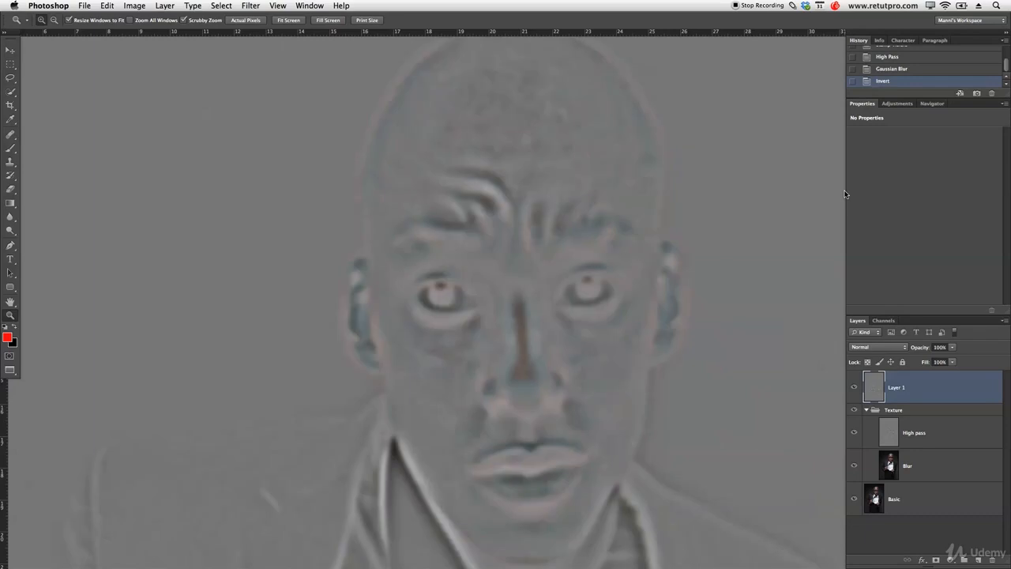
{"action": "left_click", "coordinate": [142, 4]}
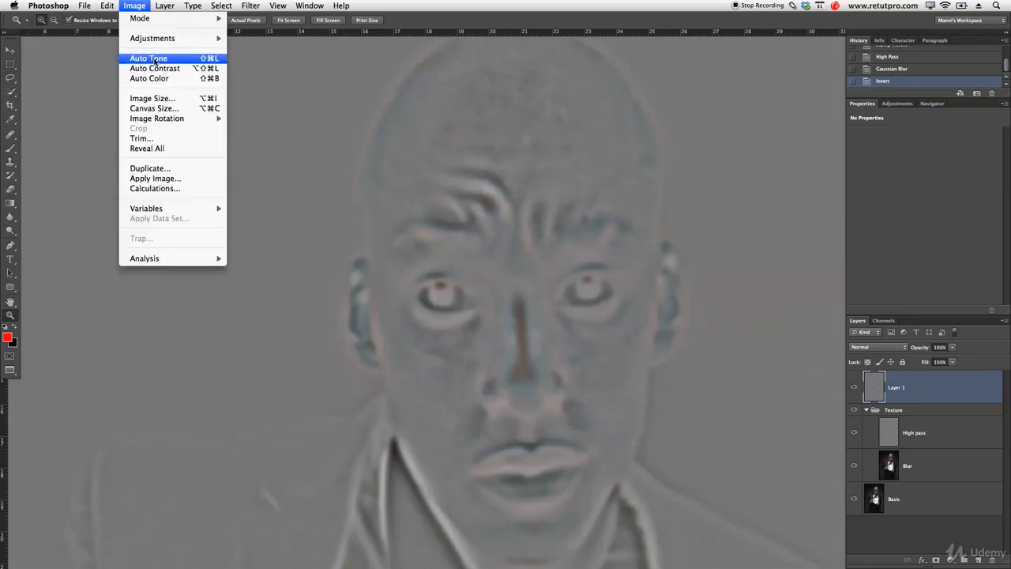
{"action": "mouse_move", "coordinate": [157, 41]}
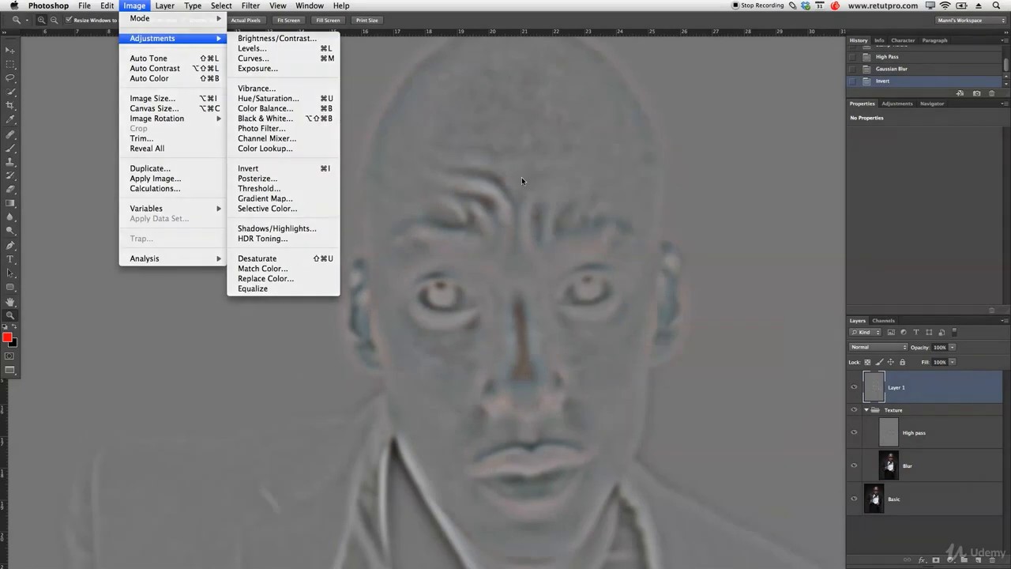
{"action": "left_click", "coordinate": [522, 180]}
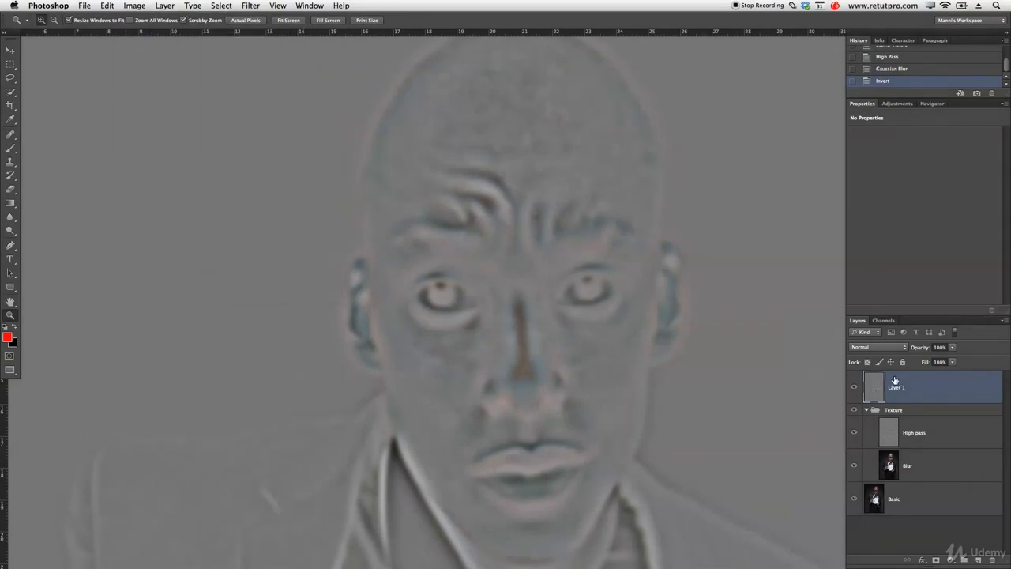
{"action": "left_click", "coordinate": [883, 349]}
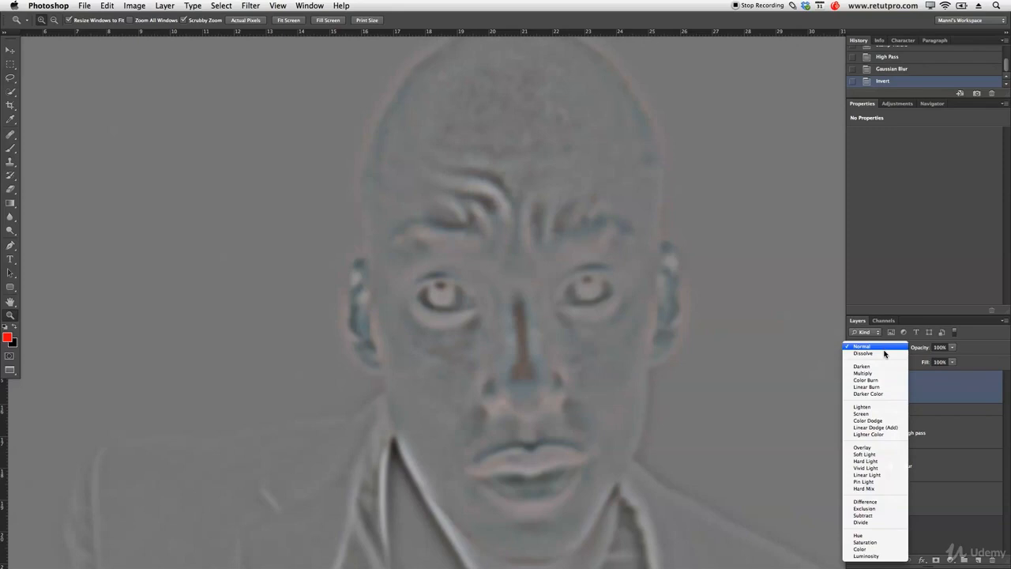
{"action": "left_click", "coordinate": [867, 475]}
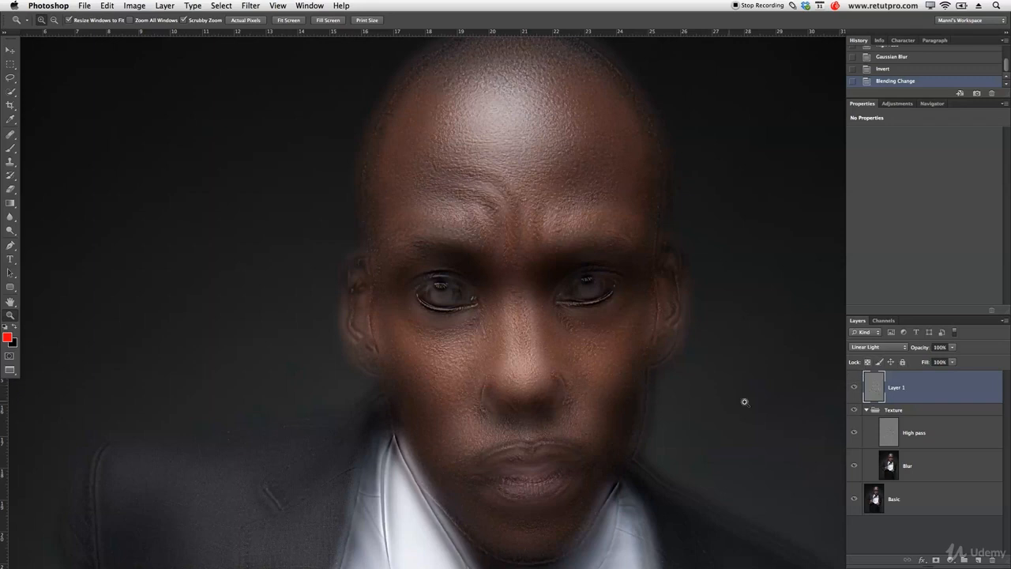
Lower Layer 1's opacity to 45% and hide its effect with a black layer mask.
{"action": "left_click_drag", "start_coordinate": [923, 348], "coordinate": [892, 350]}
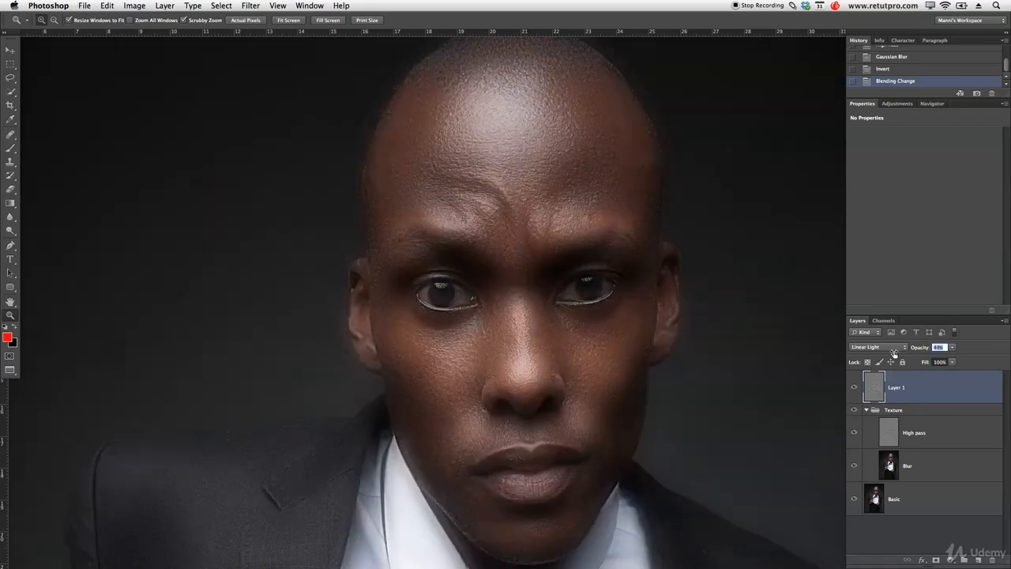
{"action": "left_click_drag", "start_coordinate": [894, 353], "coordinate": [895, 353]}
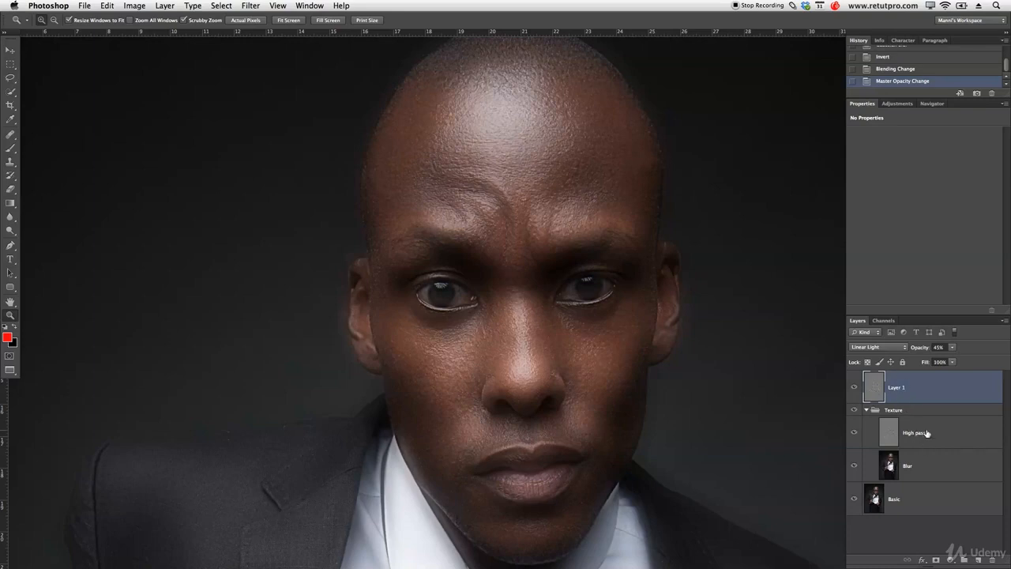
{"action": "key", "text": "alt"}
{"action": "left_click", "coordinate": [936, 560], "text": "alt"}
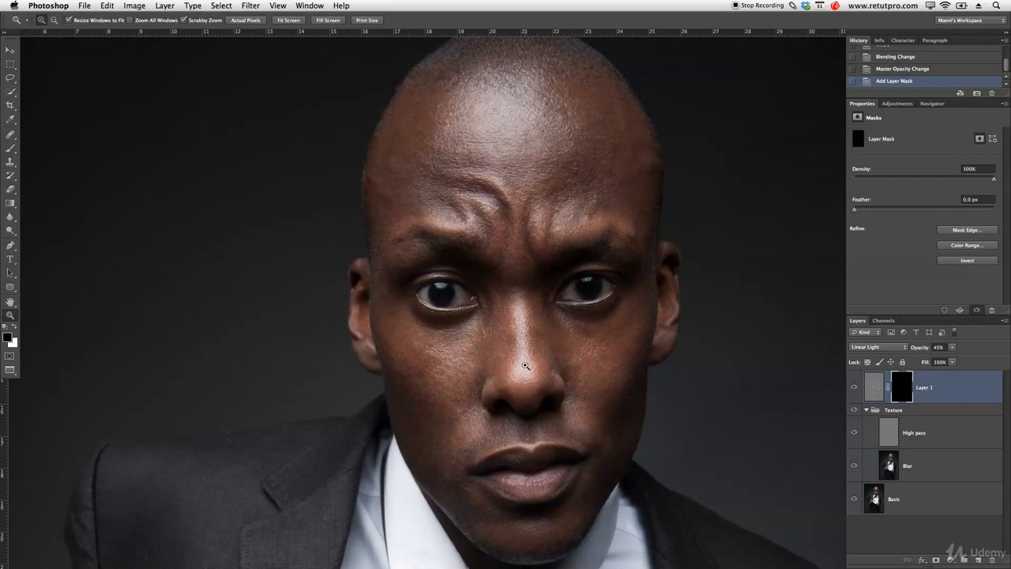
Target Layer 1's mask and ready a white 400 px brush with 0% hardness and 100% opacity.
{"action": "left_click", "coordinate": [902, 393]}
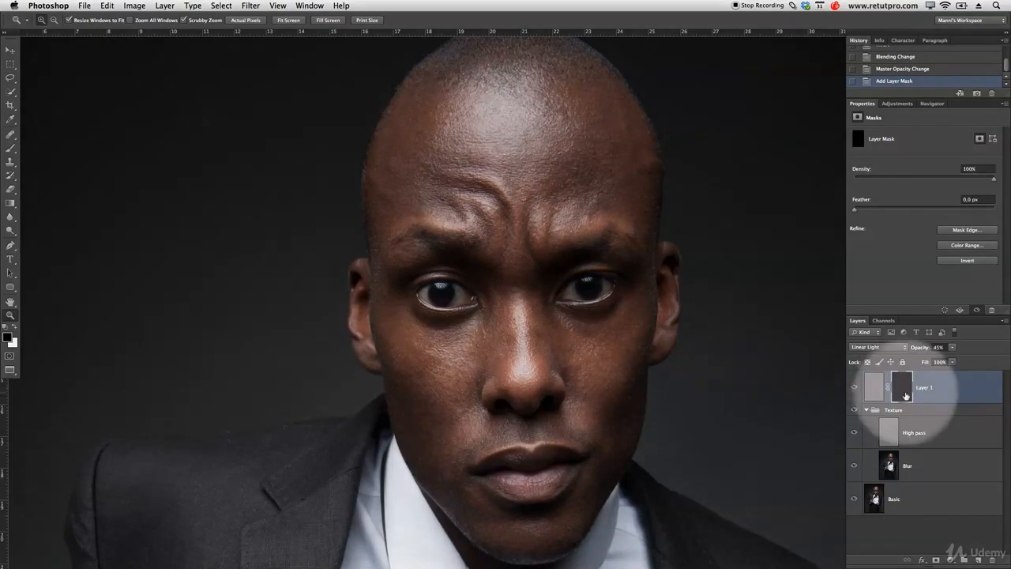
{"action": "key", "text": "b"}
{"action": "key", "text": "x"}
{"action": "left_click_drag", "start_coordinate": [179, 23], "coordinate": [227, 23]}
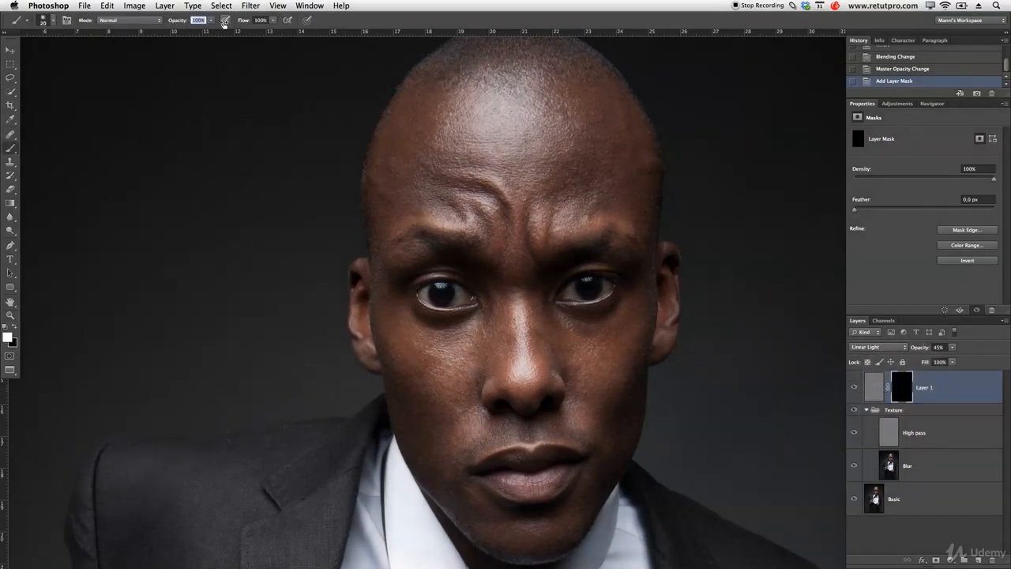
{"action": "key", "text": "bracketright"}
{"action": "key", "text": "bracketright"}
{"action": "key", "text": "bracketright"}
{"action": "key", "text": "bracketright"}
{"action": "key", "text": "bracketright"}
{"action": "key", "text": "bracketright"}
{"action": "key", "text": "bracketright"}
{"action": "key", "text": "bracketright"}
{"action": "key", "text": "bracketright"}
{"action": "left_click_drag", "start_coordinate": [511, 240], "coordinate": [536, 249]}
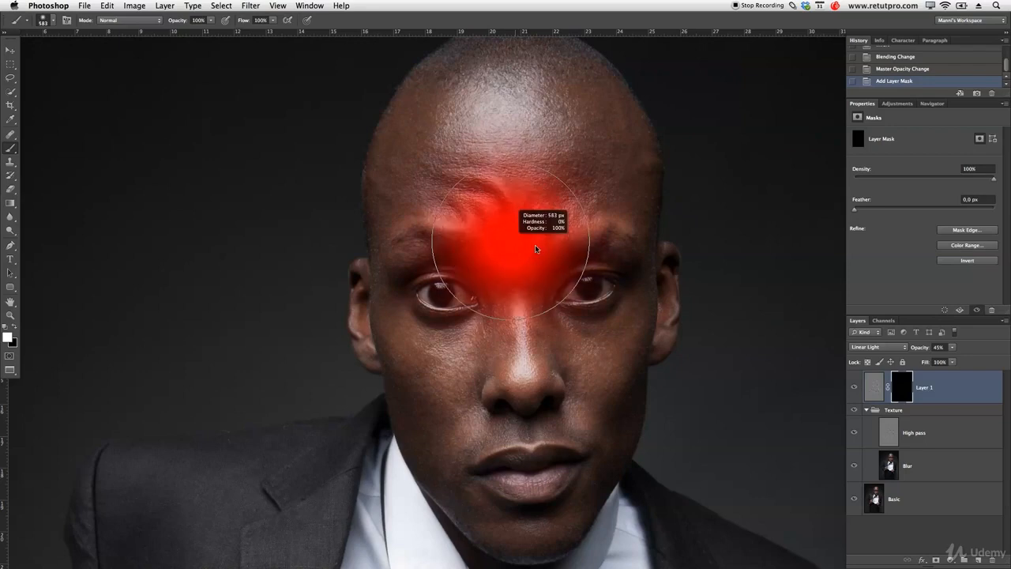
{"action": "key", "text": "bracketleft"}
{"action": "key", "text": "bracketleft"}
{"action": "key", "text": "bracketleft"}
{"action": "key", "text": "bracketleft"}
{"action": "key", "text": "bracketleft"}
{"action": "key", "text": "bracketleft"}
{"action": "key", "text": "bracketleft"}
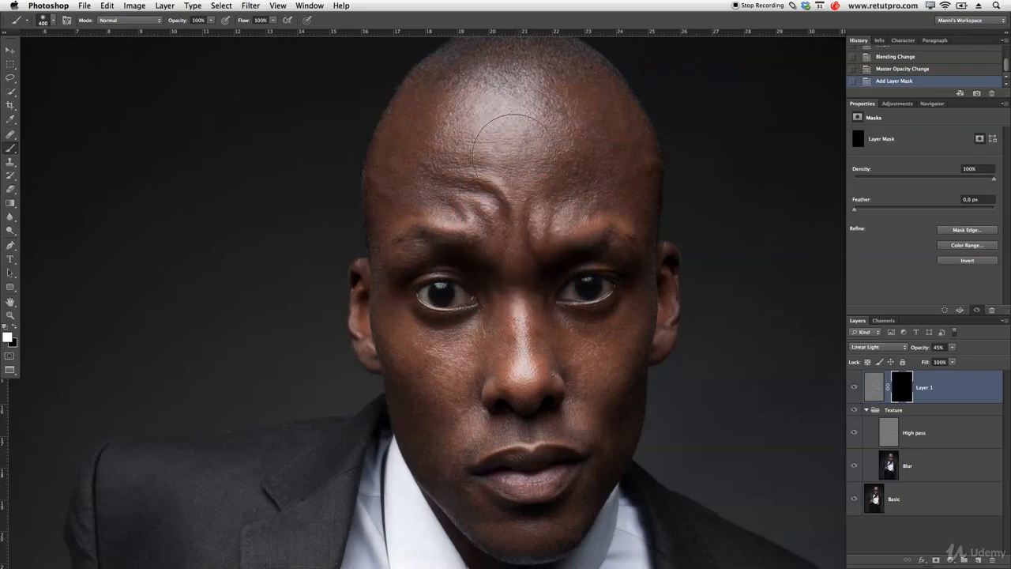
Reduce the brush to about 70 px and paint white on the mask over the uneven patches along the forehead's left side.
{"action": "key", "text": "bracketleft"}
{"action": "left_click", "coordinate": [406, 151]}
{"action": "key", "text": "bracketleft"}
{"action": "key", "text": "bracketleft"}
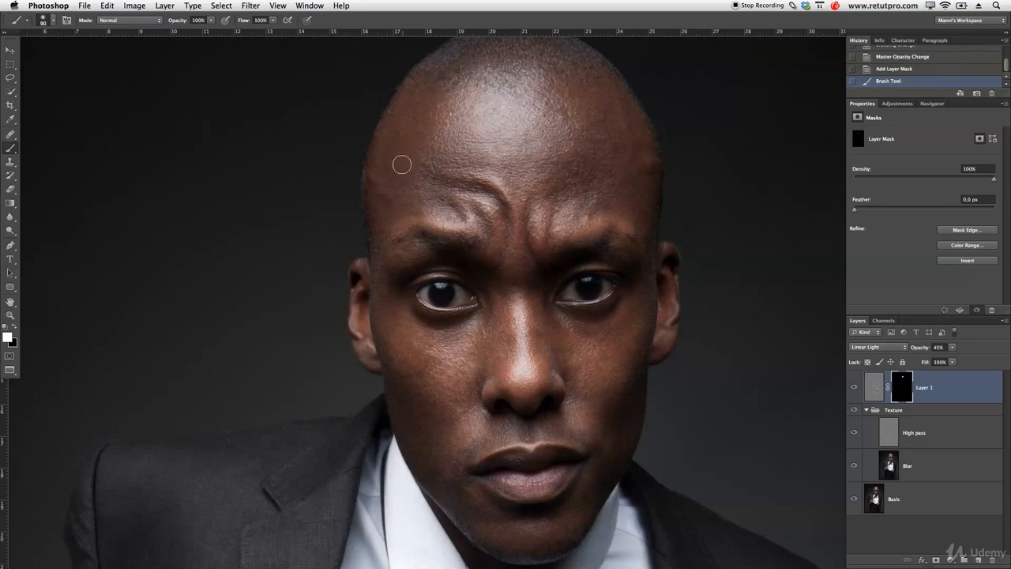
{"action": "key", "text": "bracketleft"}
{"action": "key", "text": "bracketleft"}
{"action": "left_click", "coordinate": [393, 158]}
{"action": "left_click", "coordinate": [390, 163]}
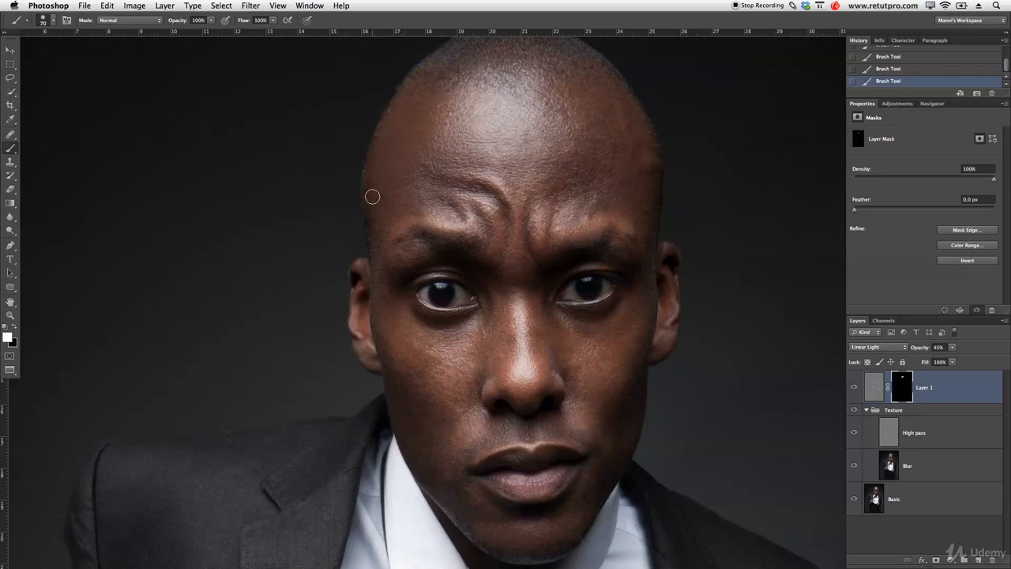
Enlarge the brush to about 200 px and paint white on Layer 1's mask across the rest of the face.
{"action": "key", "text": "bracketright"}
{"action": "key", "text": "bracketleft"}
{"action": "key", "text": "bracketright"}
{"action": "key", "text": "bracketright"}
{"action": "key", "text": "]"}
{"action": "key", "text": "]"}
{"action": "key", "text": "]"}
{"action": "key", "text": "]"}
{"action": "key", "text": "]"}
{"action": "key", "text": "]"}
{"action": "key", "text": "]"}
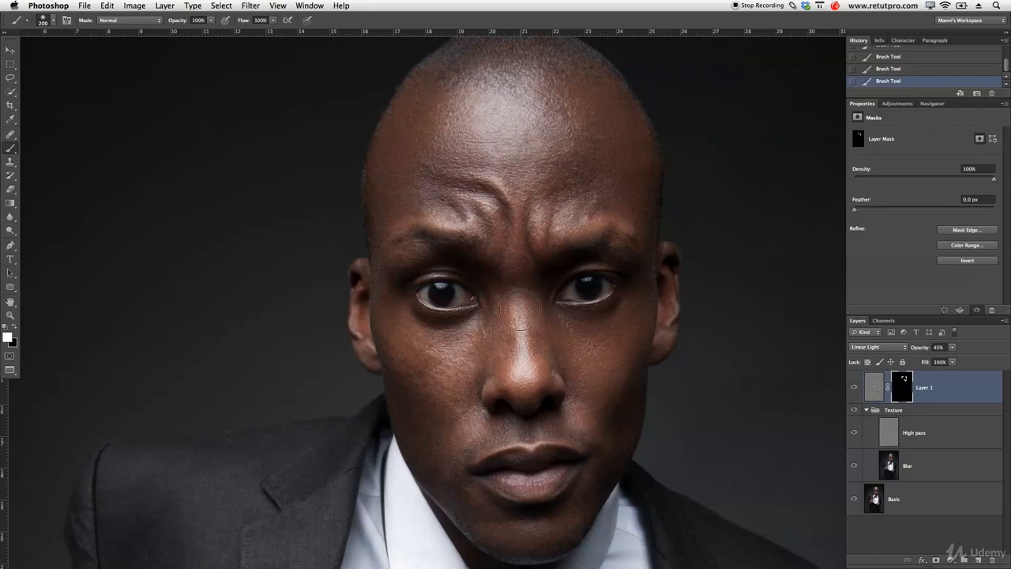
{"action": "mouse_move", "coordinate": [515, 295]}
{"action": "left_mouse_down"}
{"action": "mouse_move", "coordinate": [523, 221]}
{"action": "mouse_move", "coordinate": [557, 203]}
{"action": "mouse_move", "coordinate": [615, 214]}
{"action": "mouse_move", "coordinate": [566, 156]}
{"action": "mouse_move", "coordinate": [561, 212]}
{"action": "mouse_move", "coordinate": [575, 115]}
{"action": "mouse_move", "coordinate": [515, 108]}
{"action": "mouse_move", "coordinate": [514, 185]}
{"action": "mouse_move", "coordinate": [467, 203]}
{"action": "mouse_move", "coordinate": [439, 186]}
{"action": "mouse_move", "coordinate": [437, 117]}
{"action": "mouse_move", "coordinate": [413, 148]}
{"action": "mouse_move", "coordinate": [426, 197]}
{"action": "mouse_move", "coordinate": [408, 269]}
{"action": "mouse_move", "coordinate": [446, 234]}
{"action": "mouse_move", "coordinate": [466, 308]}
{"action": "mouse_move", "coordinate": [491, 292]}
{"action": "mouse_move", "coordinate": [536, 302]}
{"action": "mouse_move", "coordinate": [594, 283]}
{"action": "mouse_move", "coordinate": [606, 293]}
{"action": "mouse_move", "coordinate": [621, 267]}
{"action": "mouse_move", "coordinate": [584, 420]}
{"action": "mouse_move", "coordinate": [552, 357]}
{"action": "mouse_move", "coordinate": [491, 438]}
{"action": "mouse_move", "coordinate": [514, 457]}
{"action": "mouse_move", "coordinate": [556, 385]}
{"action": "mouse_move", "coordinate": [546, 512]}
{"action": "mouse_move", "coordinate": [568, 494]}
{"action": "mouse_move", "coordinate": [598, 429]}
{"action": "mouse_move", "coordinate": [612, 362]}
{"action": "mouse_move", "coordinate": [549, 466]}
{"action": "mouse_move", "coordinate": [473, 407]}
{"action": "mouse_move", "coordinate": [448, 357]}
{"action": "mouse_move", "coordinate": [429, 400]}
{"action": "mouse_move", "coordinate": [418, 358]}
{"action": "mouse_move", "coordinate": [429, 424]}
{"action": "mouse_move", "coordinate": [461, 458]}
{"action": "mouse_move", "coordinate": [463, 448]}
{"action": "mouse_move", "coordinate": [434, 433]}
{"action": "mouse_move", "coordinate": [441, 448]}
{"action": "mouse_move", "coordinate": [484, 491]}
{"action": "mouse_move", "coordinate": [431, 393]}
{"action": "mouse_move", "coordinate": [394, 280]}
{"action": "mouse_move", "coordinate": [372, 276]}
{"action": "mouse_move", "coordinate": [374, 314]}
{"action": "mouse_move", "coordinate": [402, 352]}
{"action": "mouse_move", "coordinate": [390, 165]}
{"action": "mouse_move", "coordinate": [496, 61]}
{"action": "mouse_move", "coordinate": [629, 168]}
{"action": "mouse_move", "coordinate": [653, 339]}
{"action": "mouse_move", "coordinate": [636, 229]}
{"action": "left_mouse_up"}
{"action": "key", "text": "bracketleft"}
{"action": "key", "text": "bracketleft"}
{"action": "mouse_move", "coordinate": [581, 418]}
{"action": "left_mouse_down"}
{"action": "mouse_move", "coordinate": [543, 470]}
{"action": "mouse_move", "coordinate": [516, 480]}
{"action": "mouse_move", "coordinate": [496, 474]}
{"action": "mouse_move", "coordinate": [472, 443]}
{"action": "mouse_move", "coordinate": [527, 404]}
{"action": "mouse_move", "coordinate": [487, 384]}
{"action": "mouse_move", "coordinate": [475, 414]}
{"action": "left_mouse_up"}
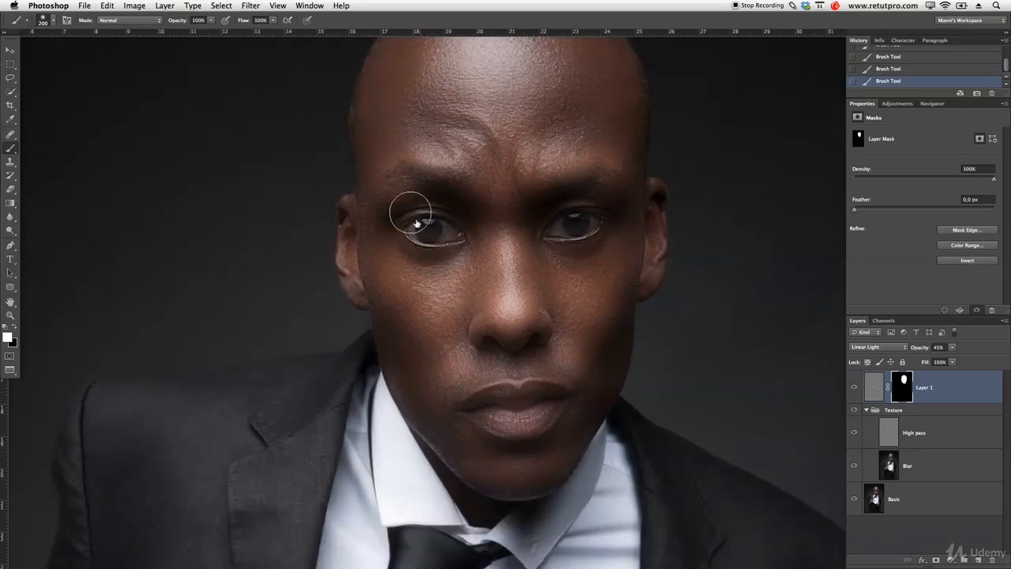
Hide the Texture group and Basic layer to inspect the area revealed by Layer 1's mask on its own.
{"action": "left_click_drag", "start_coordinate": [854, 444], "coordinate": [853, 496]}
{"action": "left_click_drag", "start_coordinate": [670, 293], "coordinate": [632, 345]}
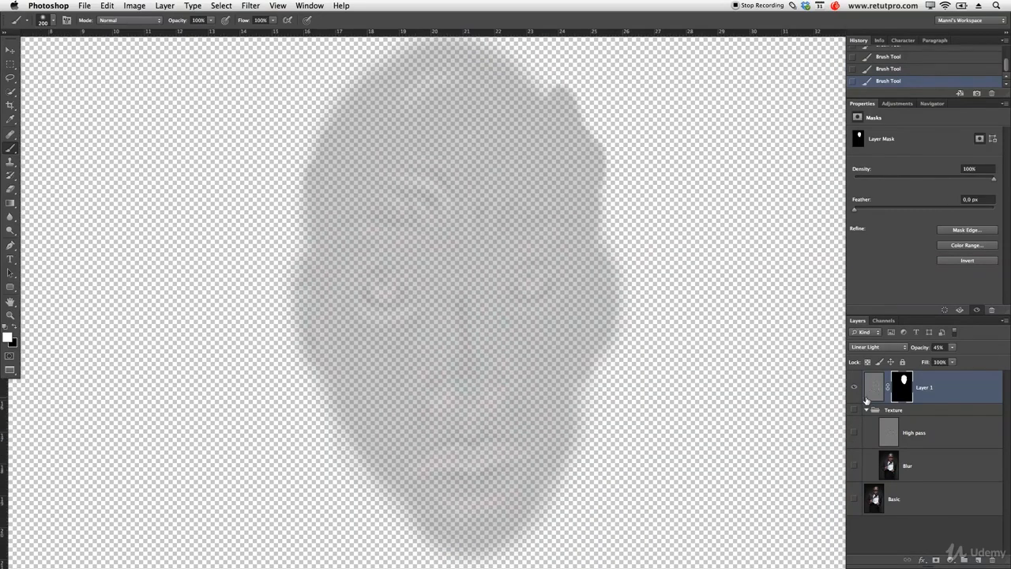
Show the Texture group and Basic layer again, and paint black on Layer 1's mask over the eye on the image's left.
{"action": "left_click_drag", "start_coordinate": [854, 418], "coordinate": [855, 492]}
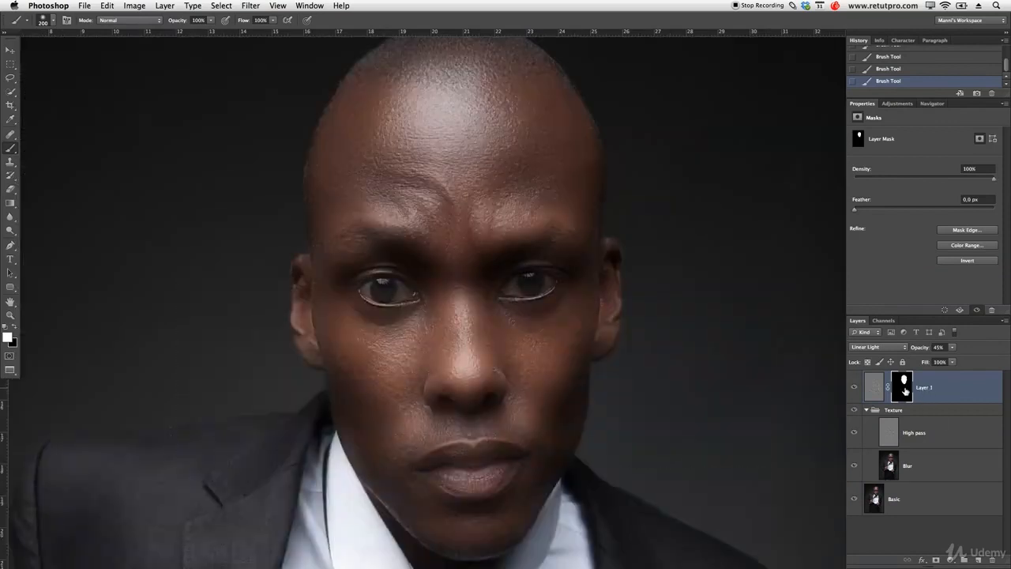
{"action": "key", "text": "x"}
{"action": "key", "text": "bracketleft"}
{"action": "key", "text": "bracketleft"}
{"action": "key", "text": "bracketleft"}
{"action": "key", "text": "bracketleft"}
{"action": "key", "text": "bracketleft"}
{"action": "key", "text": "bracketleft"}
{"action": "mouse_move", "coordinate": [412, 296]}
{"action": "left_mouse_down"}
{"action": "mouse_move", "coordinate": [387, 298]}
{"action": "mouse_move", "coordinate": [369, 286]}
{"action": "mouse_move", "coordinate": [376, 297]}
{"action": "left_mouse_up"}
{"action": "key", "text": "bracketleft"}
{"action": "key", "text": "bracketleft"}
{"action": "key", "text": "bracketleft"}
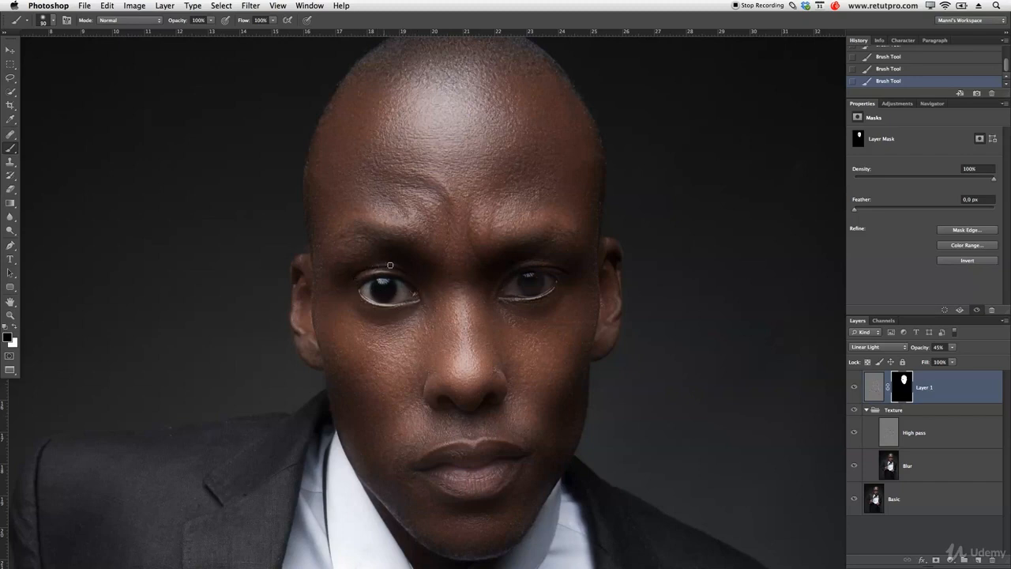
Paint black on Layer 1's mask over the other eye and the nostrils with a brush of about 50 px.
{"action": "key", "text": "bracketright"}
{"action": "key", "text": "bracketright"}
{"action": "key", "text": "bracketright"}
{"action": "key", "text": "bracketleft"}
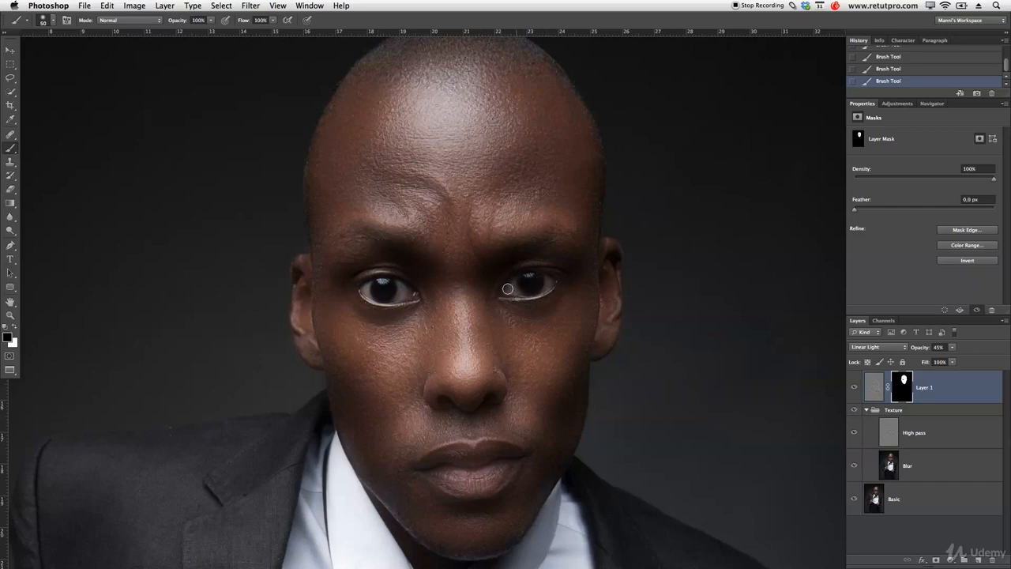
{"action": "key", "text": "bracketright"}
{"action": "key", "text": "bracketright"}
{"action": "key", "text": "bracketright"}
{"action": "key", "text": "bracketright"}
{"action": "key", "text": "bracketright"}
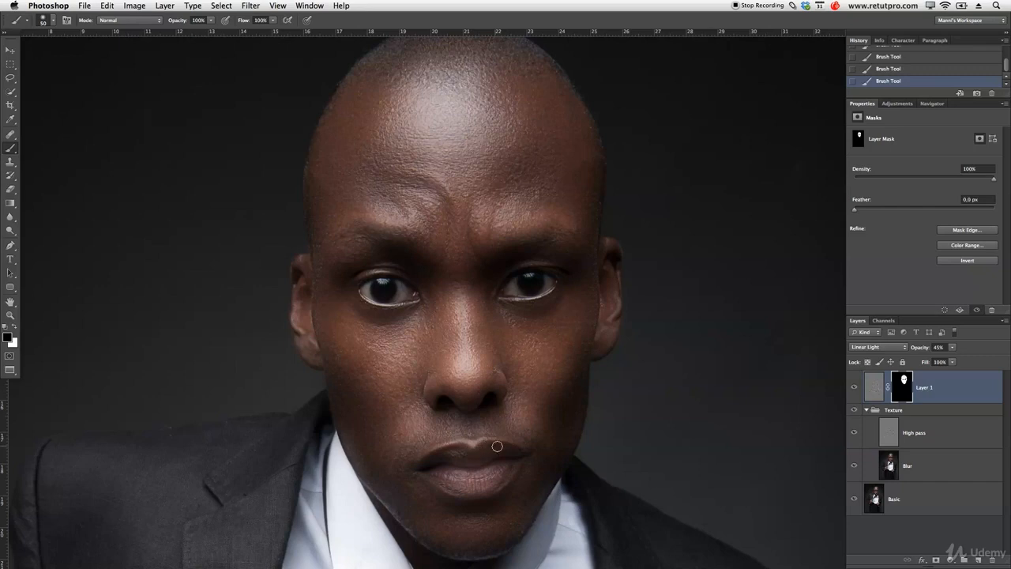
Restore the lips by painting black on Layer 1's mask, varying the brush size up to about 100 px.
{"action": "key", "text": "bracketright"}
{"action": "key", "text": "bracketright"}
{"action": "key", "text": "bracketright"}
{"action": "key", "text": "bracketright"}
{"action": "key", "text": "bracketright"}
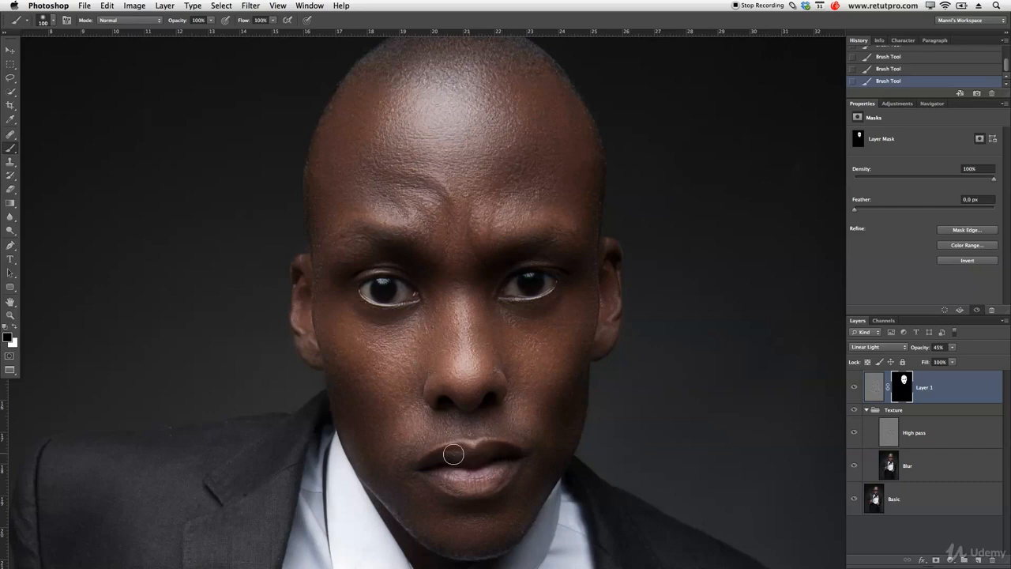
{"action": "key", "text": "bracketleft"}
{"action": "key", "text": "bracketleft"}
{"action": "key", "text": "bracketright"}
{"action": "key", "text": "bracketright"}
{"action": "key", "text": "bracketright"}
{"action": "key", "text": "bracketright"}
{"action": "key", "text": "bracketright"}
{"action": "key", "text": "bracketleft"}
{"action": "key", "text": "bracketleft"}
{"action": "key", "text": "bracketleft"}
{"action": "key", "text": "bracketright"}
Lower the brush opacity to 50% and paint black on the mask over the frown wrinkles and eyebrows.
{"action": "left_click_drag", "start_coordinate": [405, 184], "coordinate": [448, 213]}
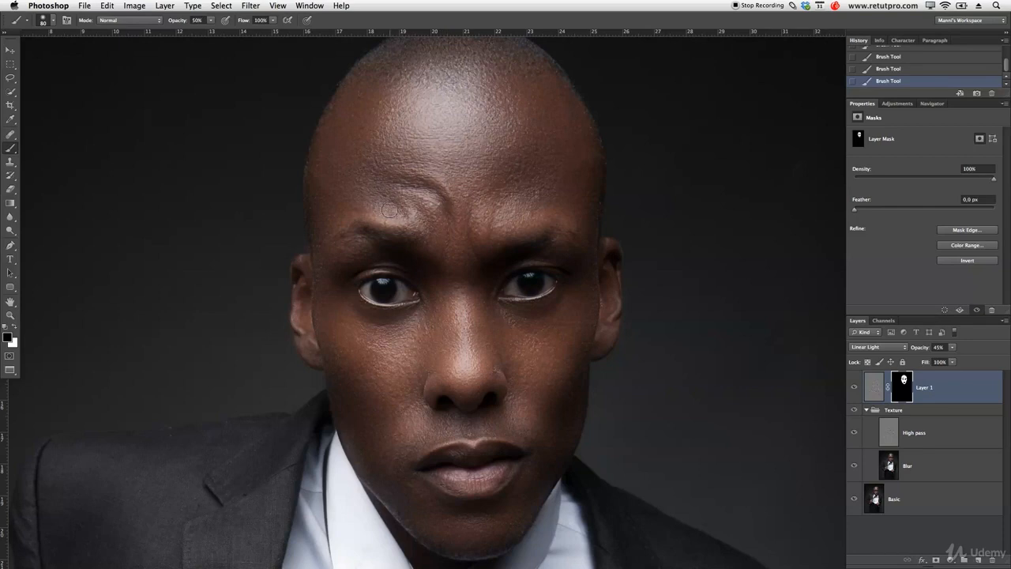
{"action": "key", "text": "bracketright"}
{"action": "key", "text": "bracketright"}
{"action": "key", "text": "bracketleft"}
{"action": "mouse_move", "coordinate": [446, 164]}
{"action": "left_mouse_down"}
{"action": "mouse_move", "coordinate": [547, 118]}
{"action": "mouse_move", "coordinate": [362, 128]}
{"action": "mouse_move", "coordinate": [366, 253]}
{"action": "mouse_move", "coordinate": [417, 376]}
{"action": "mouse_move", "coordinate": [540, 399]}
{"action": "mouse_move", "coordinate": [485, 508]}
{"action": "mouse_move", "coordinate": [492, 463]}
{"action": "mouse_move", "coordinate": [451, 266]}
{"action": "mouse_move", "coordinate": [406, 190]}
{"action": "mouse_move", "coordinate": [426, 208]}
{"action": "left_mouse_up"}
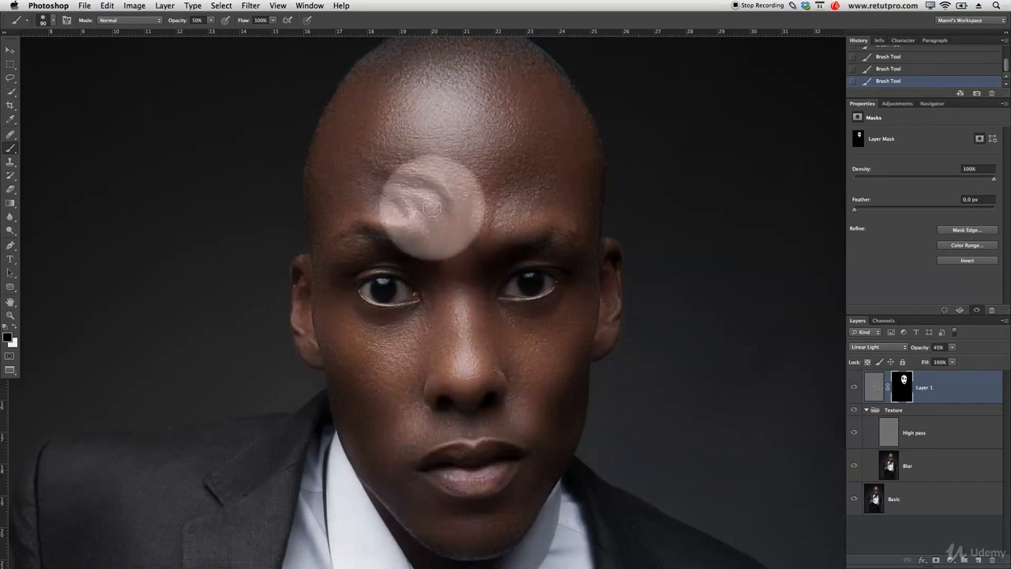
{"action": "key", "text": "bracketleft"}
{"action": "key", "text": "bracketleft"}
{"action": "key", "text": "bracketleft"}
{"action": "key", "text": "bracketleft"}
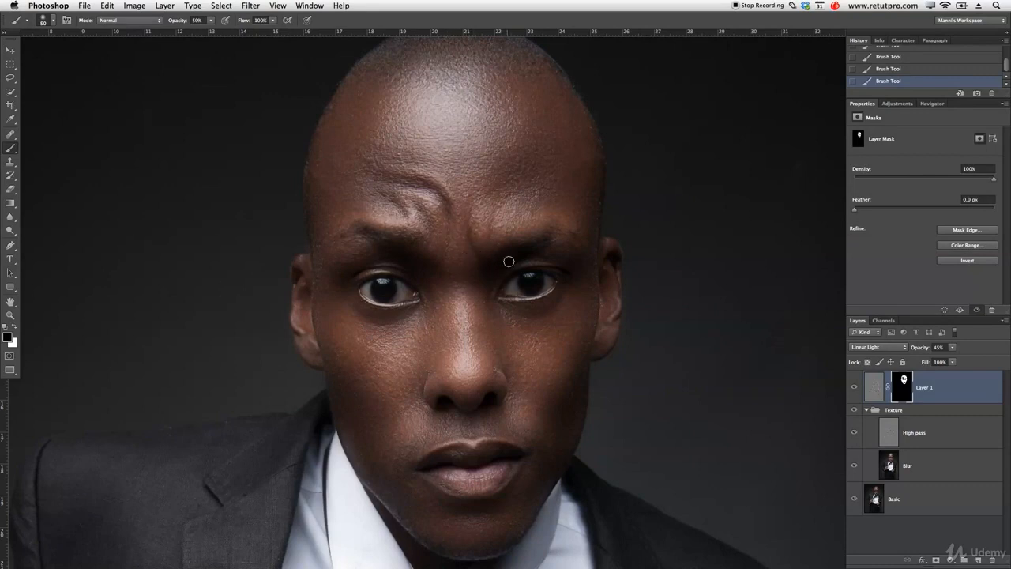
Enlarge the brush to about 100 px and paint black at 50% opacity on the mask along the nose.
{"action": "key", "text": "bracketright"}
{"action": "key", "text": "bracketright"}
{"action": "key", "text": "bracketright"}
{"action": "key", "text": "bracketright"}
{"action": "key", "text": "bracketright"}
{"action": "key", "text": "bracketright"}
{"action": "key", "text": "bracketright"}
{"action": "key", "text": "bracketleft"}
{"action": "key", "text": "bracketleft"}
{"action": "mouse_move", "coordinate": [445, 344]}
{"action": "left_mouse_down"}
{"action": "mouse_move", "coordinate": [432, 343]}
{"action": "mouse_move", "coordinate": [480, 319]}
{"action": "left_mouse_up"}
Refine Layer 1's mask with white at 100% opacity, and with a 175 px black brush at 80% opacity around the jaw.
{"action": "key", "text": "x"}
{"action": "left_click_drag", "start_coordinate": [170, 23], "coordinate": [273, 31]}
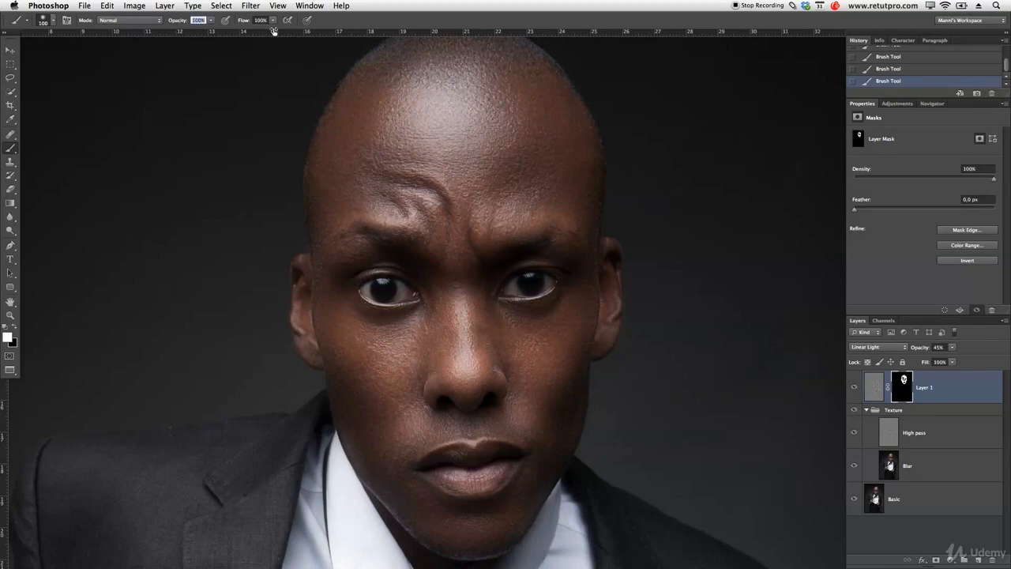
{"action": "key", "text": "bracketleft"}
{"action": "key", "text": "bracketleft"}
{"action": "key", "text": "z"}
{"action": "left_click_drag", "start_coordinate": [546, 294], "coordinate": [523, 301]}
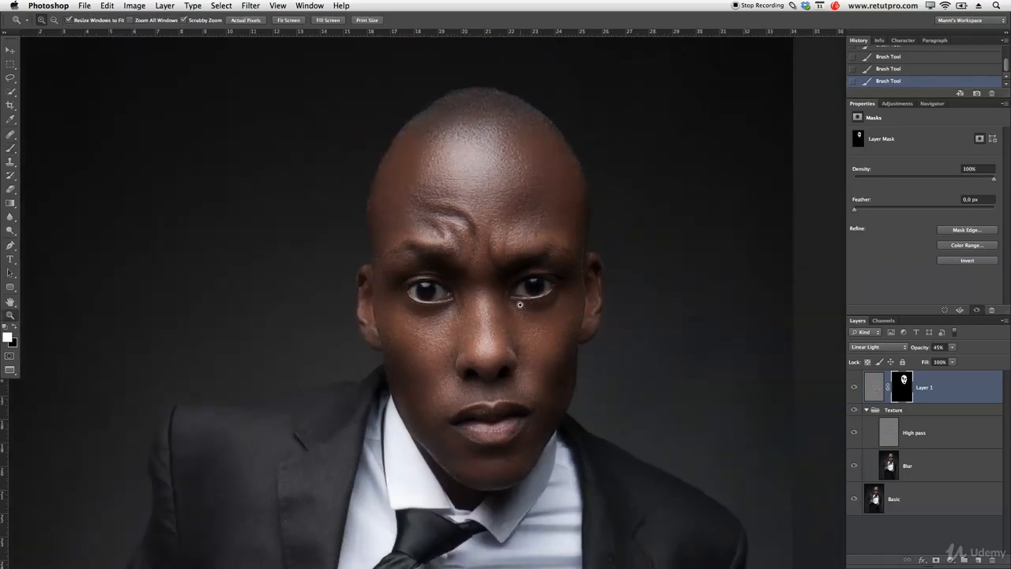
{"action": "key", "text": "b"}
{"action": "key", "text": "bracketright"}
{"action": "key", "text": "bracketright"}
{"action": "key", "text": "bracketright"}
{"action": "key", "text": "bracketright"}
{"action": "key", "text": "bracketright"}
{"action": "key", "text": "bracketright"}
{"action": "key", "text": "bracketright"}
{"action": "key", "text": "x"}
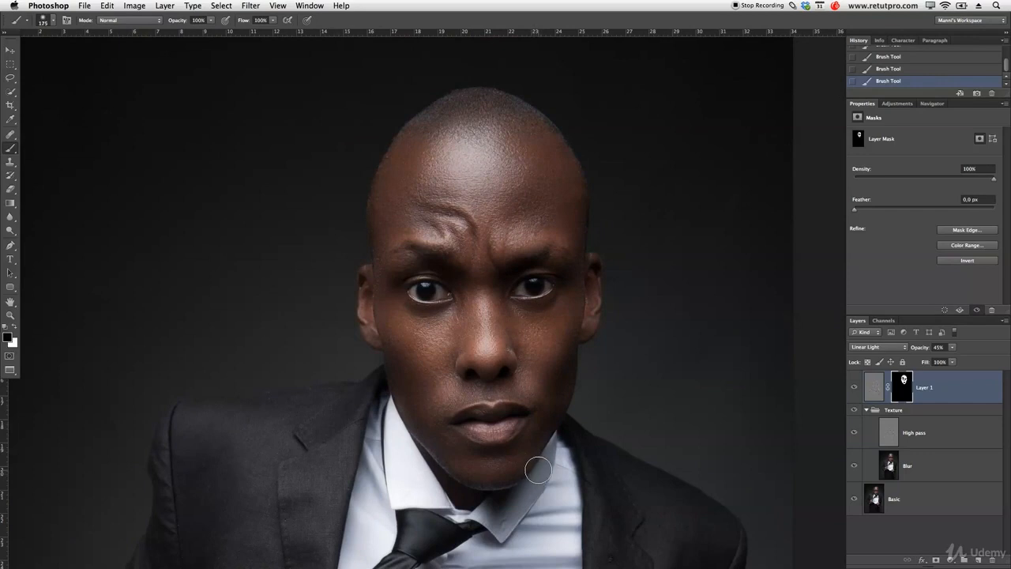
{"action": "left_click_drag", "start_coordinate": [182, 21], "coordinate": [172, 23]}
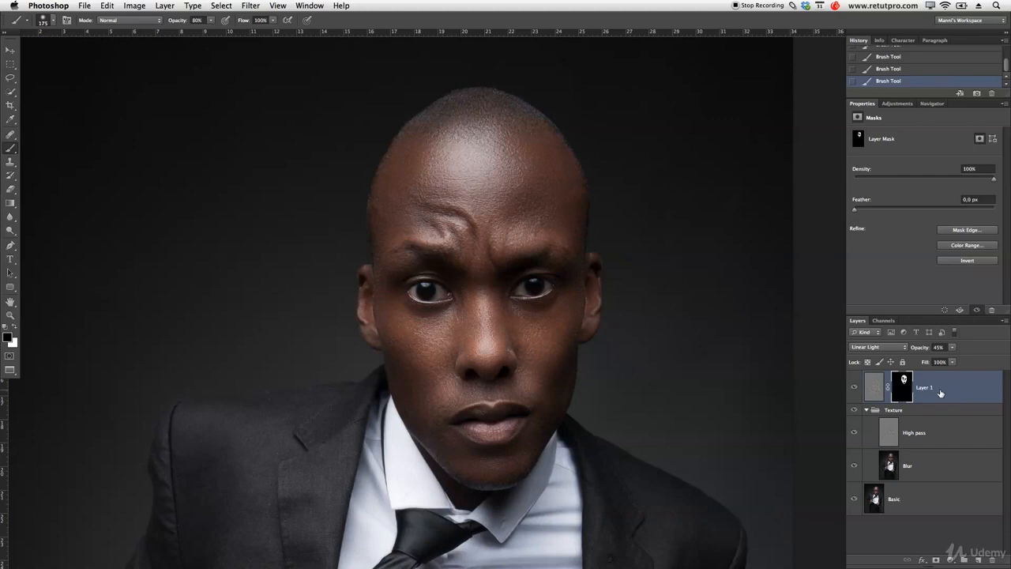
Group Layer 1 and name the group "Skin transition".
{"action": "key", "text": "super+g"}
{"action": "double_click", "coordinate": [892, 378]}
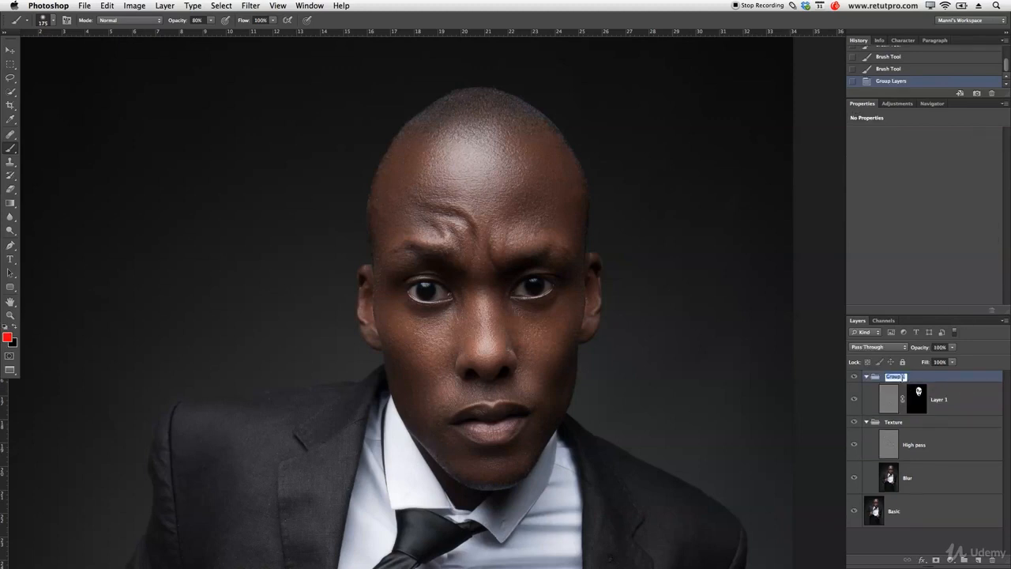
{"action": "type", "text": "Sk"}
{"action": "key", "text": "Return"}
Collapse the Skin transition and Texture groups and combine both in a parent group named "Skin".
{"action": "left_click", "coordinate": [862, 426]}
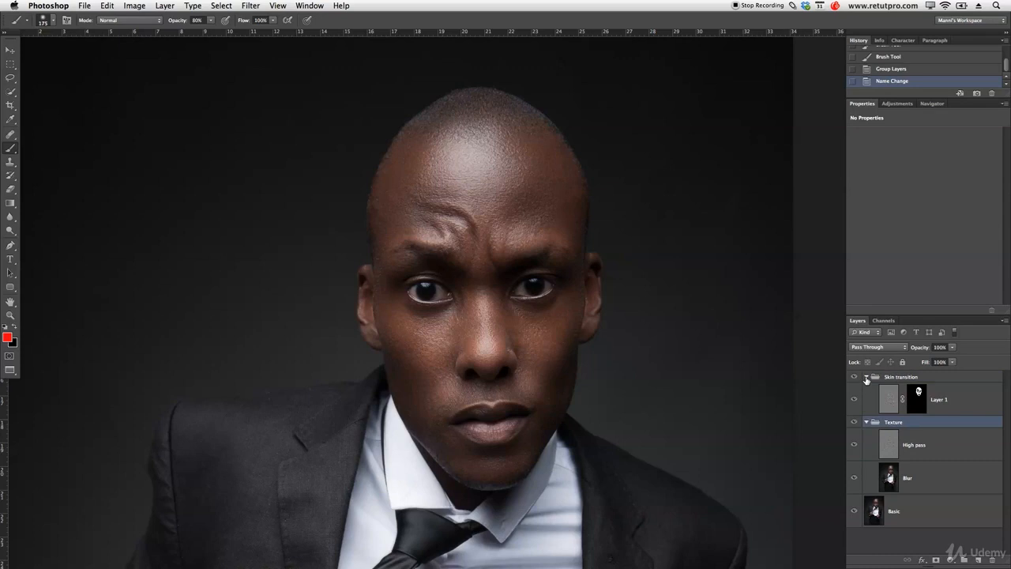
{"action": "left_click", "coordinate": [866, 378]}
{"action": "left_click", "coordinate": [868, 389]}
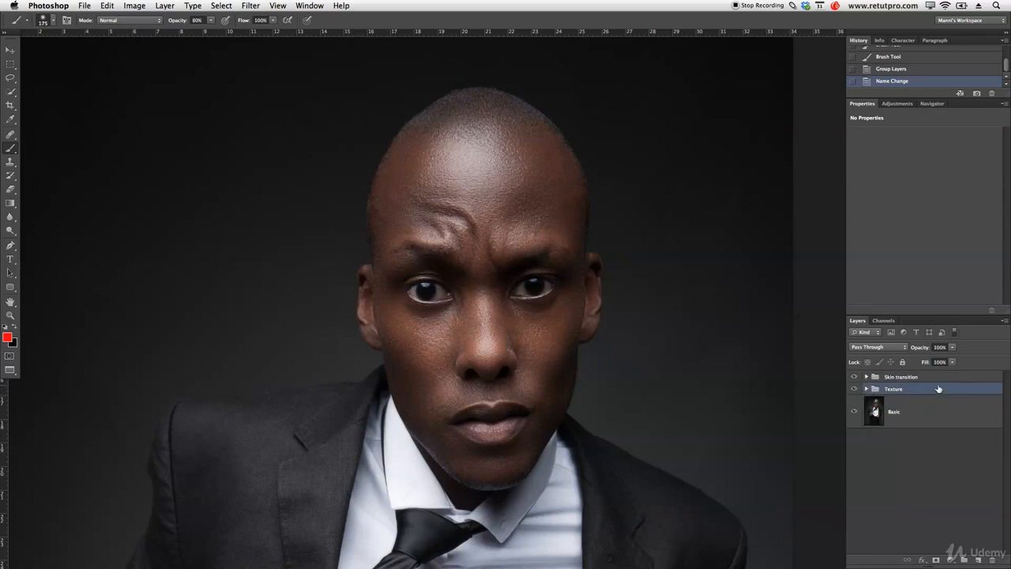
{"action": "left_click", "coordinate": [938, 379], "text": "shift"}
{"action": "key", "text": "super+g"}
{"action": "double_click", "coordinate": [898, 379]}
{"action": "type", "text": "Skin"}
{"action": "key", "text": "Return"}
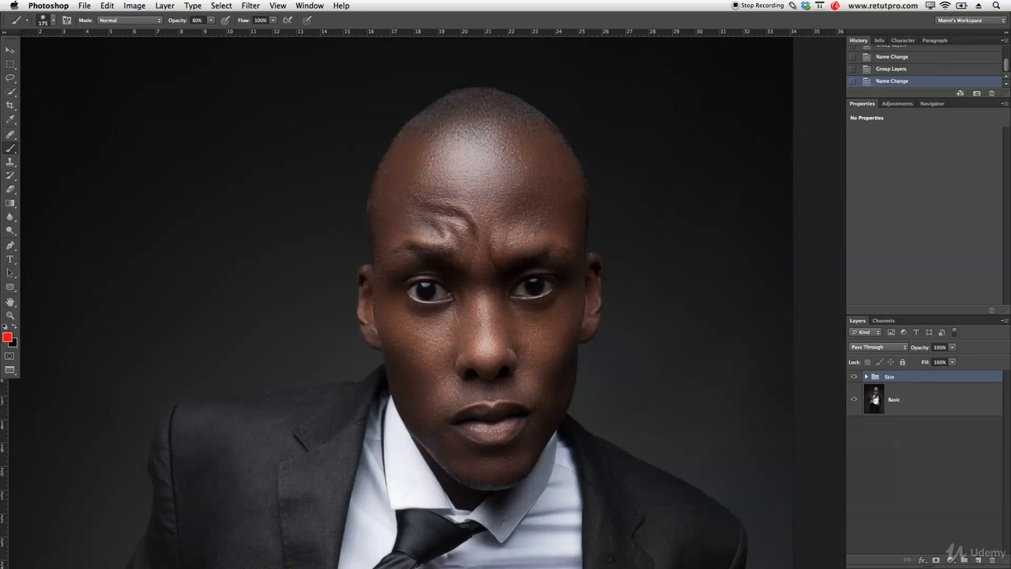
Toggle the Skin group's visibility to compare the portrait before and after the skin retouching.
{"action": "left_click", "coordinate": [854, 378]}
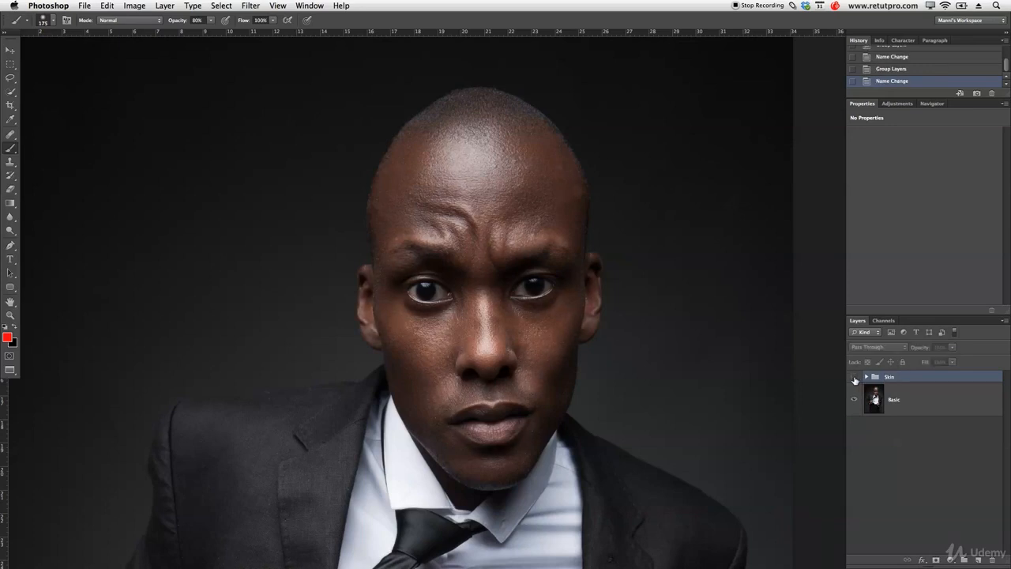
{"action": "left_click", "coordinate": [855, 378]}
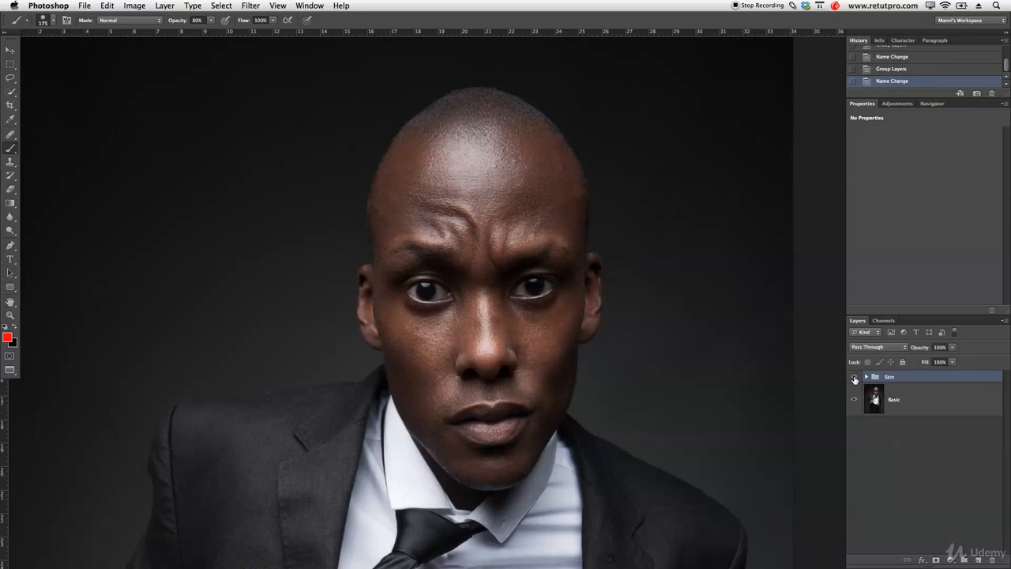
{"action": "left_click", "coordinate": [855, 378]}
{"action": "left_click", "coordinate": [855, 377]}
Expand the Skin and Skin transition groups and set Layer 1's opacity to 40%.
{"action": "left_click", "coordinate": [865, 377]}
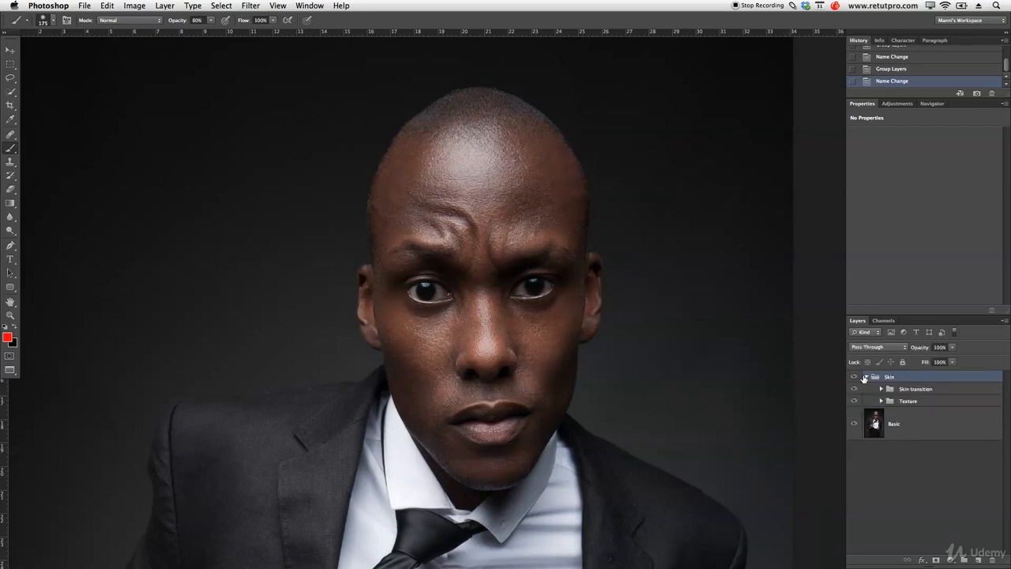
{"action": "left_click", "coordinate": [881, 389]}
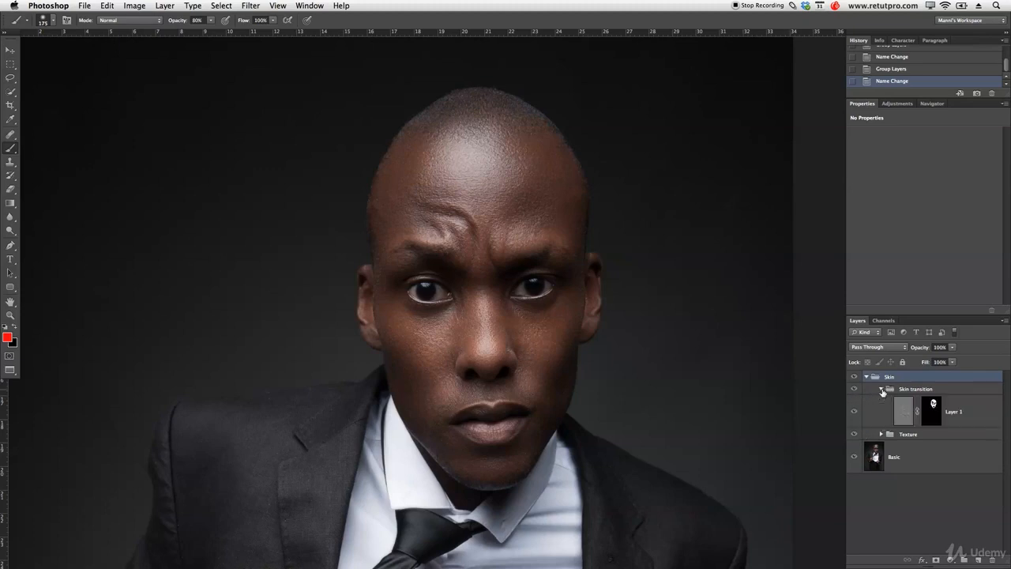
{"action": "left_click", "coordinate": [906, 409]}
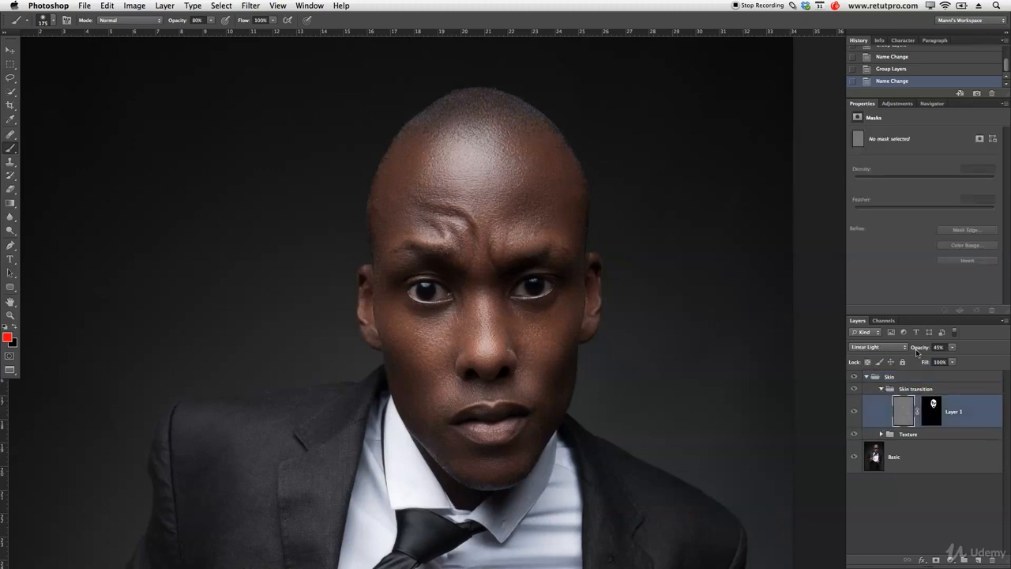
{"action": "left_click_drag", "start_coordinate": [920, 351], "coordinate": [918, 352]}
Compare the portrait with and without the Skin transition group, and collapse the Skin group.
{"action": "left_click", "coordinate": [857, 390]}
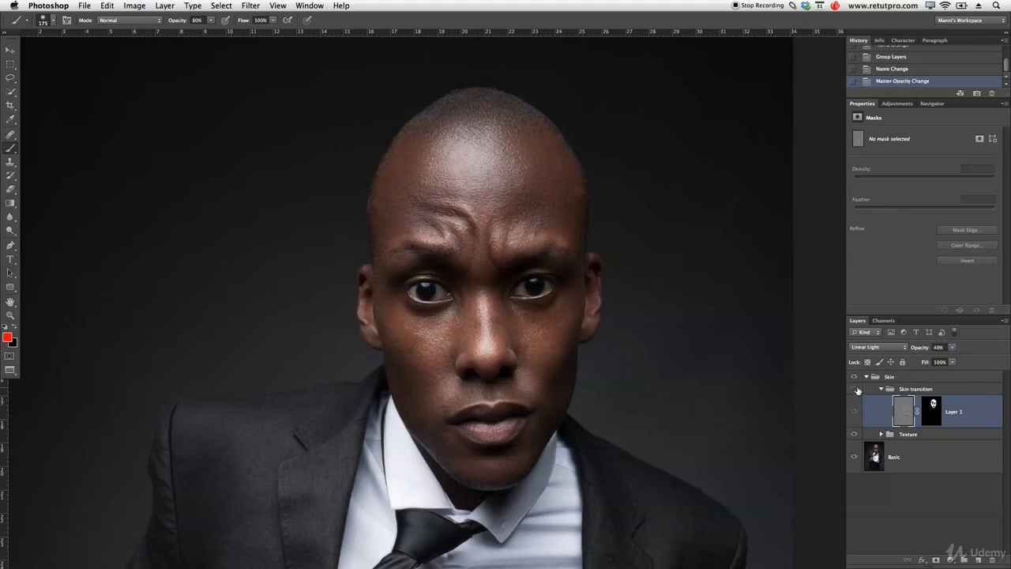
{"action": "left_click", "coordinate": [858, 390]}
{"action": "left_click", "coordinate": [858, 390]}
{"action": "left_click", "coordinate": [858, 390]}
{"action": "left_click", "coordinate": [868, 378]}
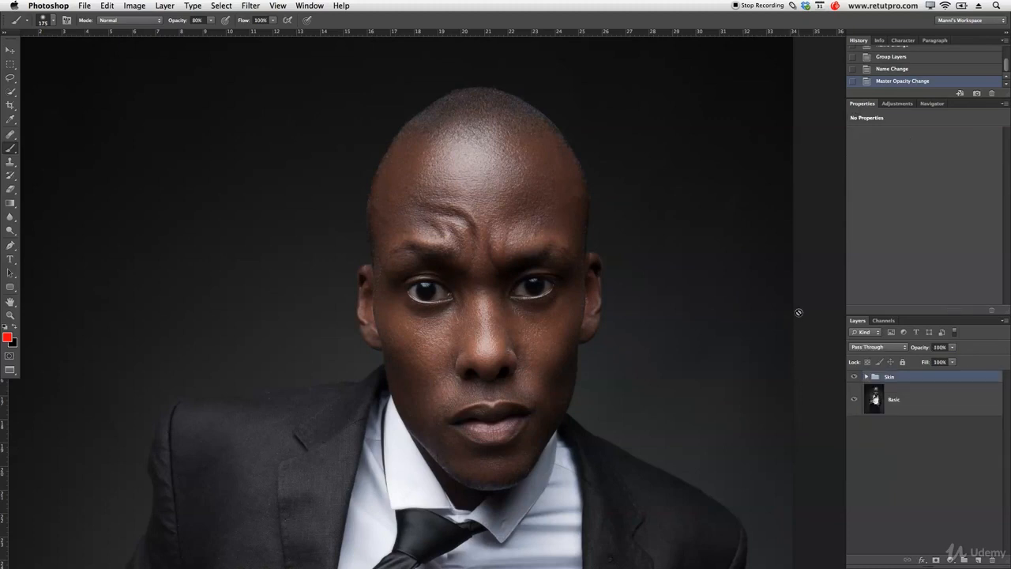
Add an empty layer above the Skin group and name it "Fix".
{"action": "key", "text": "z"}
{"action": "left_click_drag", "start_coordinate": [568, 249], "coordinate": [495, 179]}
{"action": "left_click_drag", "start_coordinate": [575, 344], "coordinate": [551, 345]}
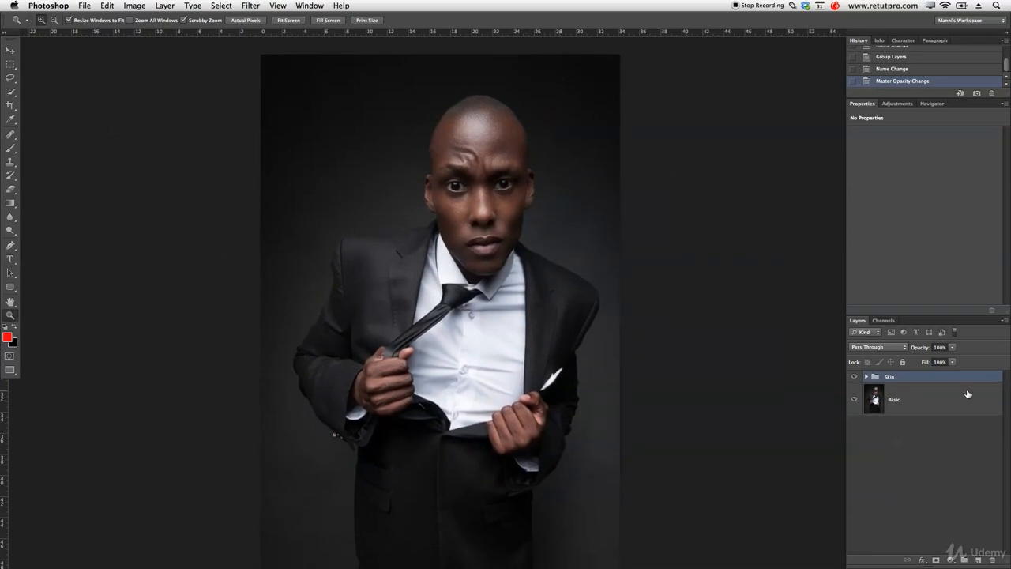
{"action": "left_click", "coordinate": [980, 559]}
{"action": "double_click", "coordinate": [895, 387]}
{"action": "type", "text": "H"}
{"action": "type", "text": "ix"}
{"action": "key", "text": "Return"}
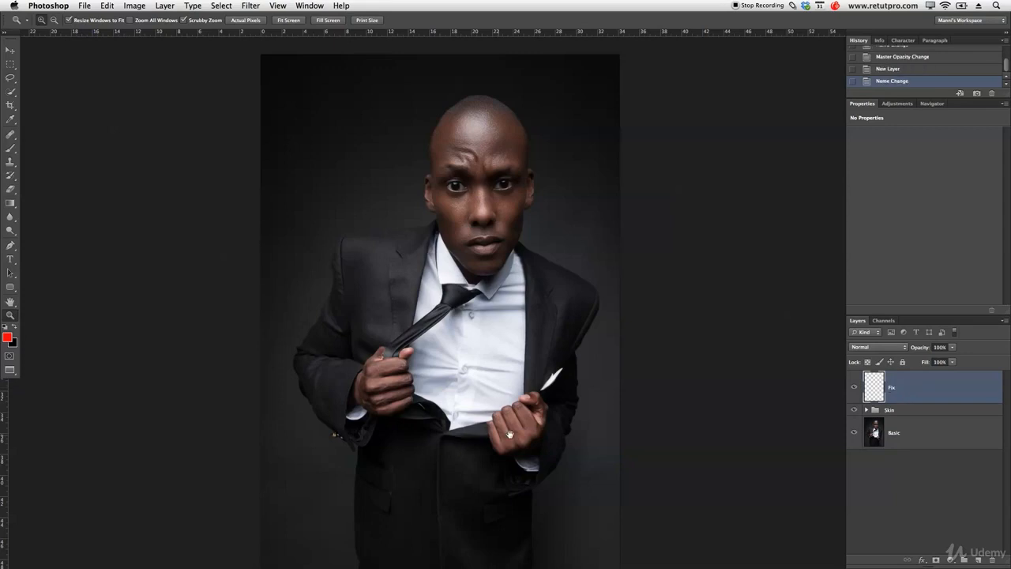
Try to heal spots in the image's lower-left background on the Fix layer with a 90 px Healing Brush sampling Current Layer.
{"action": "left_click_drag", "start_coordinate": [510, 434], "coordinate": [520, 374]}
{"action": "left_click_drag", "start_coordinate": [349, 498], "coordinate": [434, 441]}
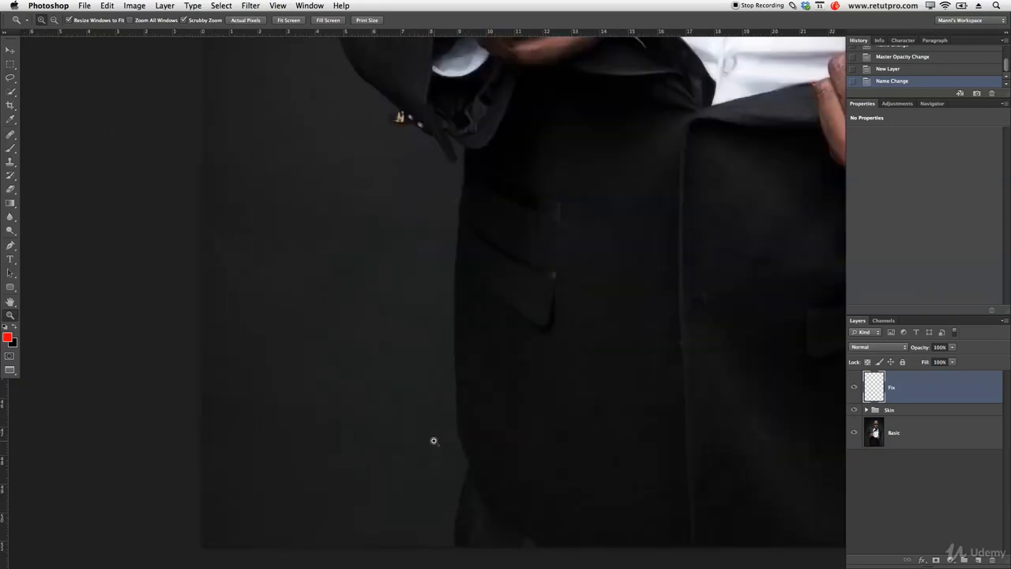
{"action": "key", "text": "j"}
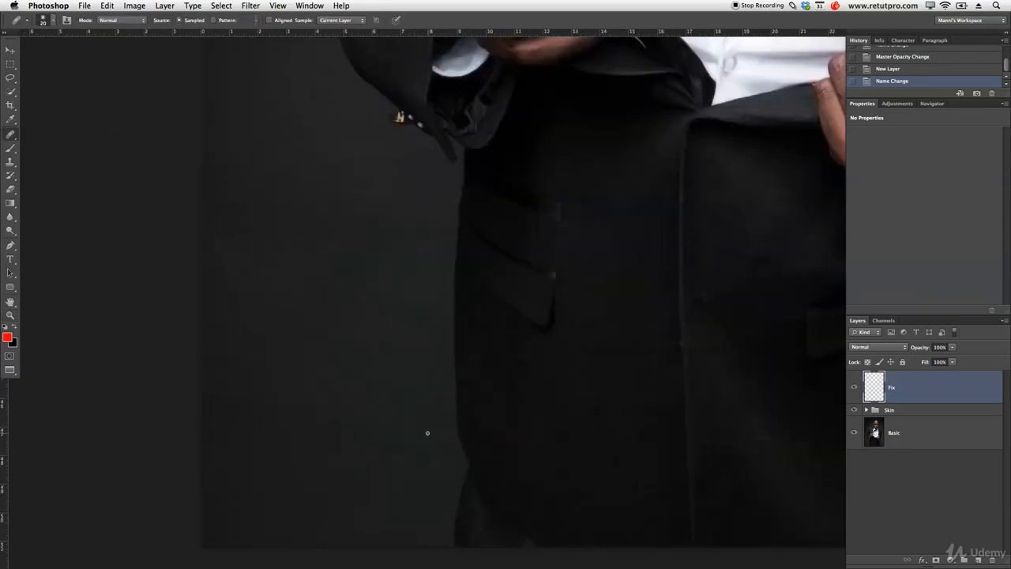
{"action": "left_click", "coordinate": [341, 19]}
{"action": "left_click", "coordinate": [339, 24]}
{"action": "key", "text": "d"}
{"action": "key", "text": "x"}
{"action": "left_click", "coordinate": [309, 464]}
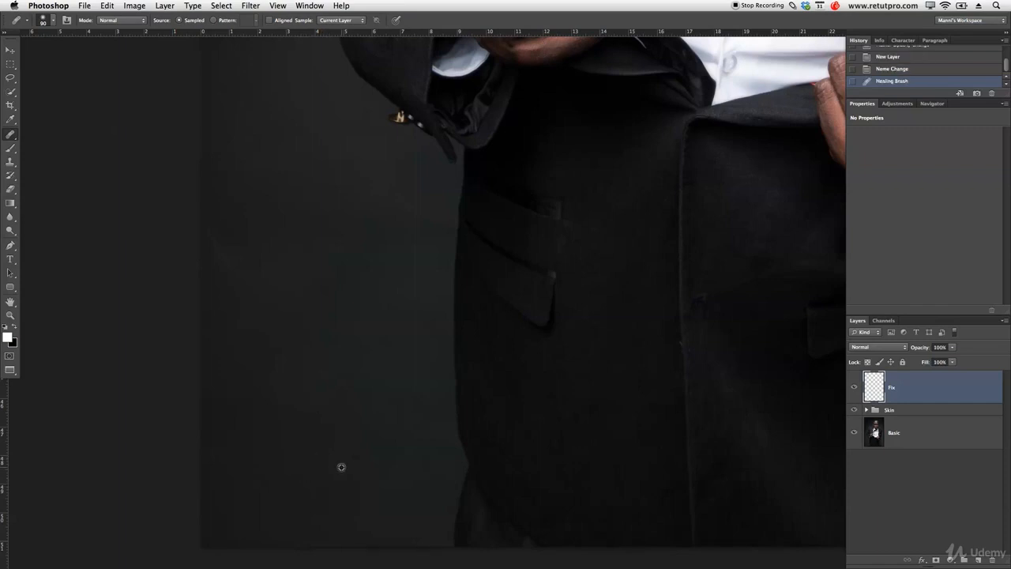
{"action": "left_click", "coordinate": [355, 457]}
Make the Healing Brush sample All Layers and heal the spot in the image's lower-left background.
{"action": "left_click", "coordinate": [341, 20]}
{"action": "left_click", "coordinate": [342, 39]}
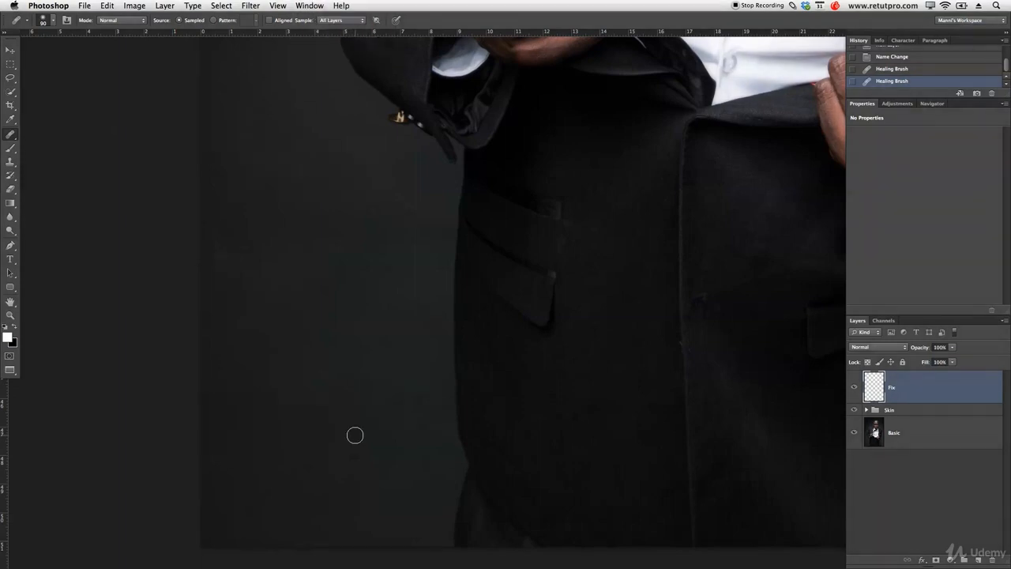
{"action": "left_click", "coordinate": [346, 473]}
Heal the background blemishes on the left side of the portrait, from above the shoulder up to beside the head.
{"action": "left_click_drag", "start_coordinate": [444, 143], "coordinate": [466, 427]}
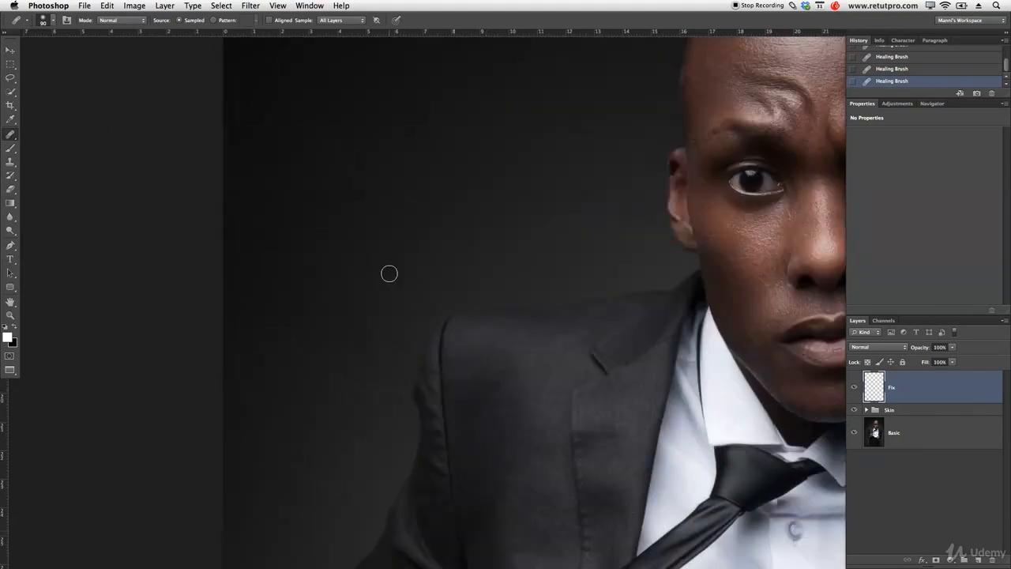
{"action": "left_click", "coordinate": [397, 239], "text": "alt"}
{"action": "left_click_drag", "start_coordinate": [363, 193], "coordinate": [352, 187]}
{"action": "left_click", "coordinate": [374, 219], "text": "alt"}
{"action": "left_click_drag", "start_coordinate": [514, 220], "coordinate": [501, 216]}
{"action": "left_click_drag", "start_coordinate": [615, 177], "coordinate": [534, 413]}
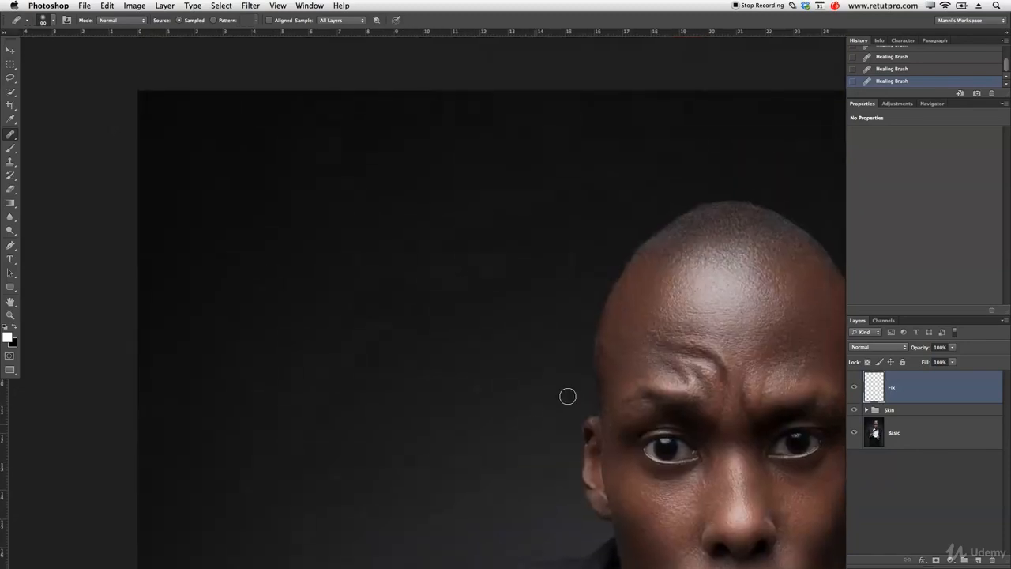
{"action": "left_click_drag", "start_coordinate": [454, 276], "coordinate": [460, 266]}
Heal the background blemishes on the right side of the portrait, from beside the head down to above the shoulder.
{"action": "left_click_drag", "start_coordinate": [759, 241], "coordinate": [411, 230]}
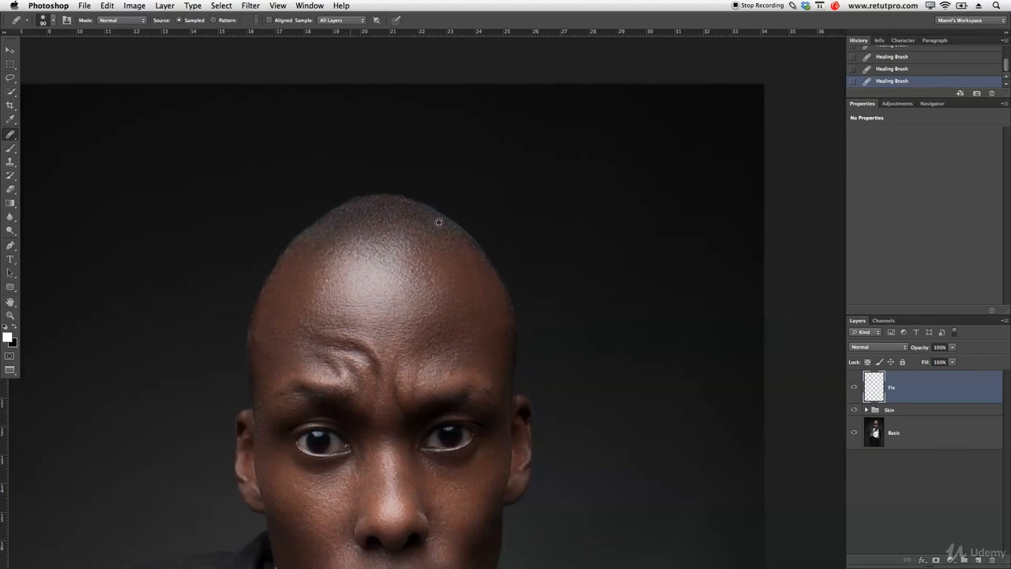
{"action": "left_click_drag", "start_coordinate": [501, 180], "coordinate": [512, 223]}
{"action": "left_click", "coordinate": [697, 299], "text": "alt"}
{"action": "left_click_drag", "start_coordinate": [693, 322], "coordinate": [688, 329]}
{"action": "left_click_drag", "start_coordinate": [645, 362], "coordinate": [616, 176]}
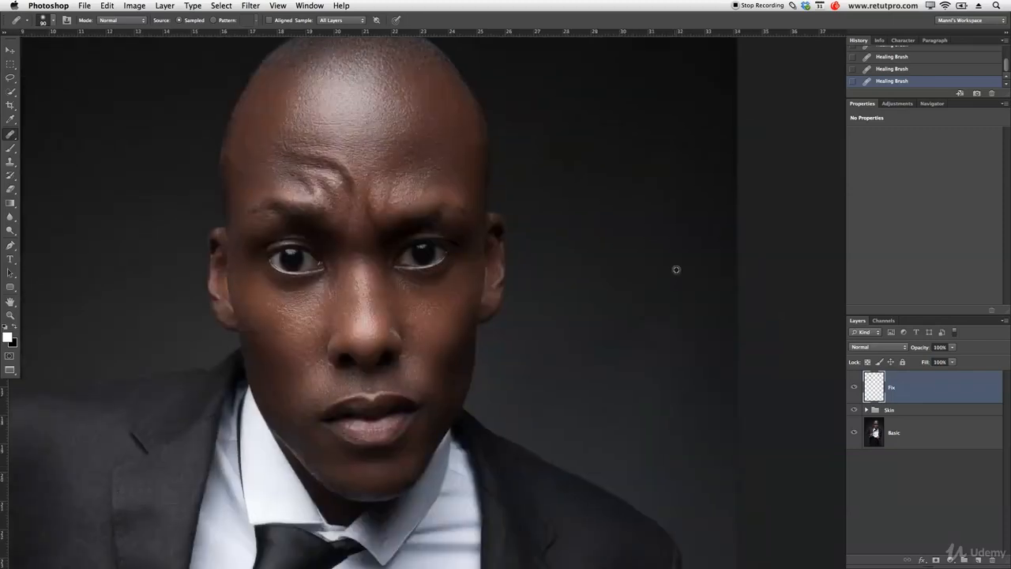
{"action": "left_click_drag", "start_coordinate": [668, 238], "coordinate": [672, 332]}
{"action": "mouse_move", "coordinate": [654, 295]}
{"action": "left_mouse_down"}
{"action": "mouse_move", "coordinate": [633, 325]}
{"action": "mouse_move", "coordinate": [625, 290]}
{"action": "mouse_move", "coordinate": [650, 303]}
{"action": "mouse_move", "coordinate": [636, 326]}
{"action": "mouse_move", "coordinate": [666, 295]}
{"action": "mouse_move", "coordinate": [673, 323]}
{"action": "mouse_move", "coordinate": [672, 283]}
{"action": "left_mouse_up"}
Heal the remaining background spots down the image's right edge, beside the arm and the trousers.
{"action": "left_click_drag", "start_coordinate": [664, 352], "coordinate": [640, 115]}
{"action": "left_click_drag", "start_coordinate": [641, 371], "coordinate": [646, 112]}
{"action": "left_click_drag", "start_coordinate": [648, 419], "coordinate": [649, 95]}
{"action": "left_click_drag", "start_coordinate": [650, 173], "coordinate": [662, 369]}
{"action": "left_click", "coordinate": [630, 258], "text": "alt"}
{"action": "mouse_move", "coordinate": [603, 219]}
{"action": "left_mouse_down"}
{"action": "mouse_move", "coordinate": [665, 206]}
{"action": "mouse_move", "coordinate": [652, 197]}
{"action": "left_mouse_up"}
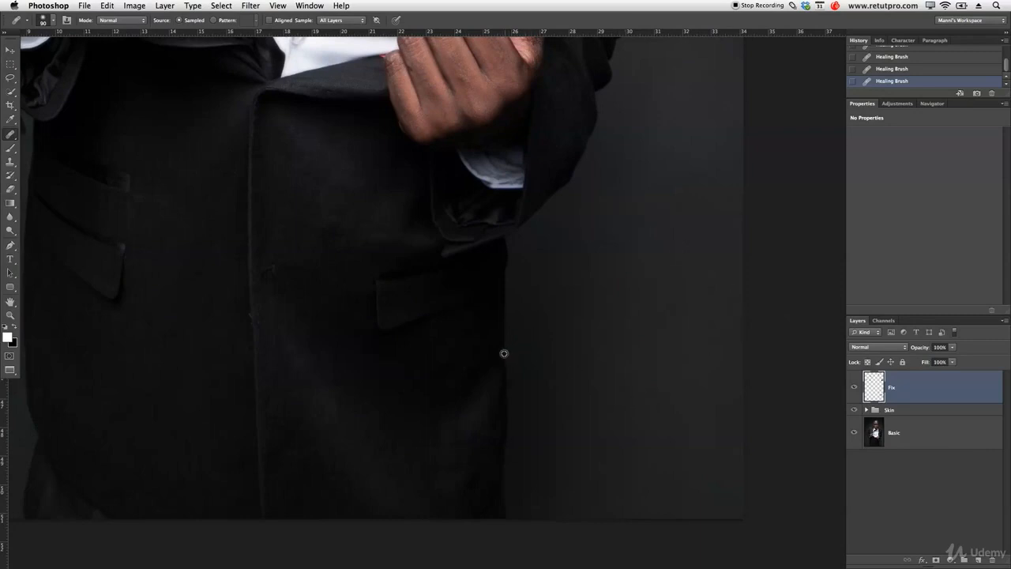
Heal the lint and small spots on the lower part of the dark trousers.
{"action": "left_click_drag", "start_coordinate": [470, 371], "coordinate": [472, 374]}
{"action": "left_click", "coordinate": [458, 430], "text": "alt"}
{"action": "left_click_drag", "start_coordinate": [471, 438], "coordinate": [478, 440]}
{"action": "left_click_drag", "start_coordinate": [393, 453], "coordinate": [383, 456]}
Heal the specks on the chest of the suit jacket, below the shoulder on the image's left side.
{"action": "key", "text": "space"}
{"action": "mouse_move", "coordinate": [300, 183]}
{"action": "left_mouse_down"}
{"action": "mouse_move", "coordinate": [482, 419]}
{"action": "mouse_move", "coordinate": [557, 491]}
{"action": "left_mouse_up"}
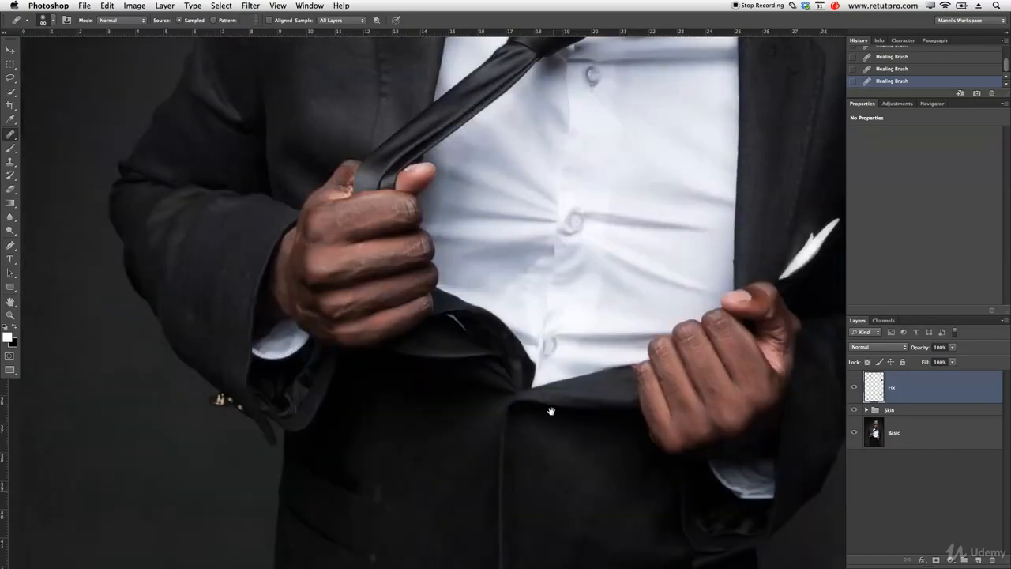
{"action": "key", "text": "space"}
{"action": "left_click_drag", "start_coordinate": [547, 169], "coordinate": [505, 440]}
{"action": "scroll", "coordinate": [313, 332], "scroll_direction": "up", "scroll_amount": 6}
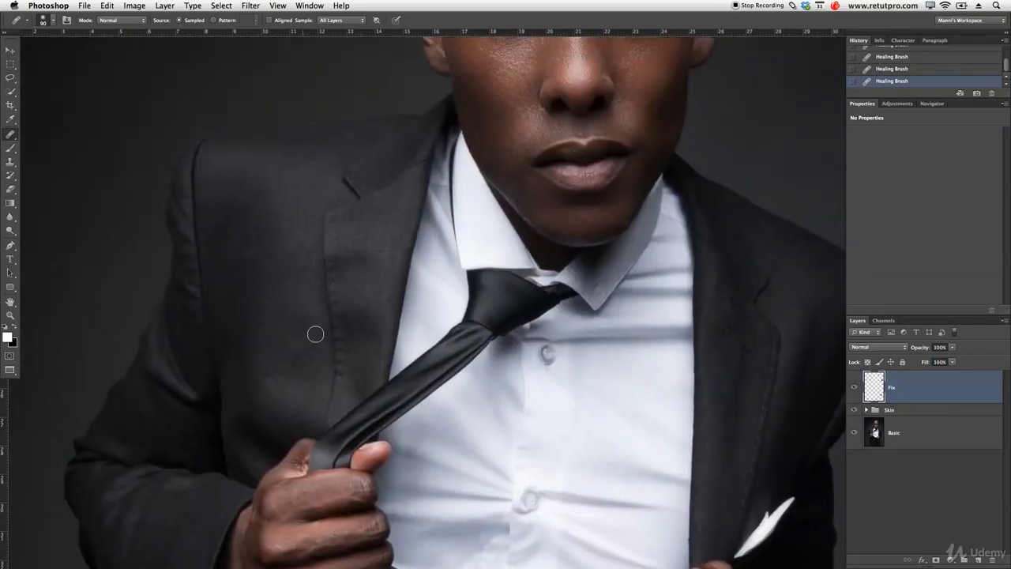
{"action": "left_click", "coordinate": [271, 432], "text": "alt"}
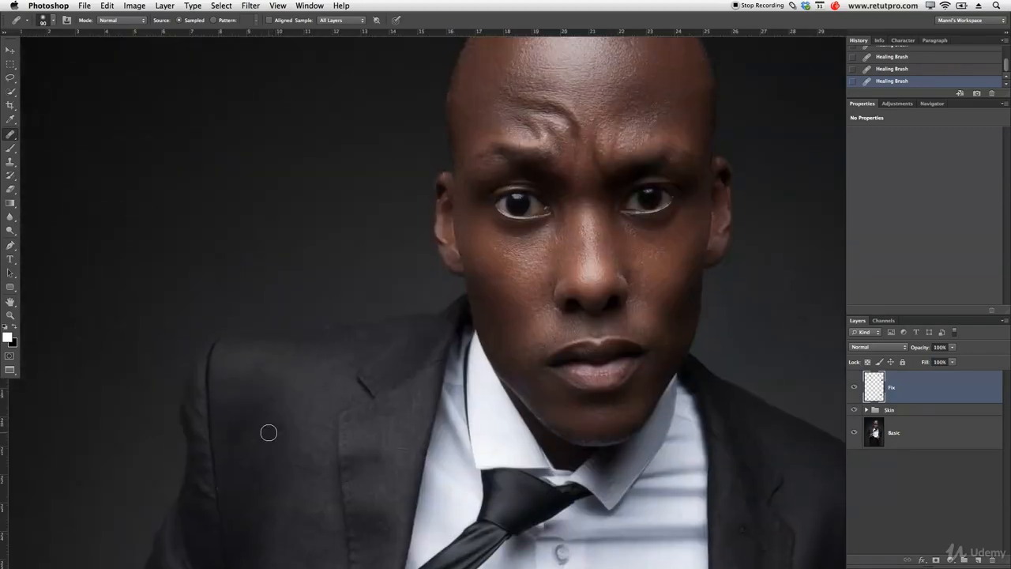
{"action": "left_click_drag", "start_coordinate": [255, 432], "coordinate": [254, 436]}
Reduce the Healing Brush to 50 px and heal the spots on the jacket lapel on the image's right side.
{"action": "key", "text": "bracketleft"}
{"action": "key", "text": "bracketleft"}
{"action": "mouse_move", "coordinate": [734, 449]}
{"action": "left_mouse_down"}
{"action": "mouse_move", "coordinate": [743, 444]}
{"action": "mouse_move", "coordinate": [552, 300]}
{"action": "left_mouse_up"}
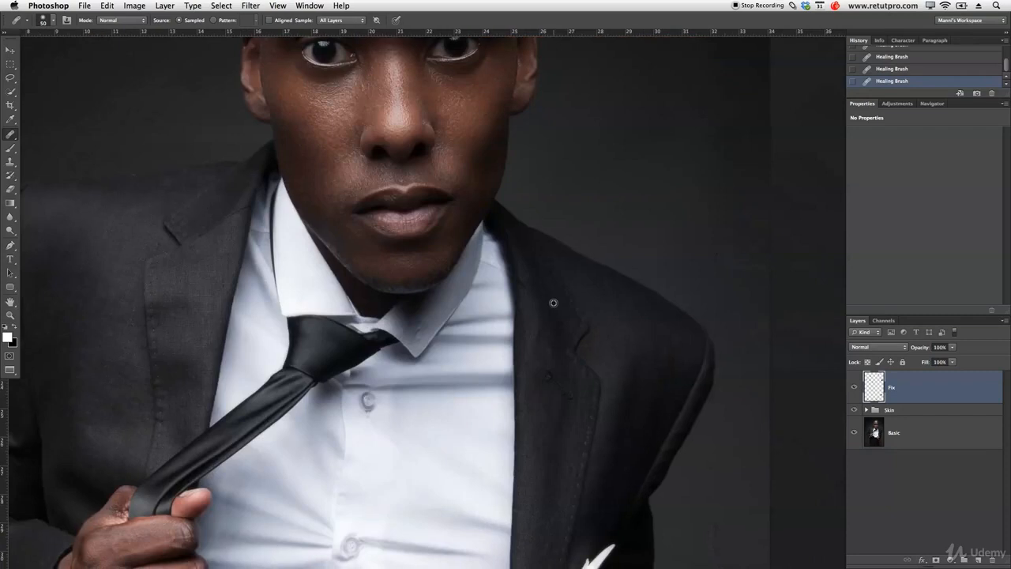
{"action": "left_click", "coordinate": [529, 359], "text": "alt"}
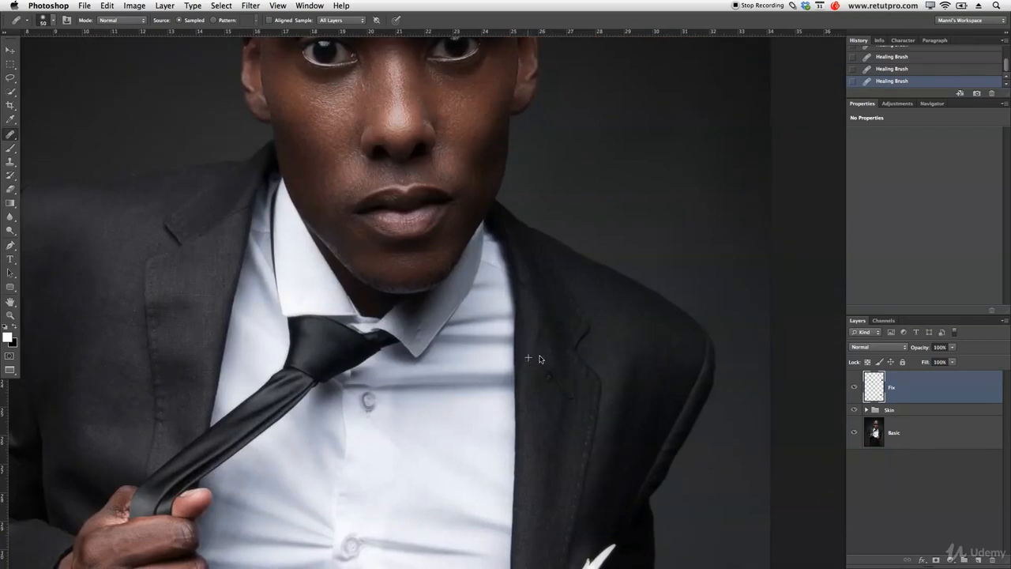
{"action": "left_click_drag", "start_coordinate": [521, 372], "coordinate": [579, 360]}
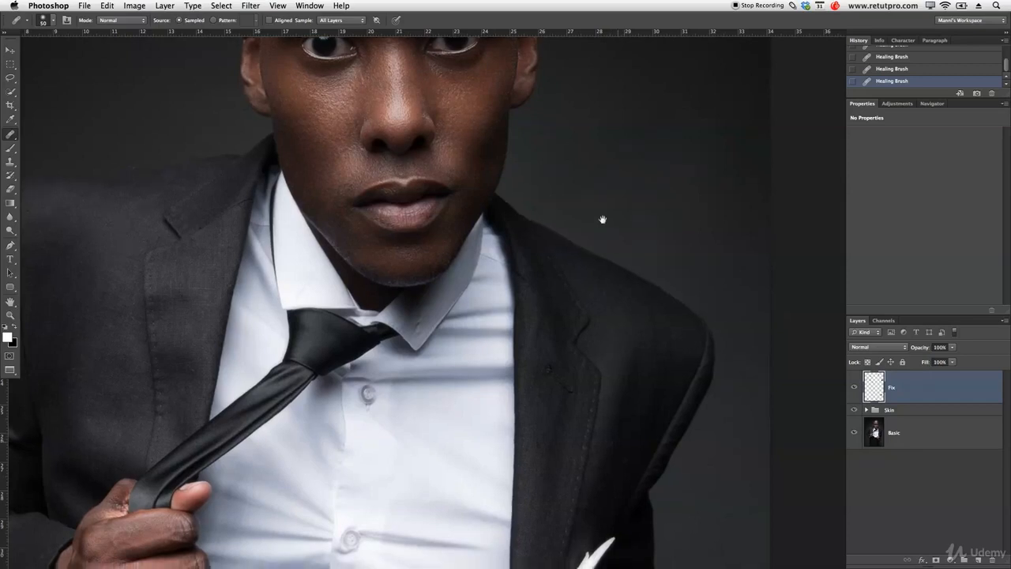
Heal the background marks near the image's lower-left edge, below the jacket sleeve, with the 50 px Healing Brush.
{"action": "scroll", "coordinate": [603, 217], "scroll_direction": "down", "scroll_amount": 5}
{"action": "scroll", "coordinate": [244, 280], "scroll_direction": "down", "scroll_amount": 5}
{"action": "scroll", "coordinate": [244, 280], "scroll_direction": "left", "scroll_amount": 7}
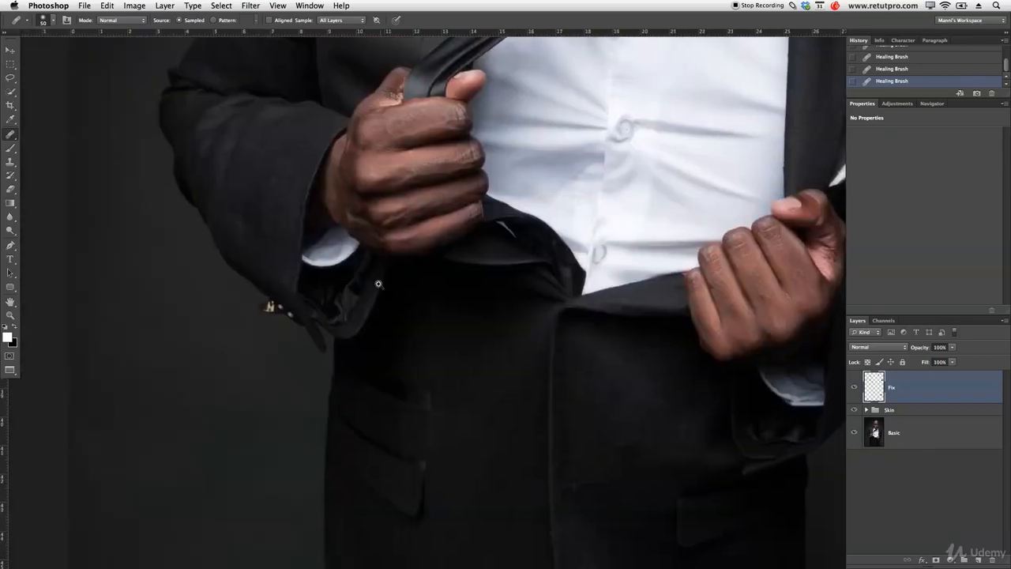
{"action": "key", "text": "z"}
{"action": "left_click_drag", "start_coordinate": [208, 369], "coordinate": [282, 330]}
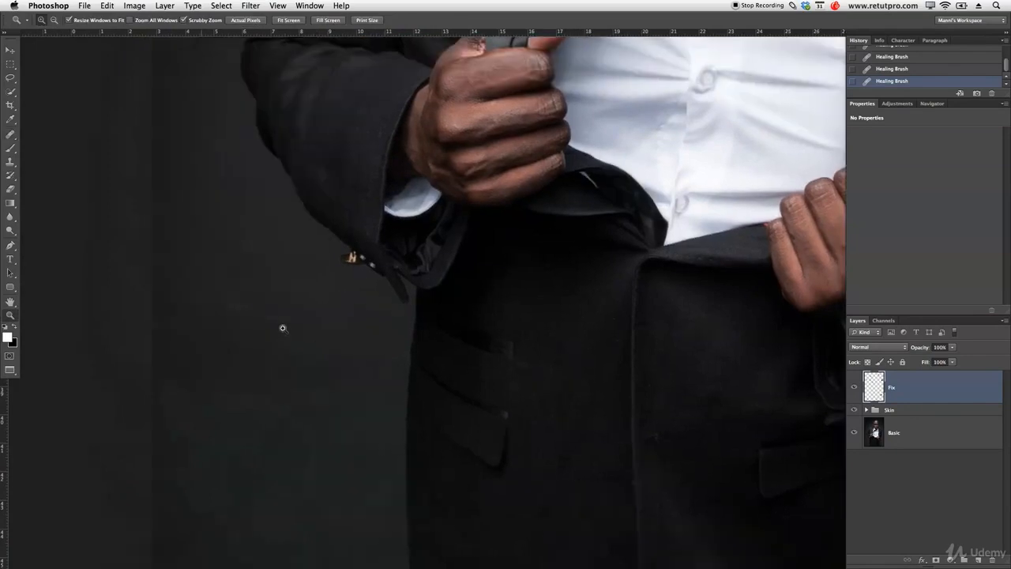
{"action": "key", "text": "j"}
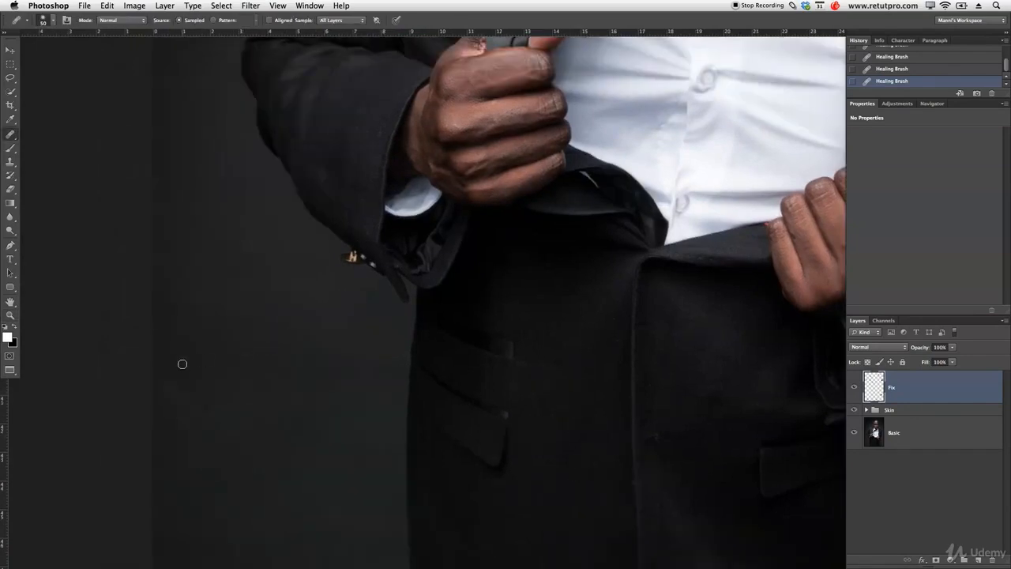
{"action": "left_click_drag", "start_coordinate": [160, 368], "coordinate": [210, 406]}
{"action": "mouse_move", "coordinate": [173, 365]}
{"action": "left_mouse_down"}
{"action": "mouse_move", "coordinate": [169, 390]}
{"action": "mouse_move", "coordinate": [162, 384]}
{"action": "left_mouse_up"}
Draw a closed Pen path around the gold cuff button, following the sleeve edge and enclosing some of the background beside it.
{"action": "key", "text": "z"}
{"action": "left_click_drag", "start_coordinate": [348, 354], "coordinate": [300, 354]}
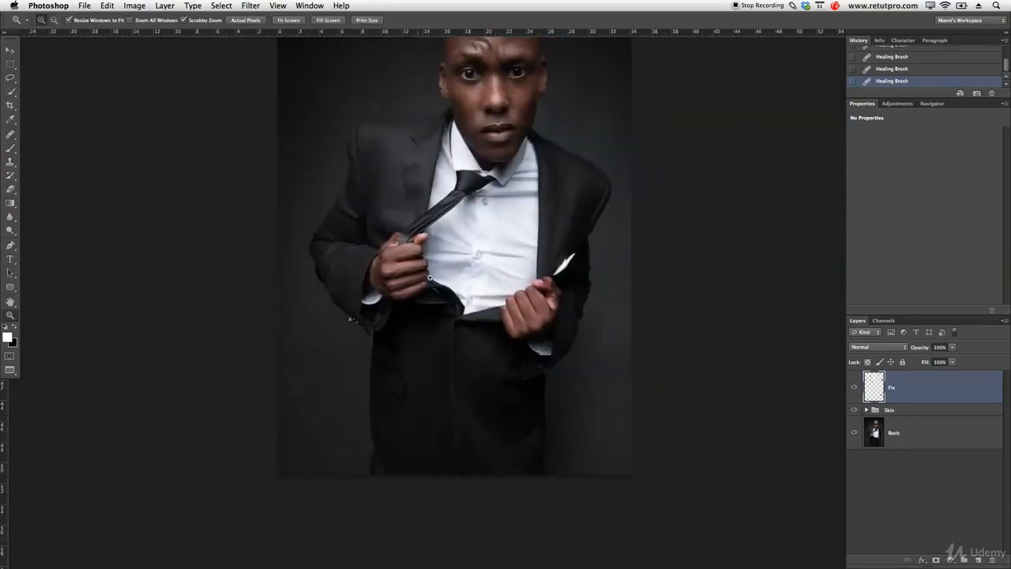
{"action": "left_click_drag", "start_coordinate": [467, 261], "coordinate": [362, 323]}
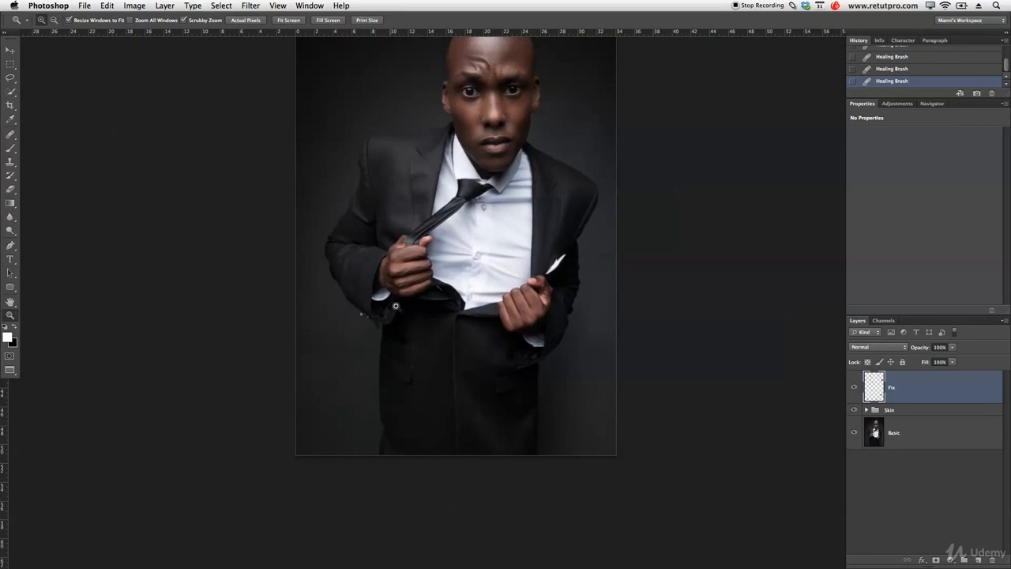
{"action": "left_click_drag", "start_coordinate": [448, 191], "coordinate": [459, 234]}
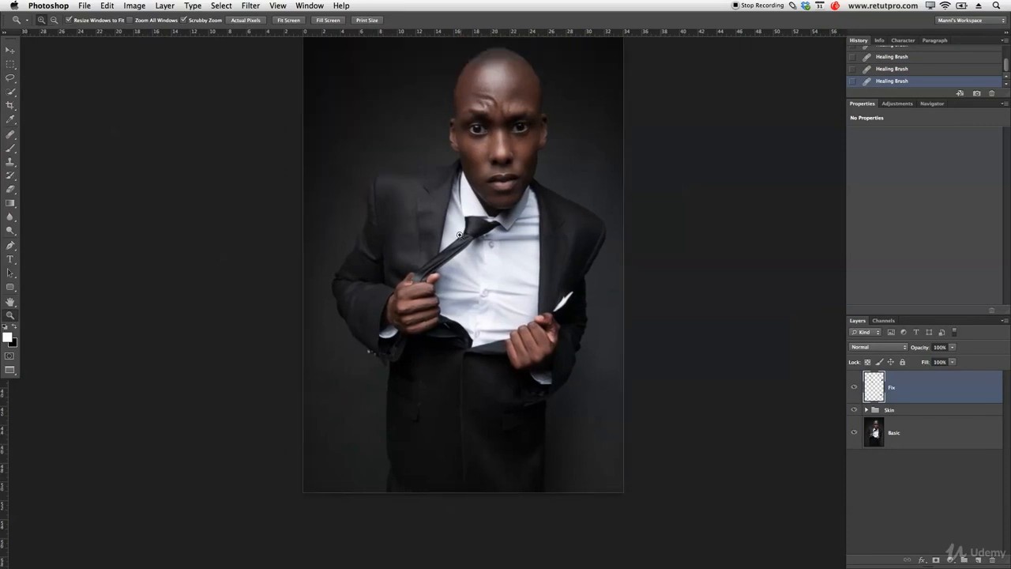
{"action": "left_click_drag", "start_coordinate": [373, 360], "coordinate": [468, 360]}
{"action": "key", "text": "p"}
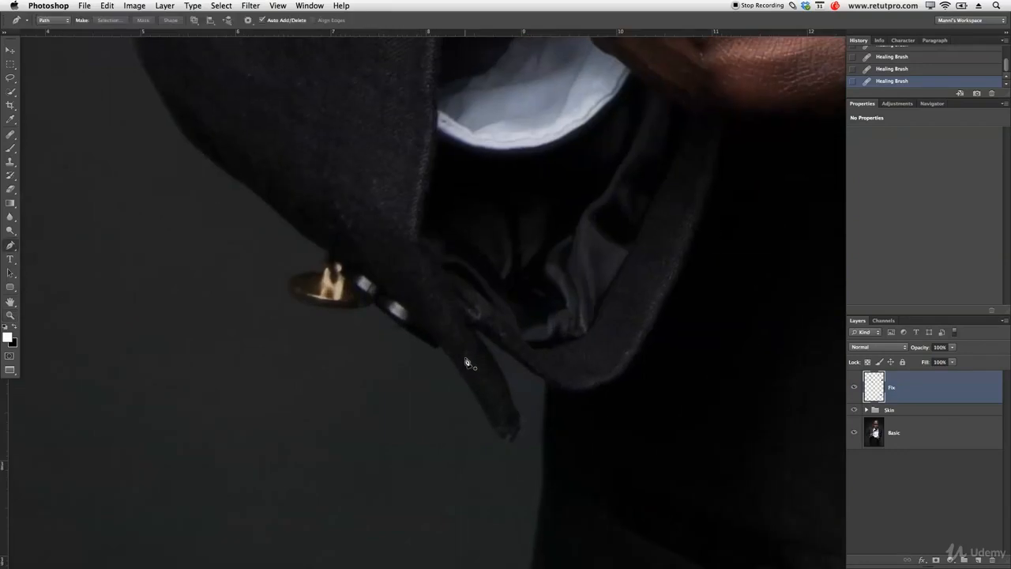
{"action": "left_click", "coordinate": [211, 266]}
{"action": "left_click", "coordinate": [242, 234]}
{"action": "left_click", "coordinate": [302, 240]}
{"action": "left_click", "coordinate": [315, 257]}
{"action": "left_click", "coordinate": [327, 264]}
{"action": "left_click", "coordinate": [344, 276]}
{"action": "left_click", "coordinate": [362, 291]}
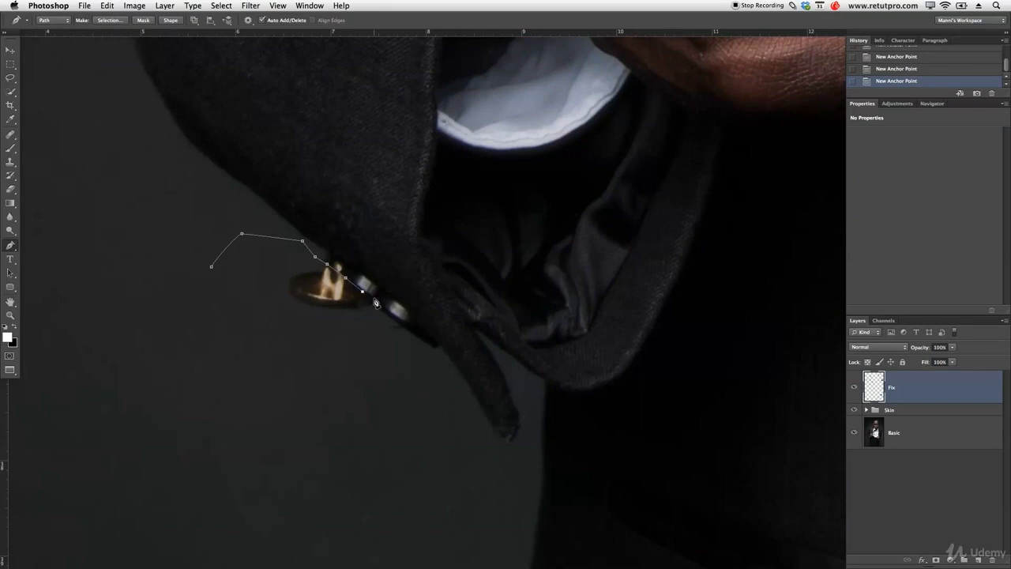
{"action": "left_click", "coordinate": [376, 325]}
{"action": "left_click", "coordinate": [368, 362]}
{"action": "left_click", "coordinate": [354, 391]}
{"action": "left_click", "coordinate": [207, 372]}
{"action": "left_click", "coordinate": [149, 305]}
{"action": "left_click", "coordinate": [129, 277]}
{"action": "left_click", "coordinate": [157, 259]}
{"action": "left_click", "coordinate": [180, 275]}
{"action": "left_click_drag", "start_coordinate": [212, 268], "coordinate": [226, 274]}
Convert the closed path around the gold cuff button into a selection.
{"action": "right_click", "coordinate": [242, 293]}
{"action": "left_click", "coordinate": [261, 340]}
{"action": "key", "text": "Return"}
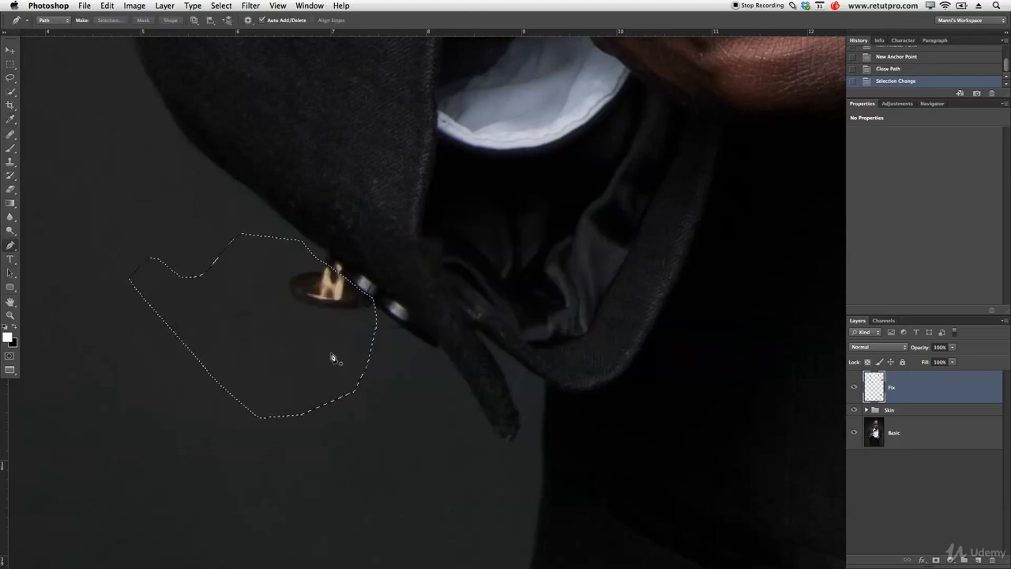
{"action": "right_click", "coordinate": [308, 324]}
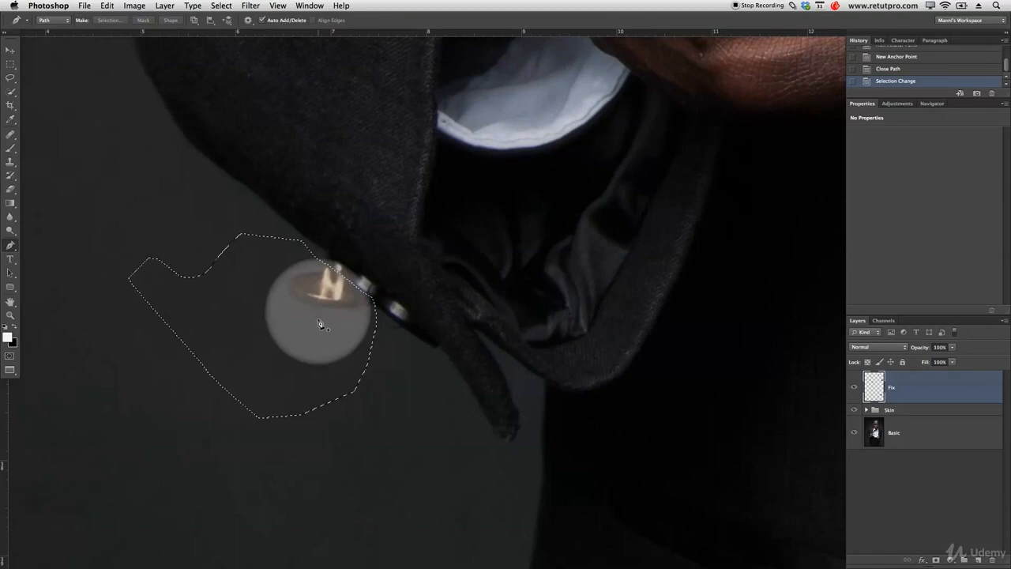
{"action": "left_click", "coordinate": [332, 369]}
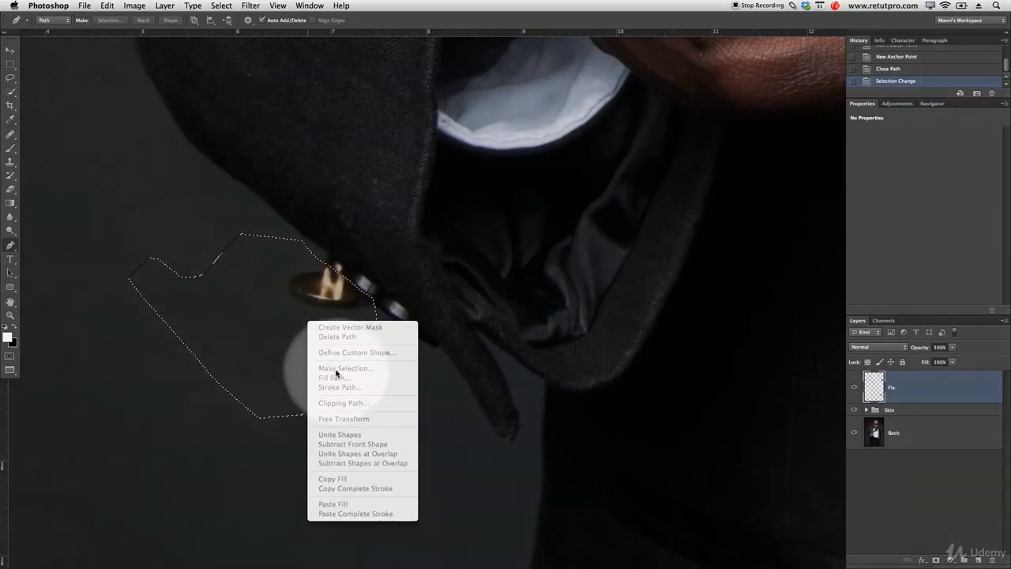
{"action": "key", "text": "Escape"}
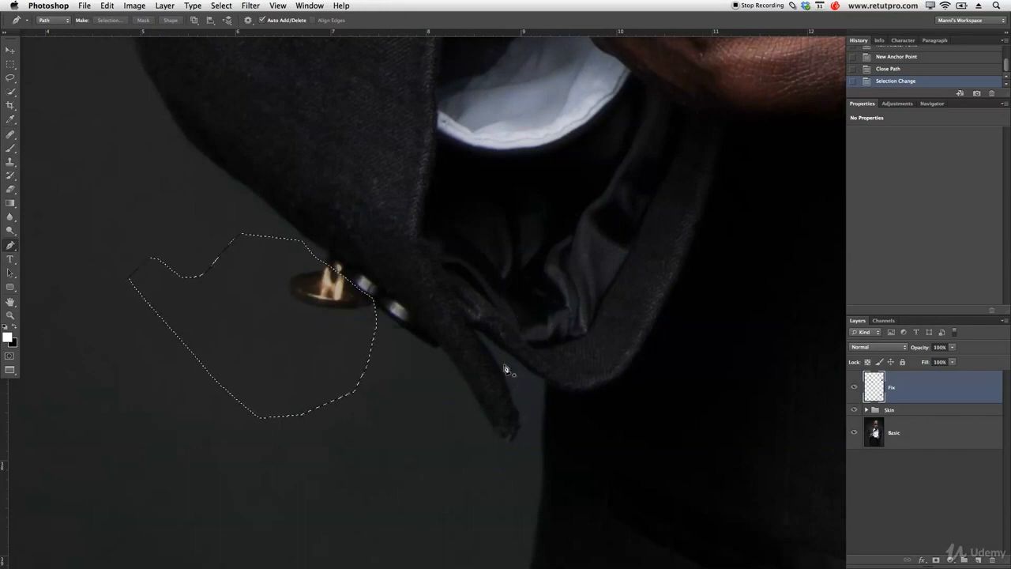
Remove the protruding gold cuff button inside the selection with the Healing Brush and Clone Stamp, sampling the background, and deselect.
{"action": "key", "text": "j"}
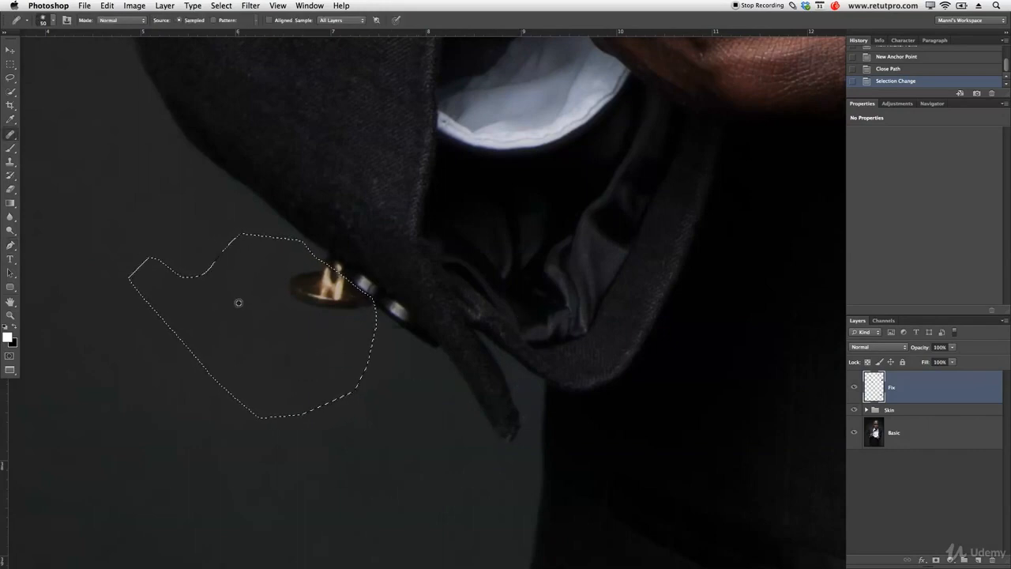
{"action": "left_click", "coordinate": [294, 284]}
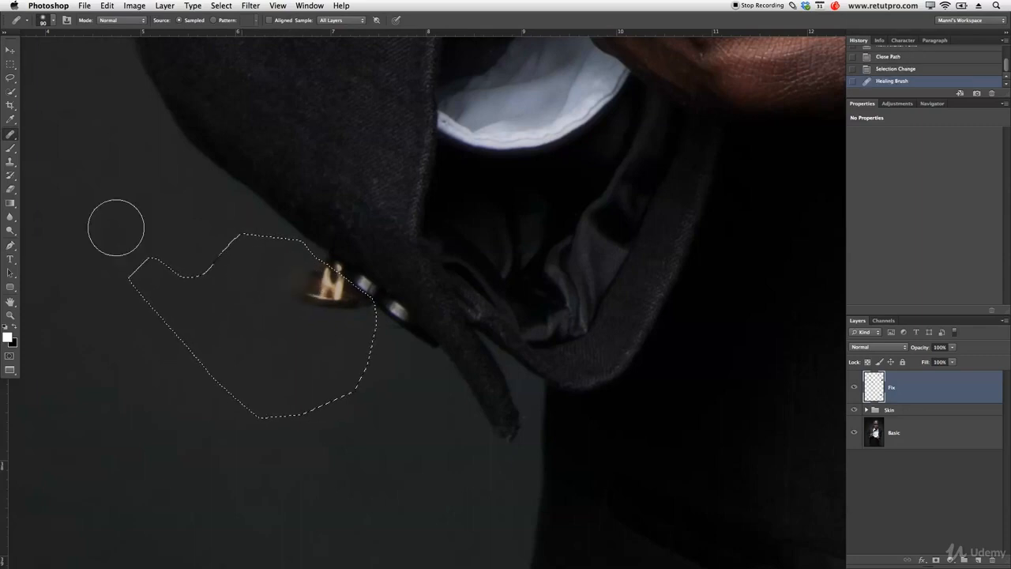
{"action": "left_click", "coordinate": [11, 162]}
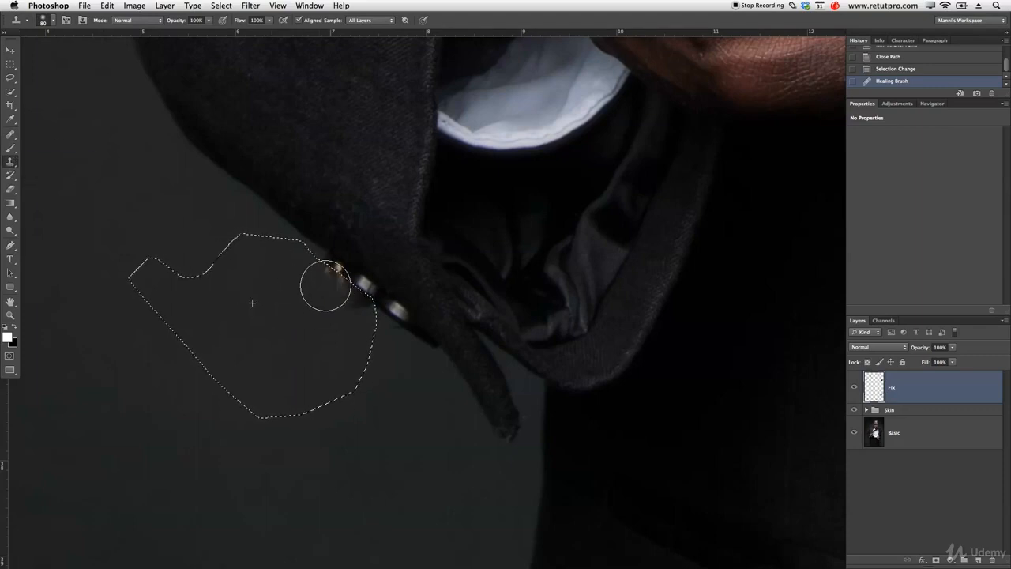
{"action": "left_click_drag", "start_coordinate": [298, 277], "coordinate": [345, 311]}
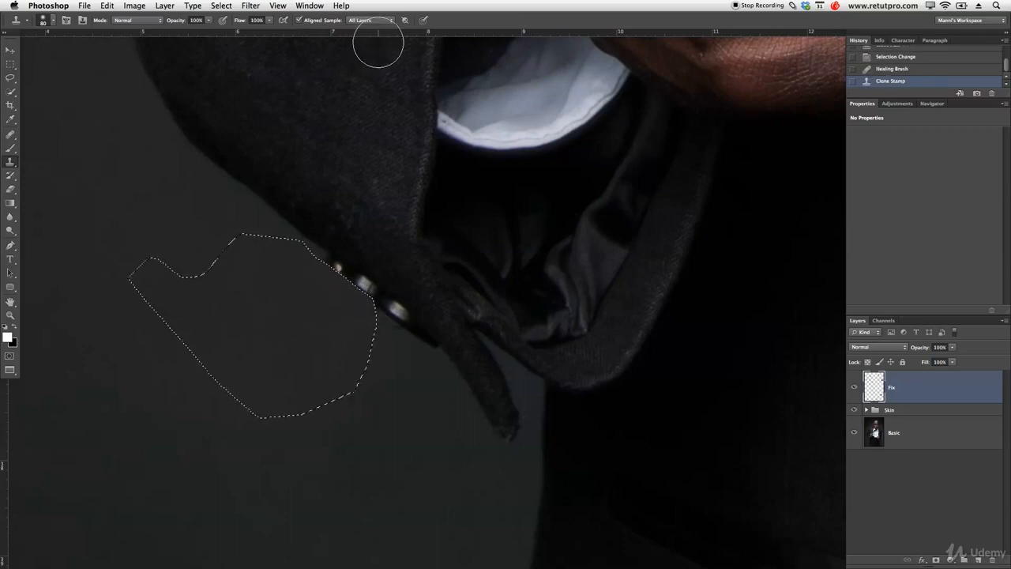
{"action": "key", "text": "super+d"}
Draw a tall elliptical marquee around the man from just above his head to his lower trousers and centre it on him.
{"action": "key", "text": "super+space"}
{"action": "left_click_drag", "start_coordinate": [453, 328], "coordinate": [352, 325]}
{"action": "left_click_drag", "start_coordinate": [464, 287], "coordinate": [436, 374]}
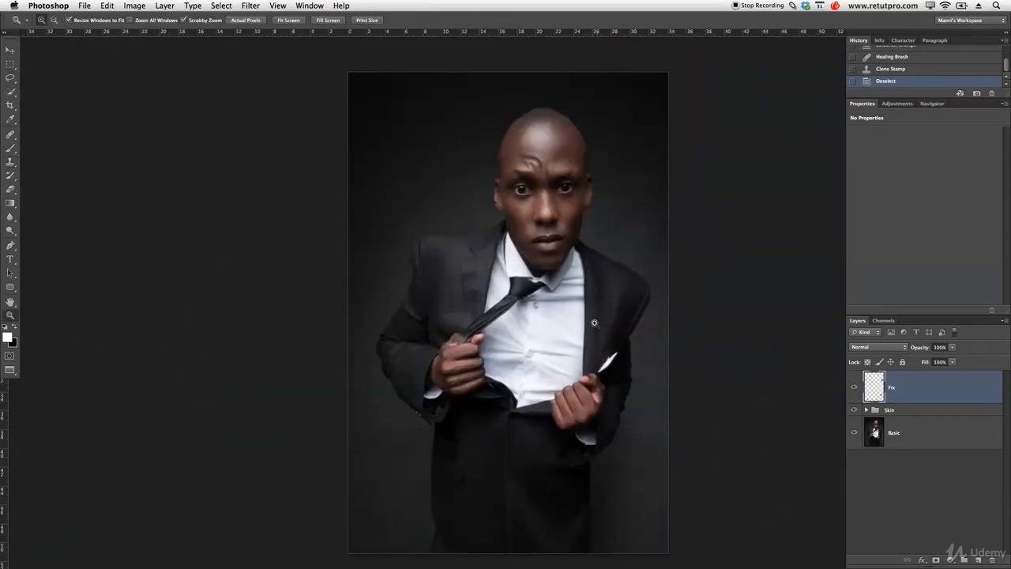
{"action": "left_click_drag", "start_coordinate": [535, 353], "coordinate": [518, 347]}
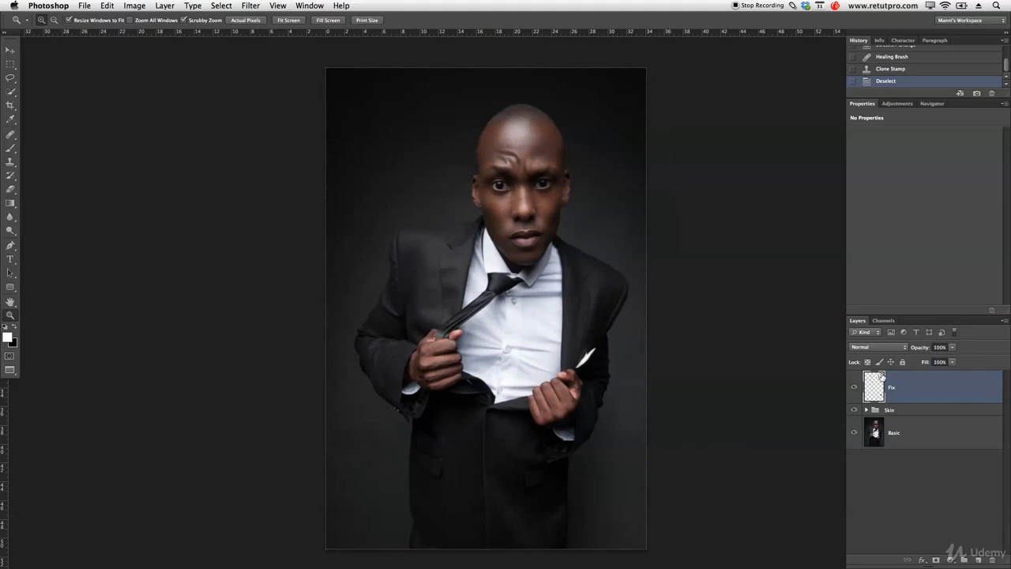
{"action": "left_click", "coordinate": [9, 65]}
{"action": "left_click", "coordinate": [38, 72]}
{"action": "left_click", "coordinate": [8, 67]}
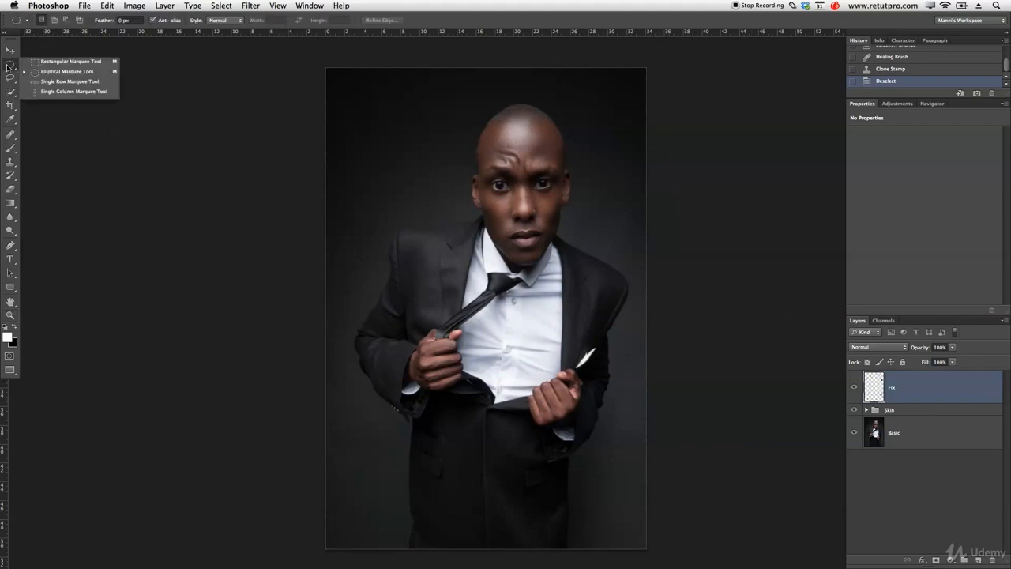
{"action": "left_click", "coordinate": [33, 73]}
{"action": "left_click_drag", "start_coordinate": [376, 111], "coordinate": [608, 528]}
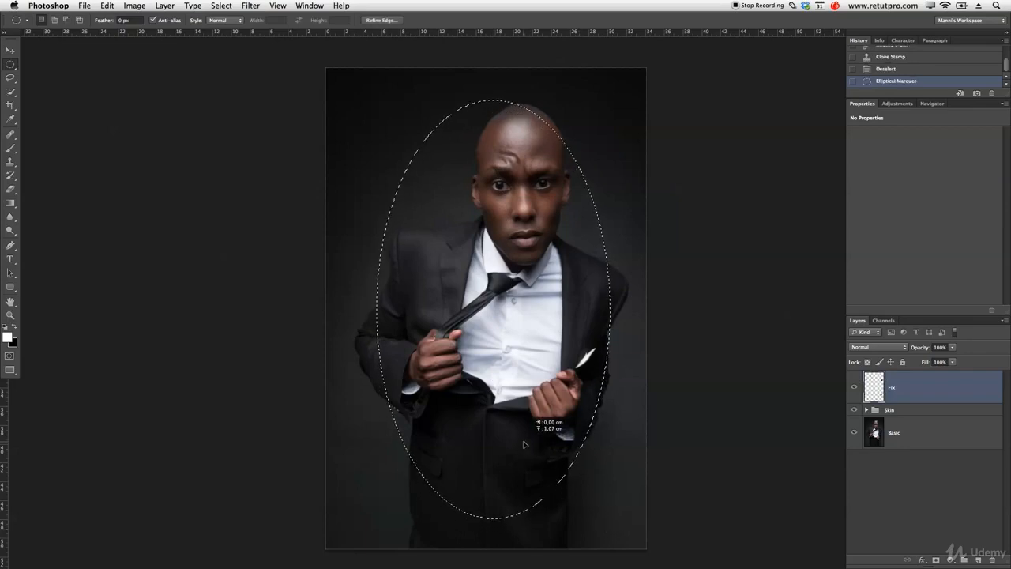
{"action": "left_click_drag", "start_coordinate": [525, 444], "coordinate": [524, 443]}
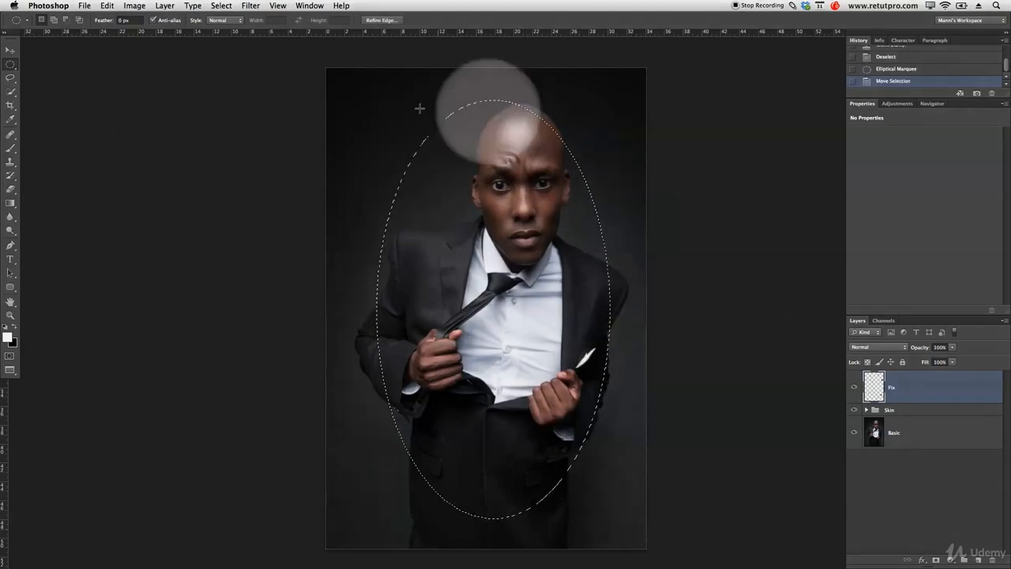
{"action": "left_click_drag", "start_coordinate": [562, 288], "coordinate": [561, 289]}
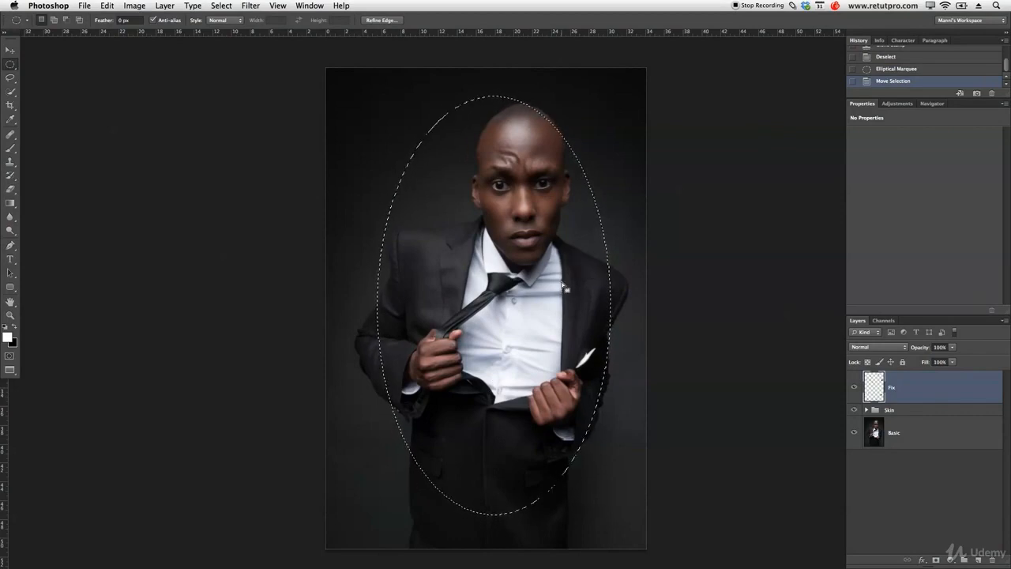
Feather the elliptical selection around the man with a 250-pixel radius, and apply the feather a second time.
{"action": "left_click", "coordinate": [192, 4]}
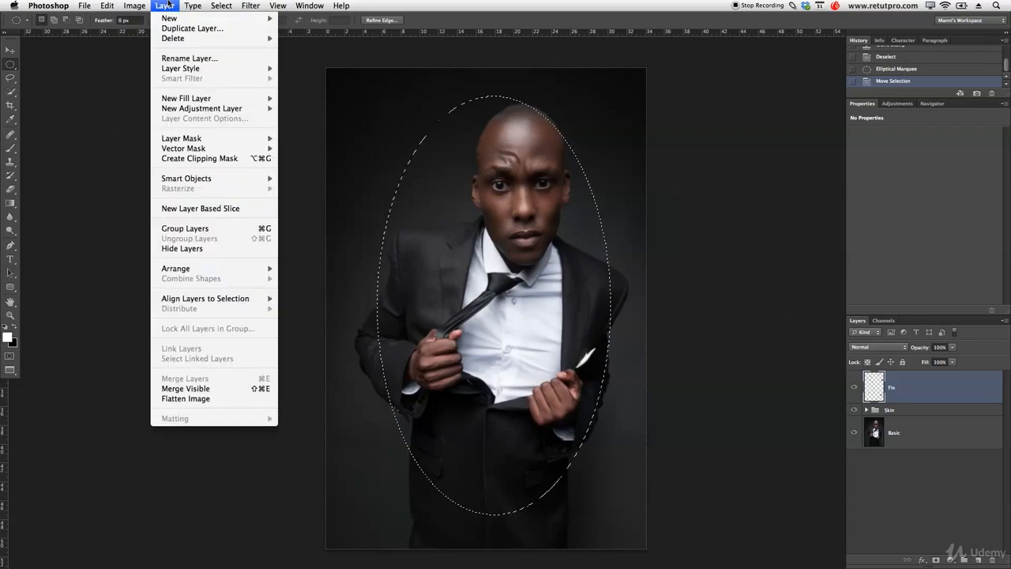
{"action": "mouse_move", "coordinate": [225, 4]}
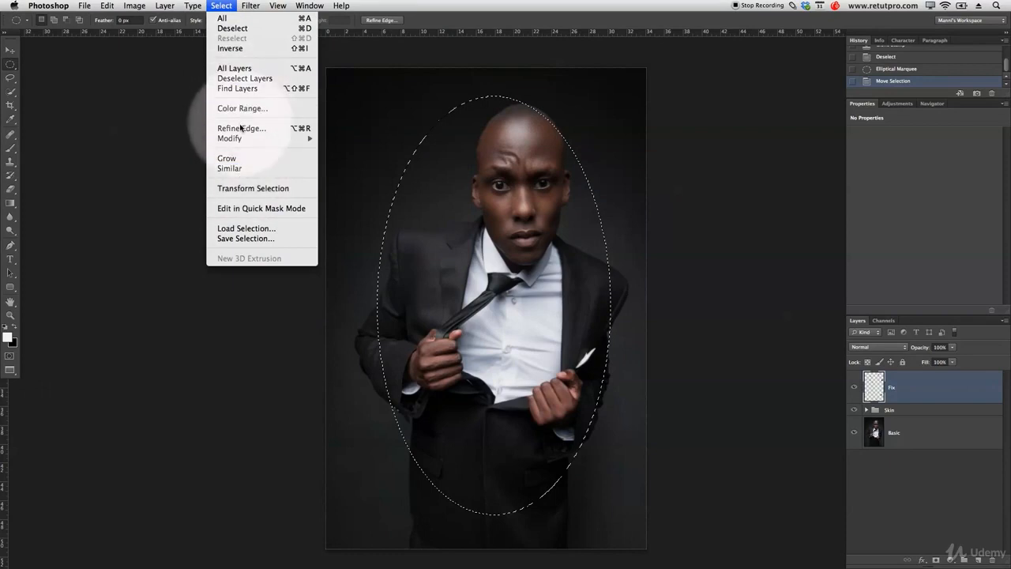
{"action": "mouse_move", "coordinate": [237, 138]}
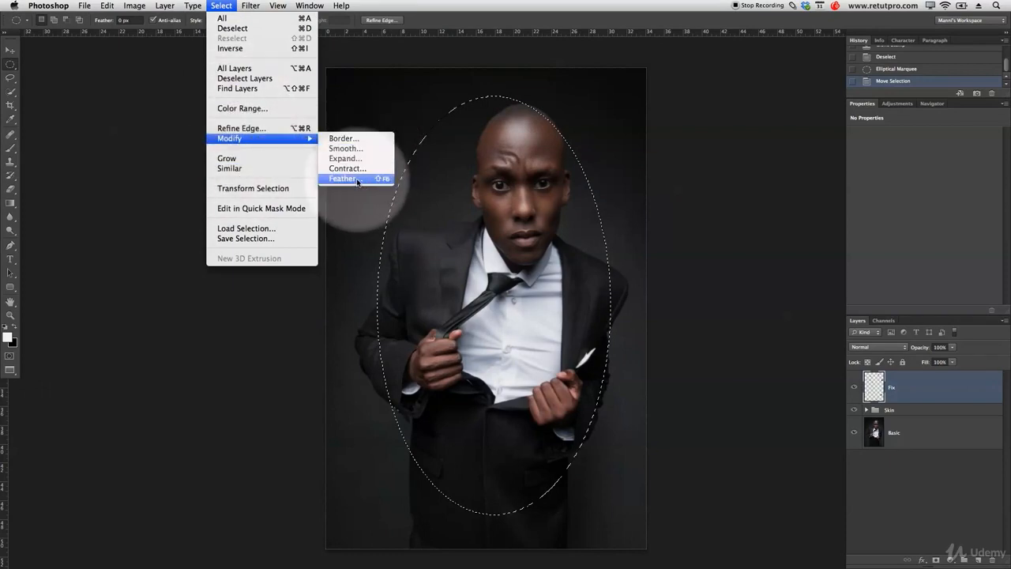
{"action": "left_click", "coordinate": [357, 179]}
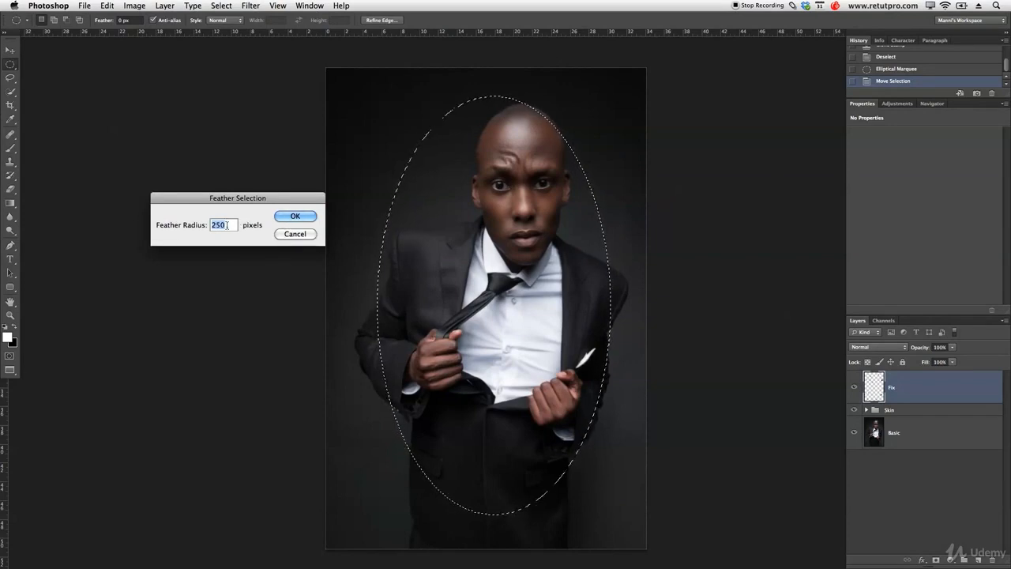
{"action": "left_click", "coordinate": [282, 217]}
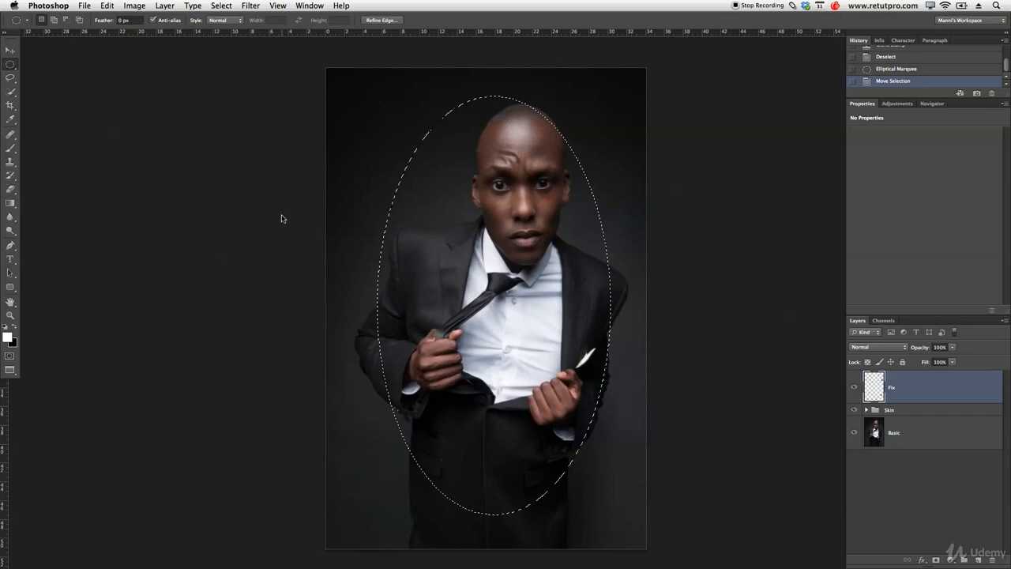
{"action": "left_click", "coordinate": [164, 5]}
{"action": "mouse_move", "coordinate": [215, 5]}
{"action": "mouse_move", "coordinate": [237, 138]}
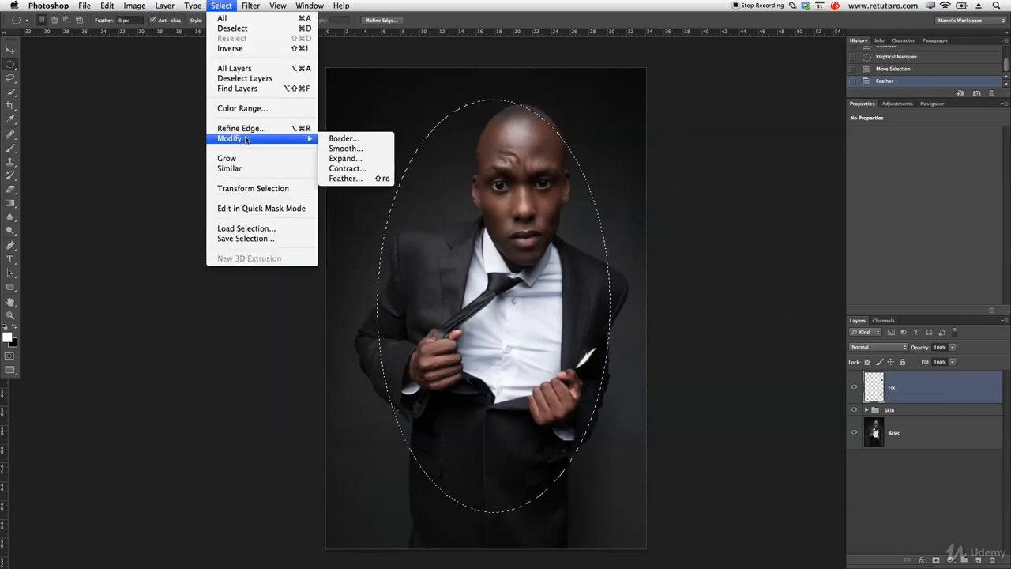
{"action": "left_click", "coordinate": [345, 180]}
{"action": "left_click", "coordinate": [297, 216]}
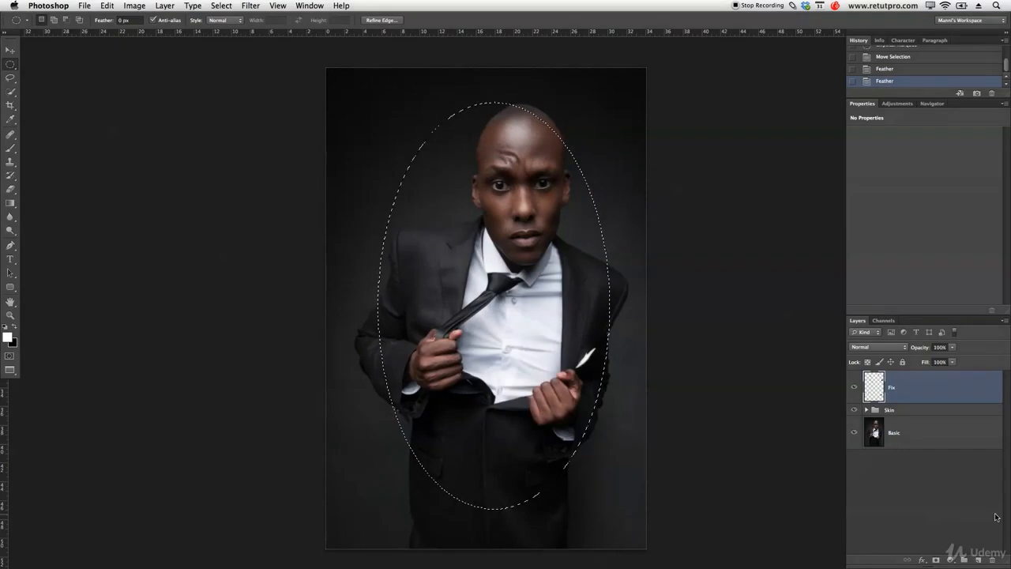
Add a Curves adjustment layer masked by the feathered ellipse and darken it with a curve point at input 75, output 49.
{"action": "left_click", "coordinate": [895, 106]}
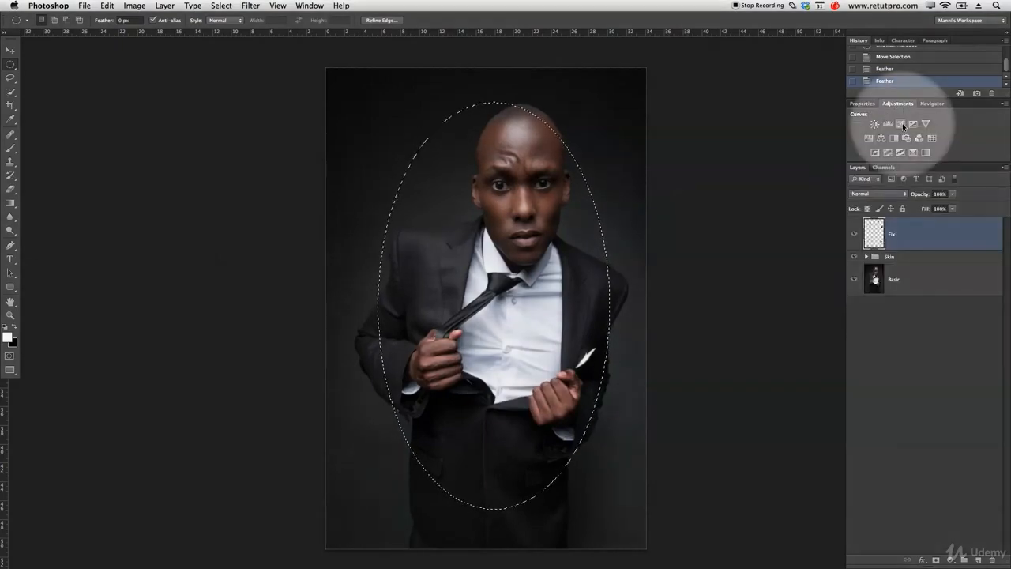
{"action": "left_click", "coordinate": [901, 125]}
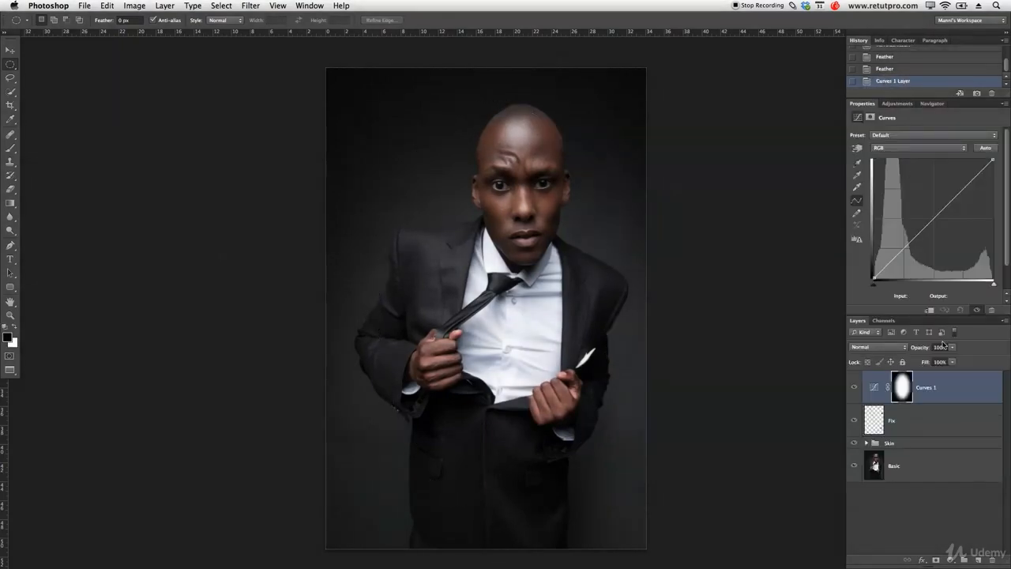
{"action": "left_click", "coordinate": [902, 387]}
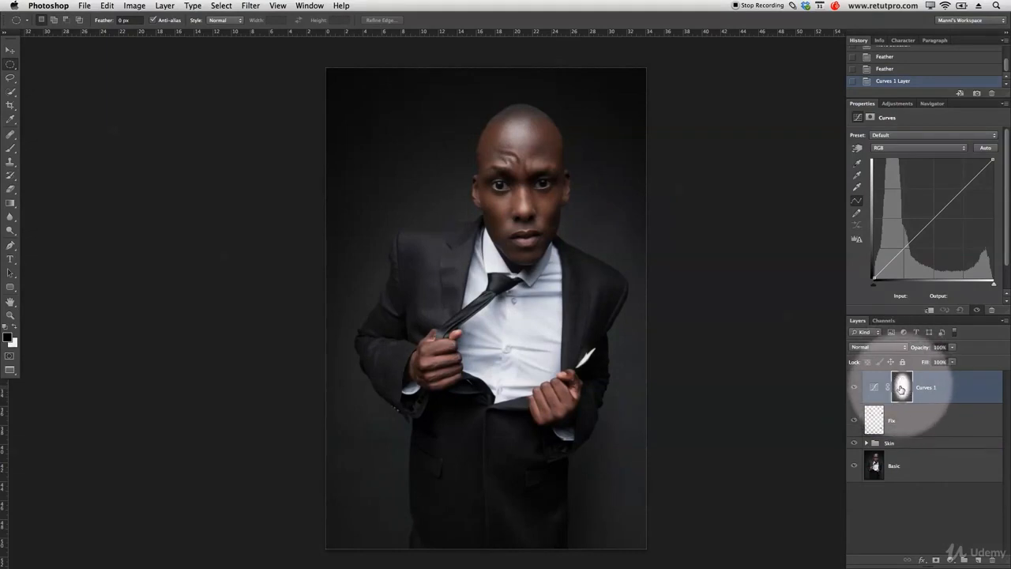
{"action": "left_click", "coordinate": [897, 250]}
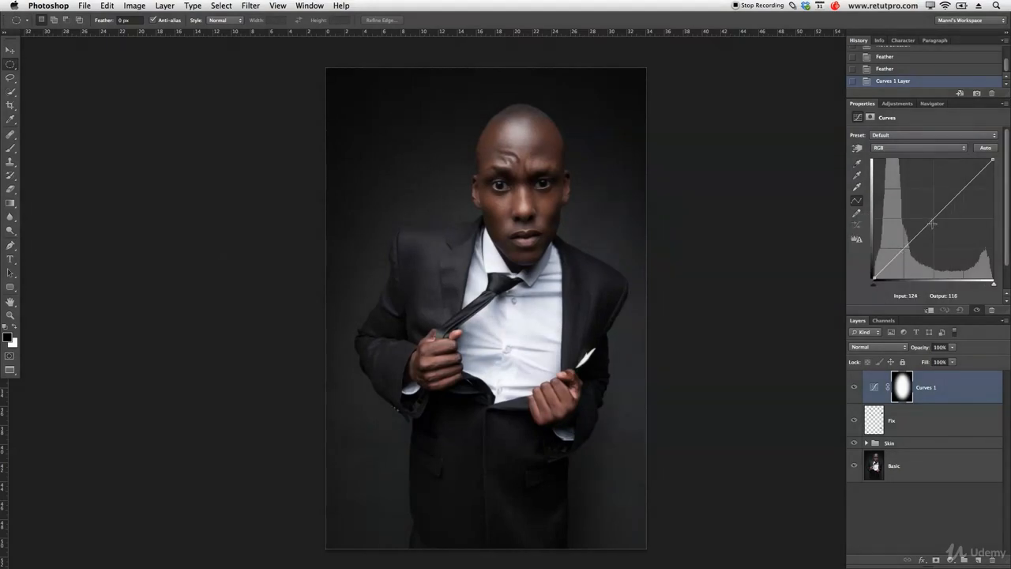
{"action": "left_click_drag", "start_coordinate": [906, 245], "coordinate": [909, 255]}
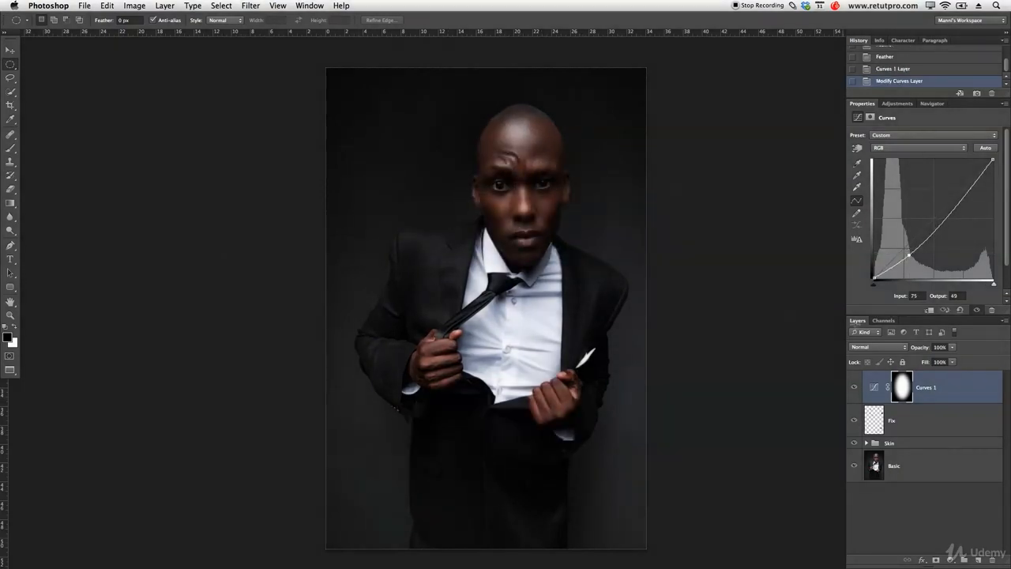
Invert the Curves mask to darken the surroundings instead of the man, and move the curve point to input 57, output 38.
{"action": "left_click", "coordinate": [913, 385]}
{"action": "key", "text": "ctrl+i"}
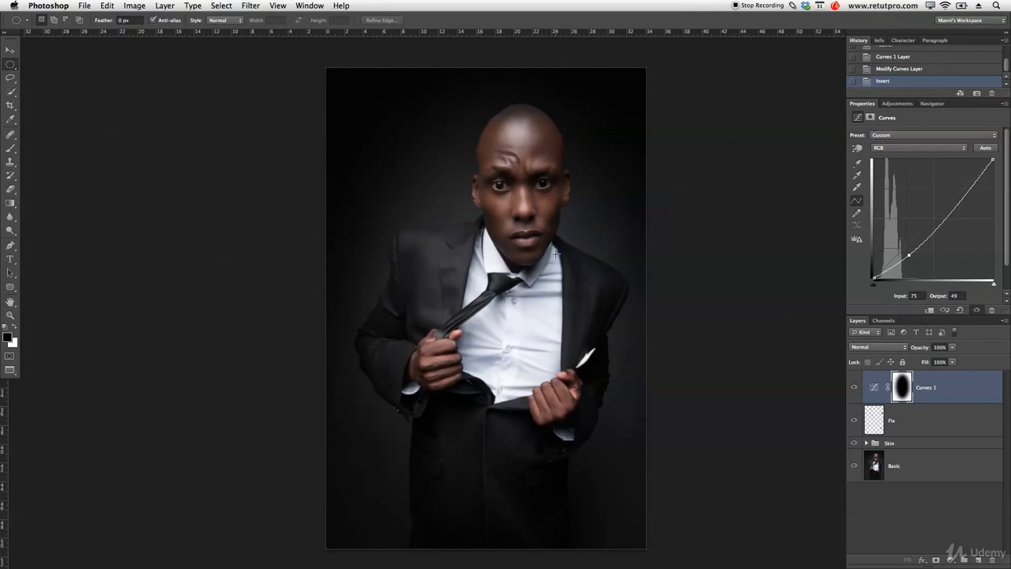
{"action": "left_click_drag", "start_coordinate": [908, 254], "coordinate": [899, 260]}
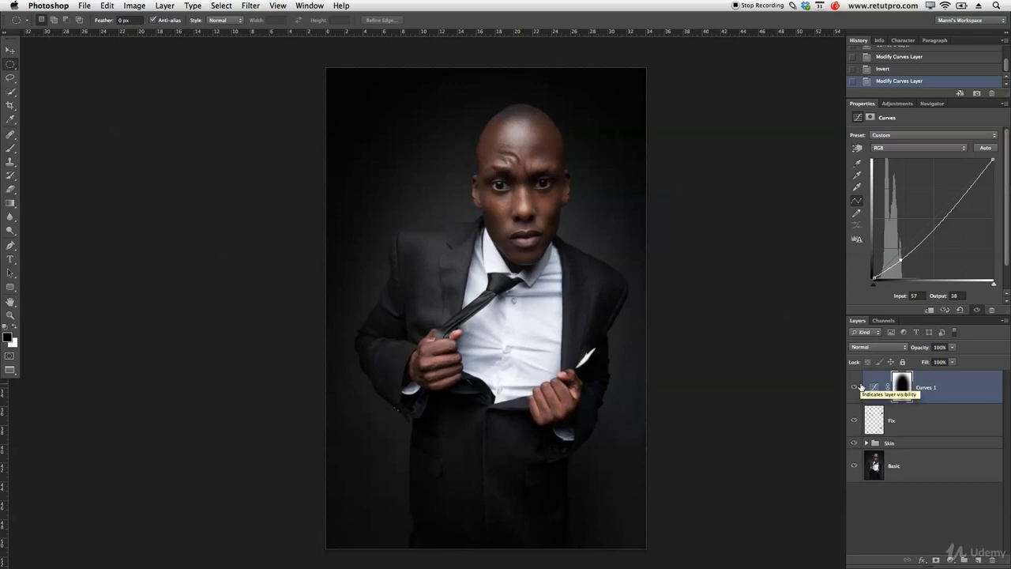
{"action": "left_click", "coordinate": [854, 388]}
{"action": "left_click", "coordinate": [853, 387]}
{"action": "left_click", "coordinate": [451, 184]}
Add 20% uniform noise to the Curves mask and inspect the background gradient up close.
{"action": "key", "text": "z"}
{"action": "left_click_drag", "start_coordinate": [443, 189], "coordinate": [511, 192]}
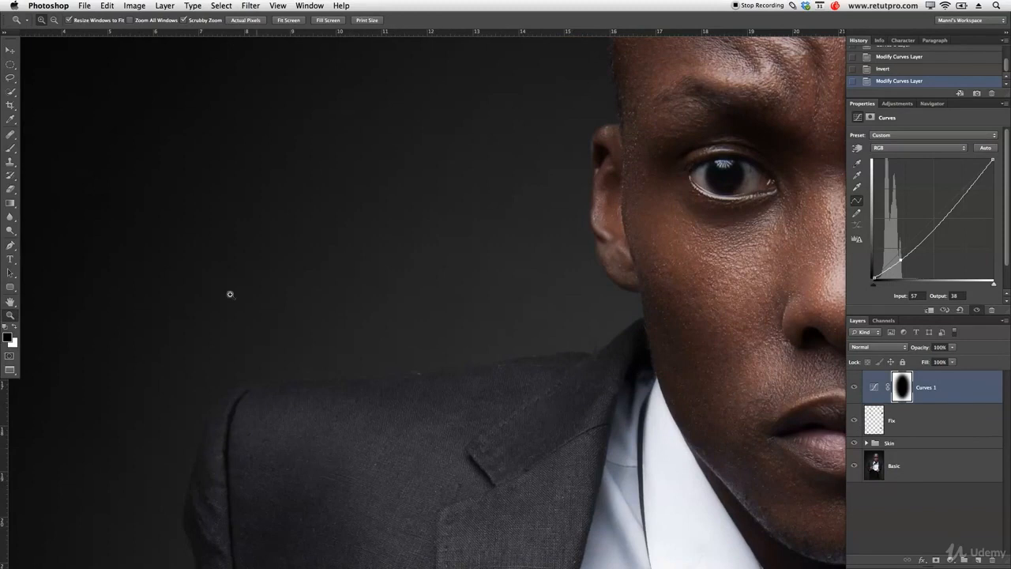
{"action": "left_click_drag", "start_coordinate": [363, 287], "coordinate": [346, 289]}
{"action": "left_click", "coordinate": [490, 277], "text": "alt"}
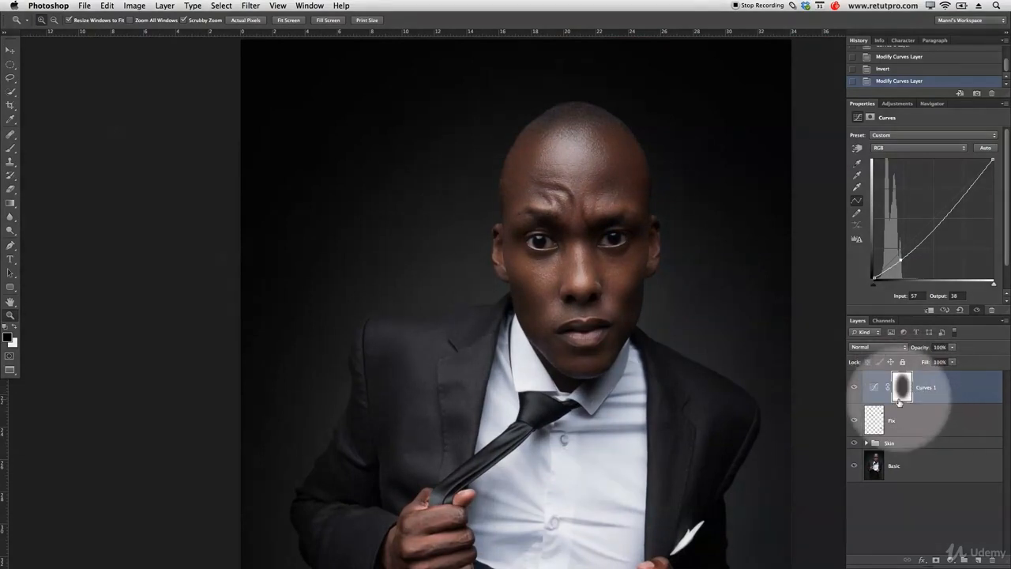
{"action": "left_click", "coordinate": [253, 6]}
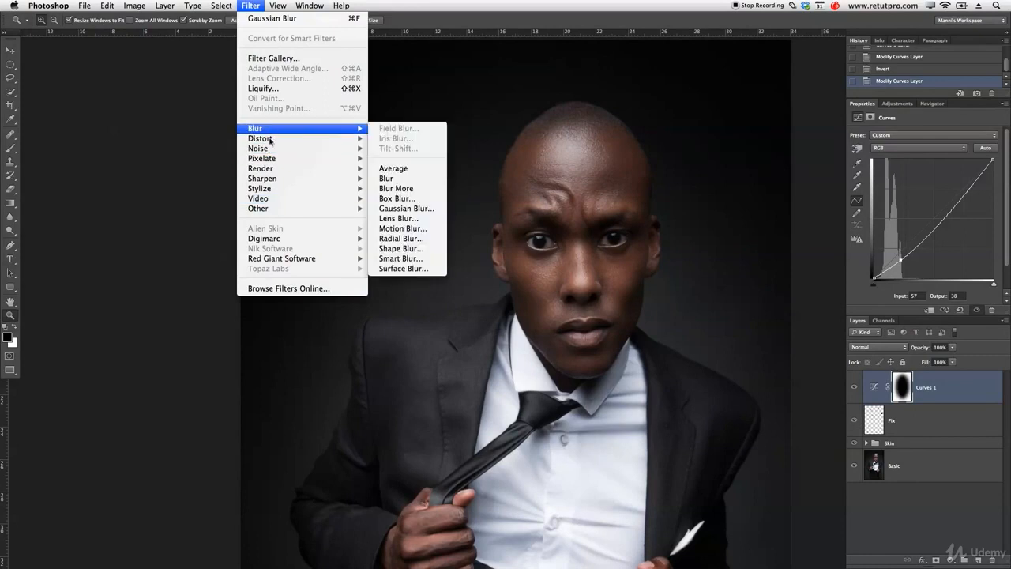
{"action": "mouse_move", "coordinate": [338, 146]}
{"action": "left_click", "coordinate": [392, 148]}
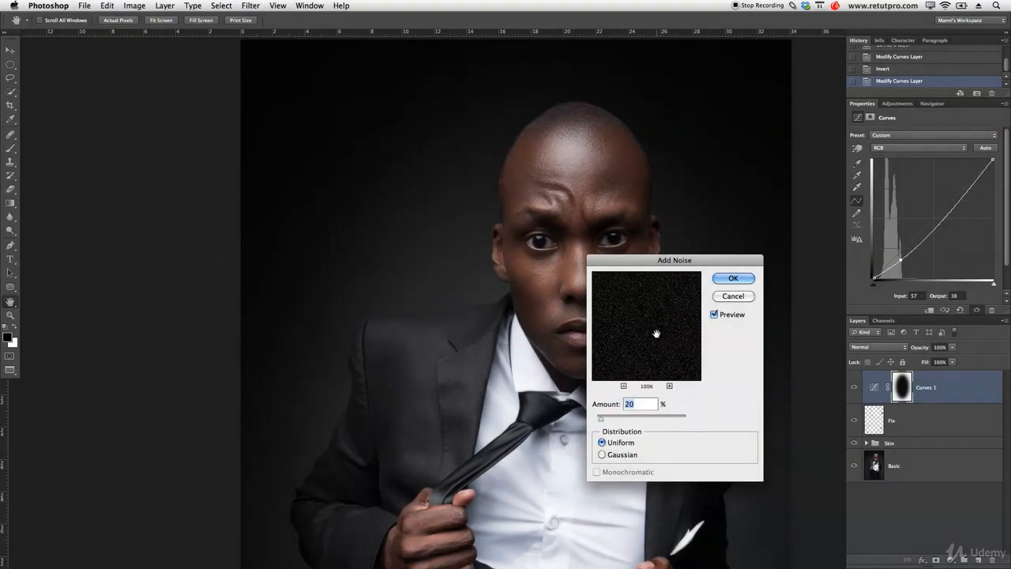
{"action": "left_click", "coordinate": [732, 278]}
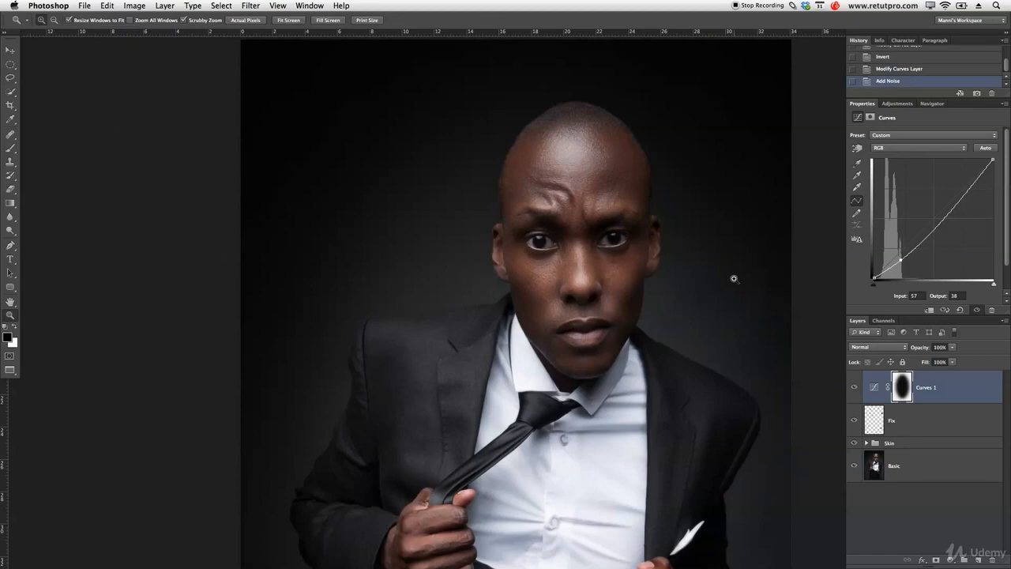
{"action": "left_click", "coordinate": [907, 392]}
{"action": "left_click_drag", "start_coordinate": [428, 174], "coordinate": [495, 122]}
{"action": "mouse_move", "coordinate": [439, 217]}
{"action": "left_mouse_down"}
{"action": "mouse_move", "coordinate": [455, 219]}
{"action": "mouse_move", "coordinate": [437, 218]}
{"action": "left_mouse_up"}
{"action": "left_click_drag", "start_coordinate": [526, 256], "coordinate": [504, 252]}
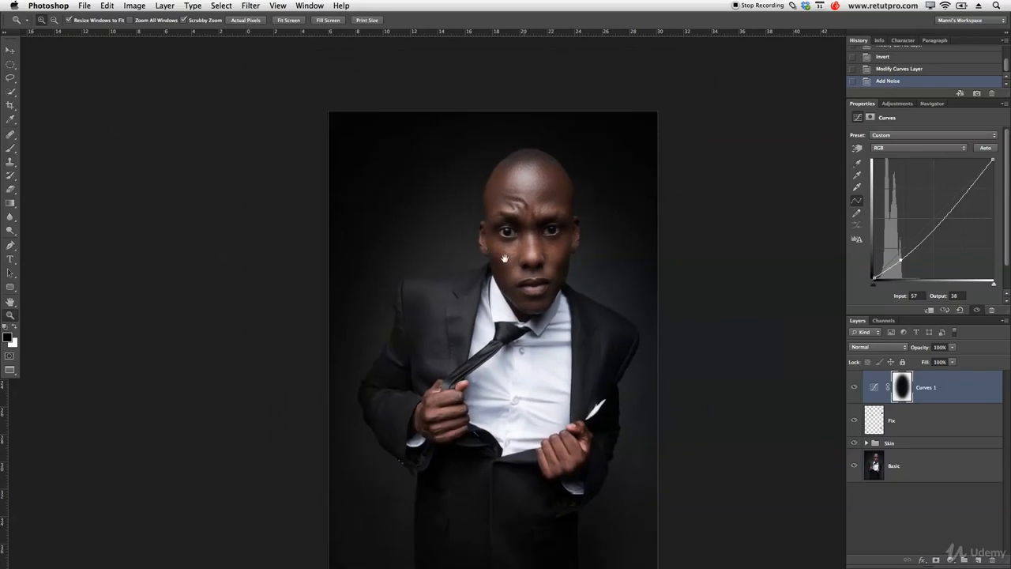
{"action": "left_click_drag", "start_coordinate": [535, 301], "coordinate": [523, 280]}
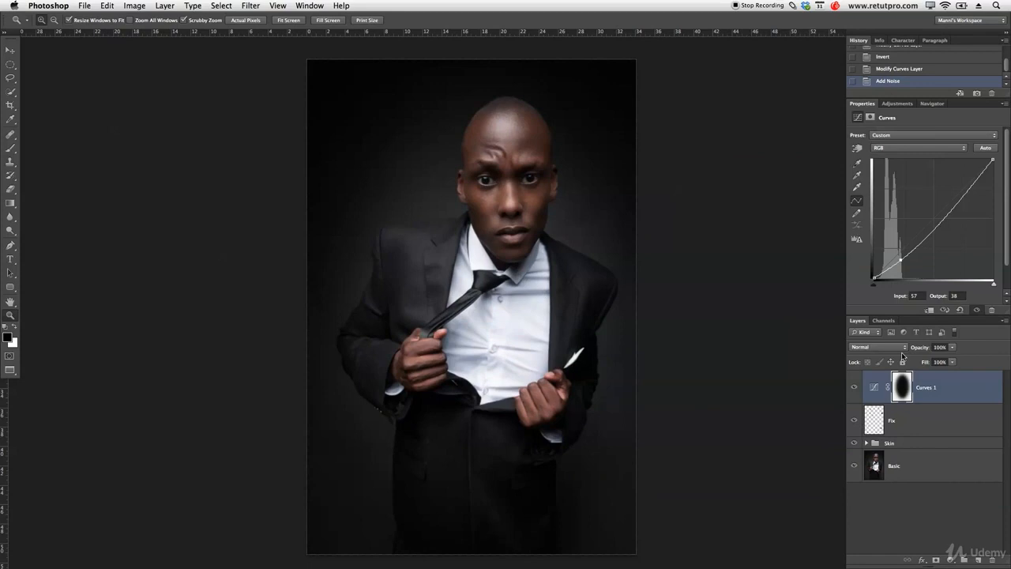
Add a Hue/Saturation adjustment layer and reduce the saturation of the Reds to -11.
{"action": "left_click", "coordinate": [898, 103]}
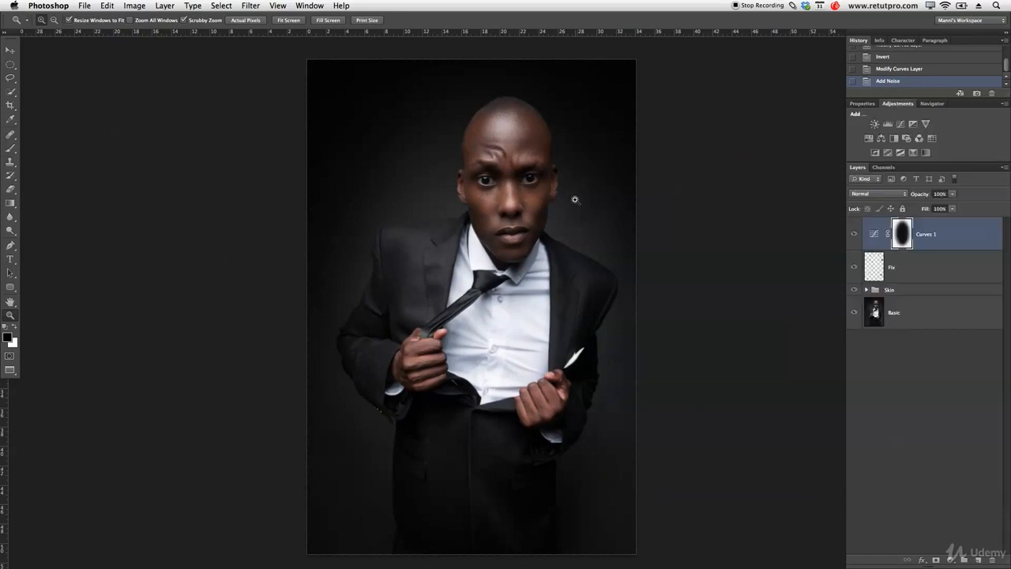
{"action": "left_click", "coordinate": [872, 138]}
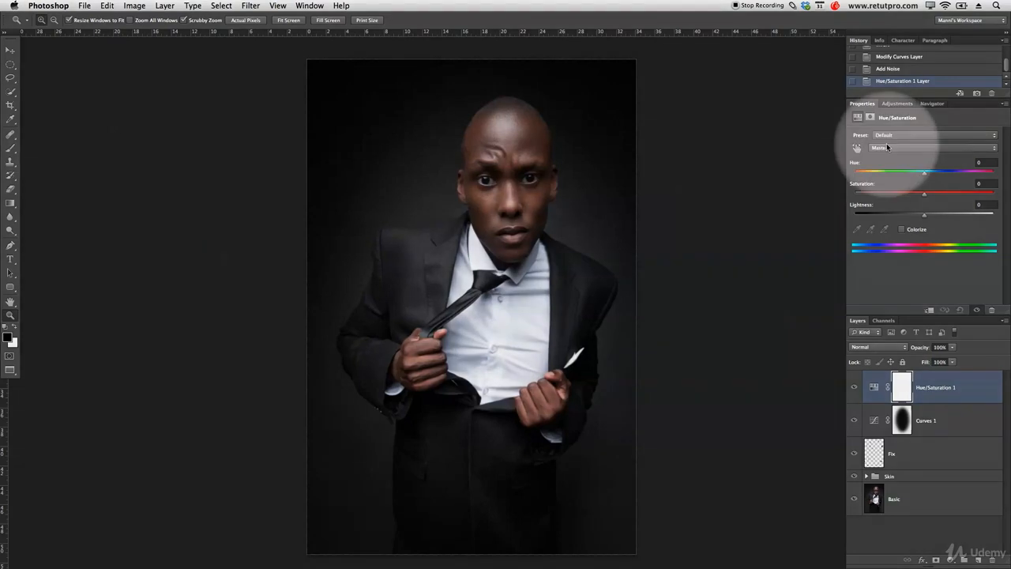
{"action": "left_click", "coordinate": [889, 148]}
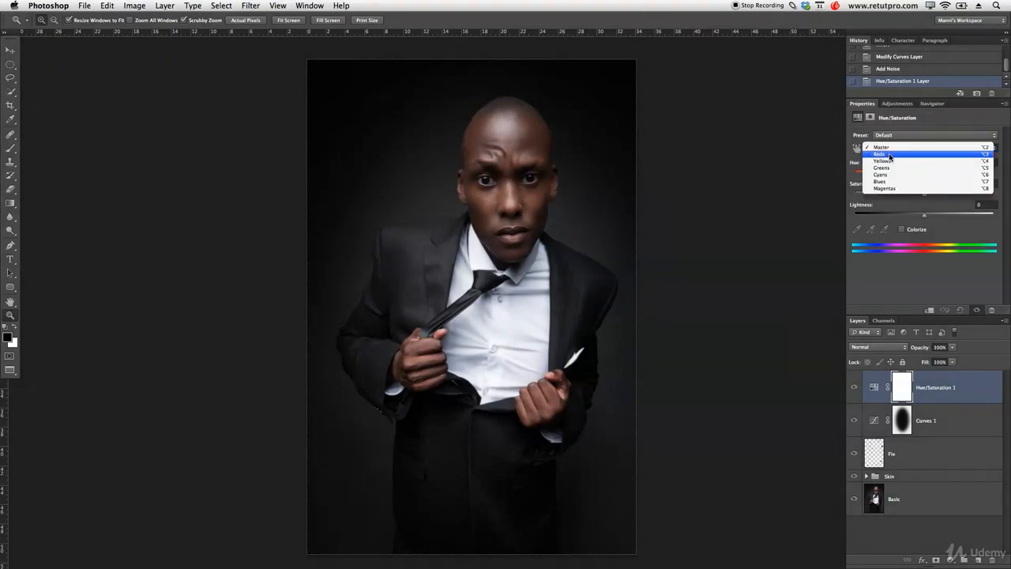
{"action": "left_click", "coordinate": [891, 157]}
{"action": "left_click_drag", "start_coordinate": [925, 198], "coordinate": [917, 198]}
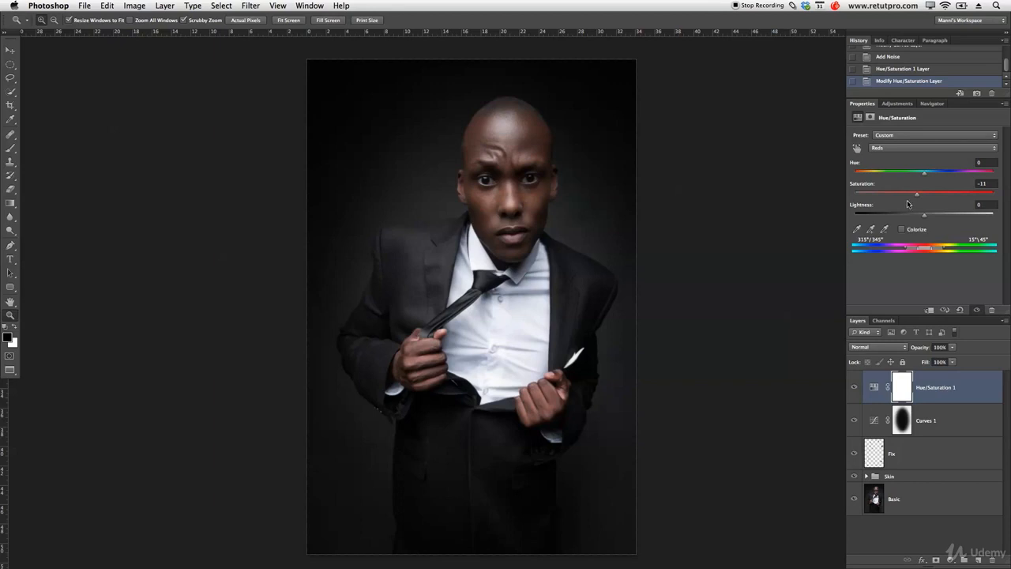
Add a Selective Color adjustment layer, try shifting cyan in the Neutrals, and reset it to 0.
{"action": "left_click", "coordinate": [898, 103]}
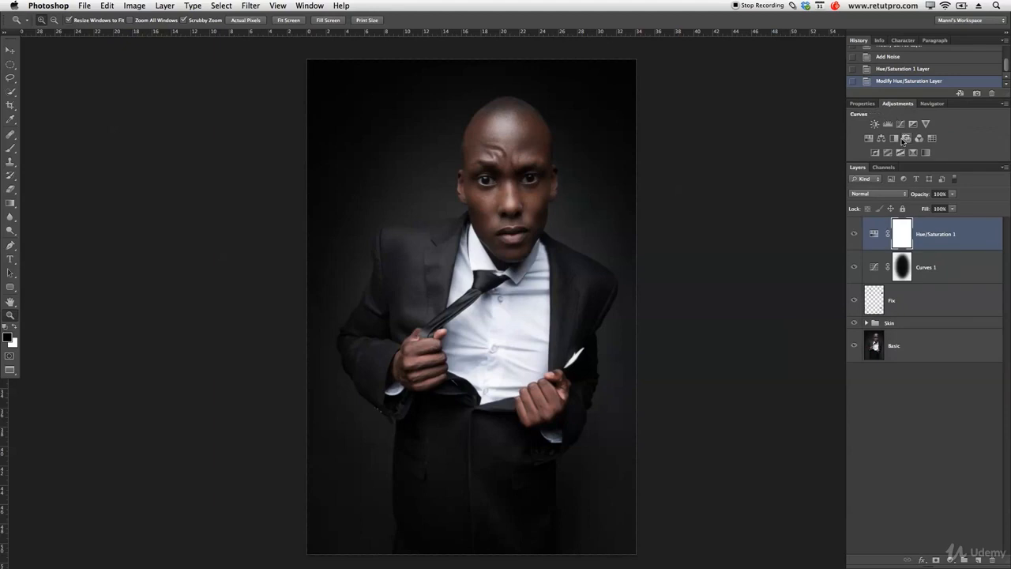
{"action": "left_click", "coordinate": [914, 153]}
{"action": "left_click", "coordinate": [914, 148]}
{"action": "left_click", "coordinate": [914, 138]}
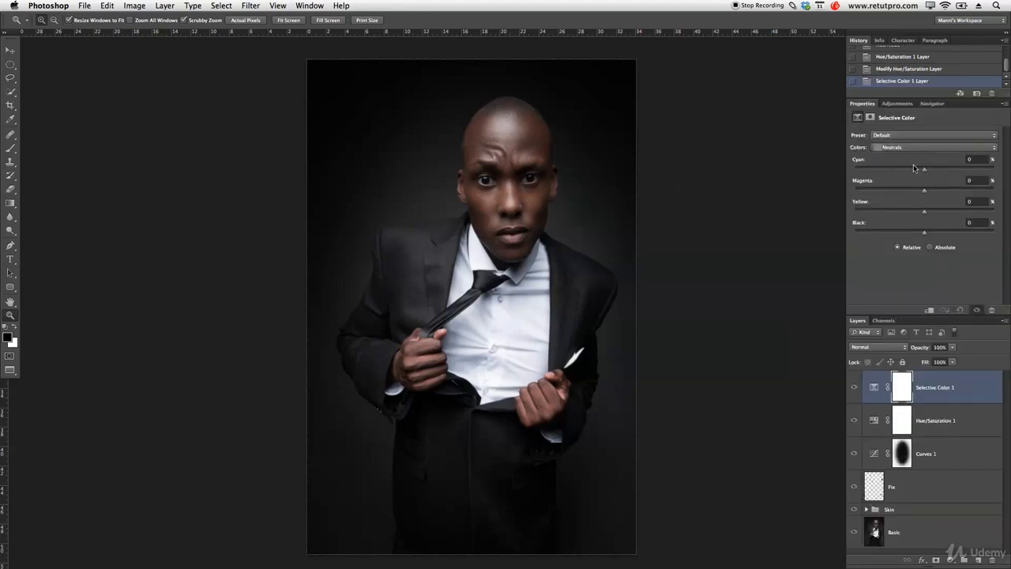
{"action": "left_click", "coordinate": [925, 171]}
{"action": "left_click_drag", "start_coordinate": [921, 171], "coordinate": [949, 159]}
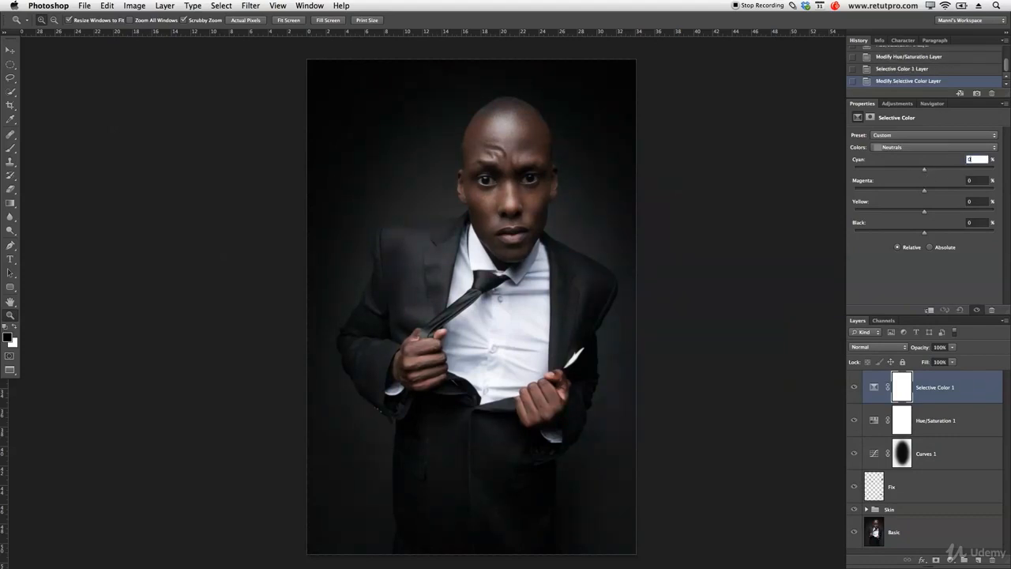
Tint the Blacks in the Selective Color layer with cyan +1% and yellow -1%, and raise their black slightly.
{"action": "left_click", "coordinate": [944, 149]}
{"action": "left_click", "coordinate": [937, 161]}
{"action": "left_click_drag", "start_coordinate": [925, 170], "coordinate": [925, 172]}
{"action": "left_click_drag", "start_coordinate": [924, 189], "coordinate": [926, 195]}
{"action": "left_click_drag", "start_coordinate": [926, 214], "coordinate": [920, 214]}
{"action": "left_click_drag", "start_coordinate": [923, 214], "coordinate": [925, 214]}
{"action": "left_click", "coordinate": [856, 388]}
{"action": "left_click", "coordinate": [855, 388]}
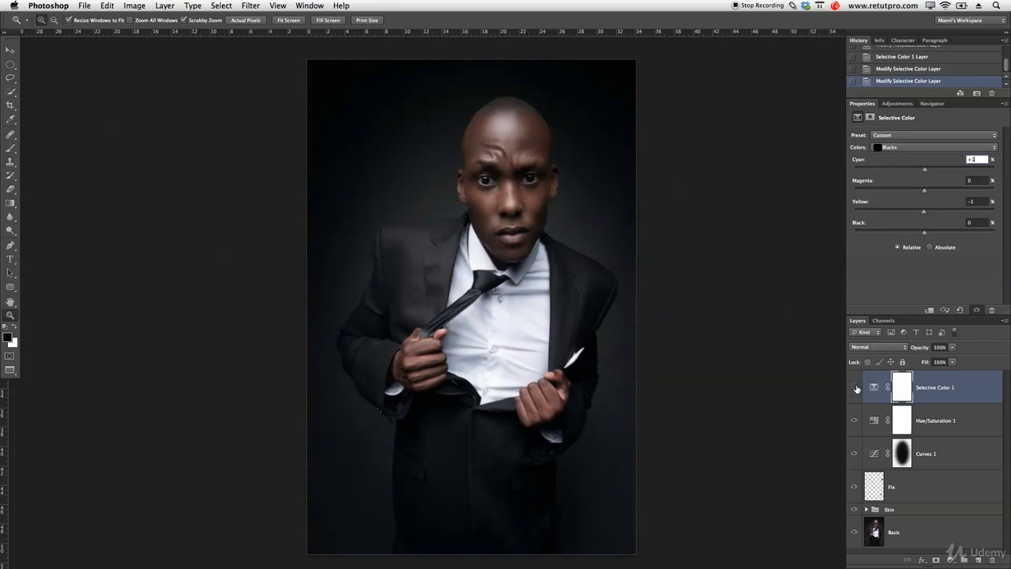
{"action": "left_click_drag", "start_coordinate": [925, 233], "coordinate": [924, 235]}
{"action": "left_click", "coordinate": [972, 221]}
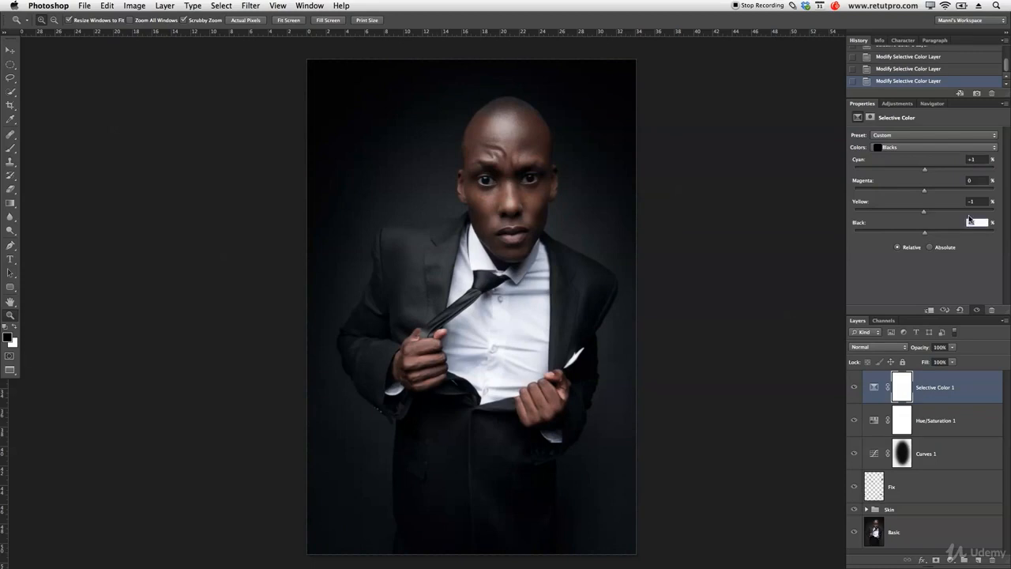
Set the Selective Color Neutrals to yellow 0% and black -2%, raise their cyan slightly, and compare the layer on and off.
{"action": "left_click", "coordinate": [927, 148]}
{"action": "left_click", "coordinate": [932, 138]}
{"action": "left_click_drag", "start_coordinate": [928, 235], "coordinate": [923, 235]}
{"action": "left_click_drag", "start_coordinate": [925, 211], "coordinate": [923, 211]}
{"action": "key", "text": "shift+Tab"}
{"action": "type", "text": "0"}
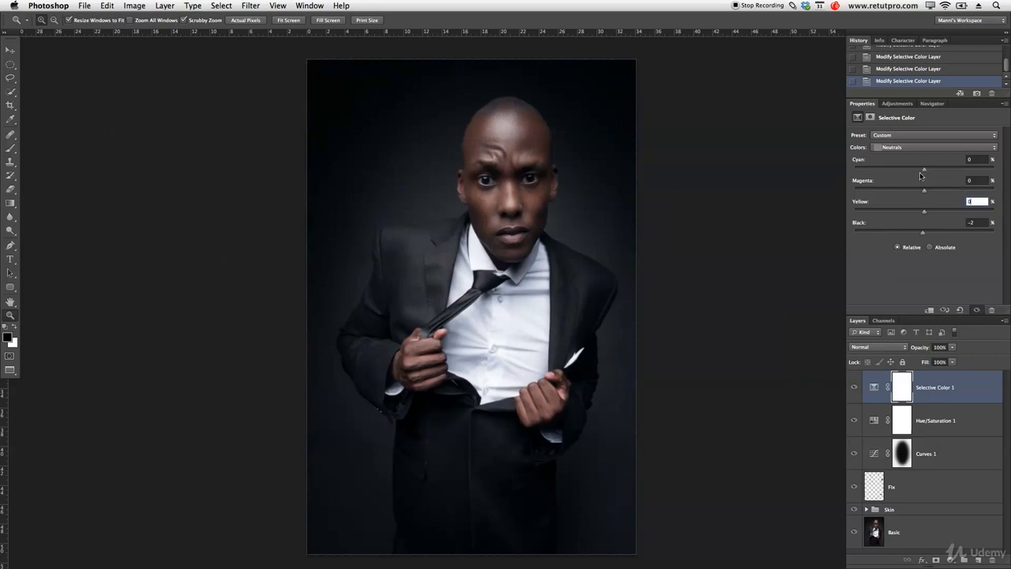
{"action": "left_click_drag", "start_coordinate": [923, 168], "coordinate": [926, 167]}
{"action": "left_click_drag", "start_coordinate": [927, 172], "coordinate": [925, 172]}
{"action": "left_click", "coordinate": [853, 389]}
{"action": "left_click", "coordinate": [853, 391]}
Add a second Curves layer that raises the highlights slightly and lifts the black point to output 1, and compare it on and off.
{"action": "left_click", "coordinate": [898, 103]}
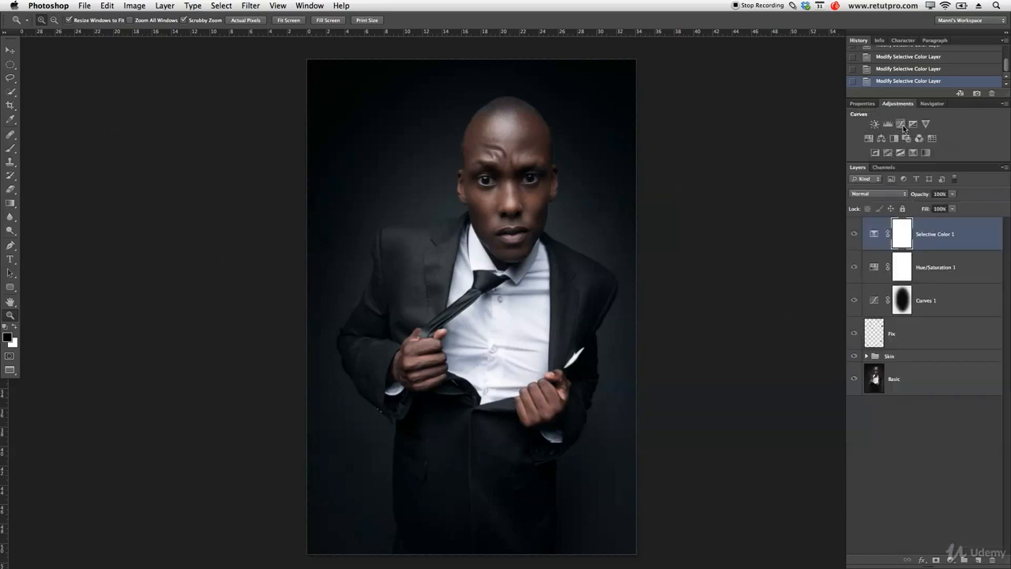
{"action": "left_click", "coordinate": [901, 125]}
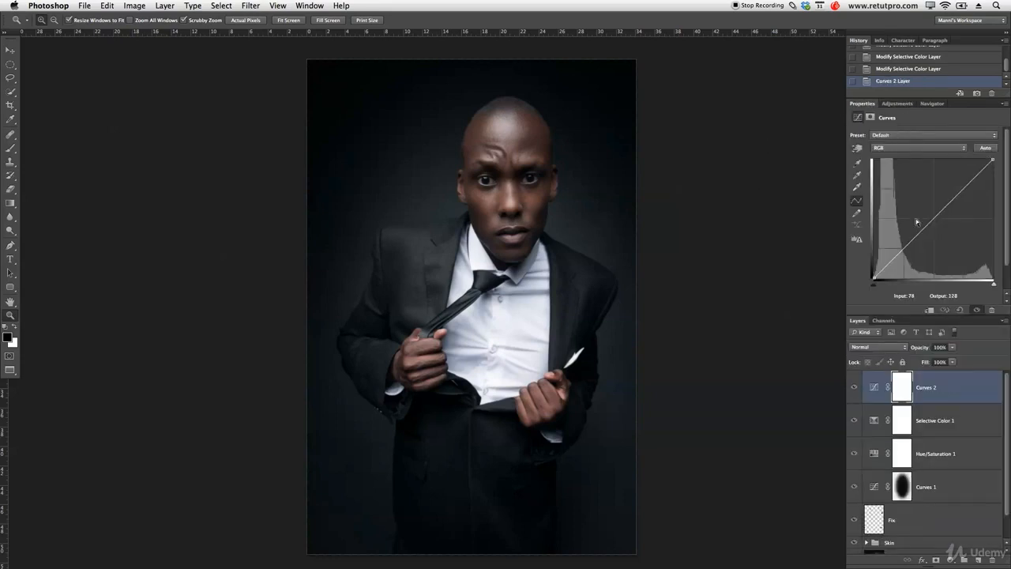
{"action": "left_click_drag", "start_coordinate": [972, 182], "coordinate": [968, 180]}
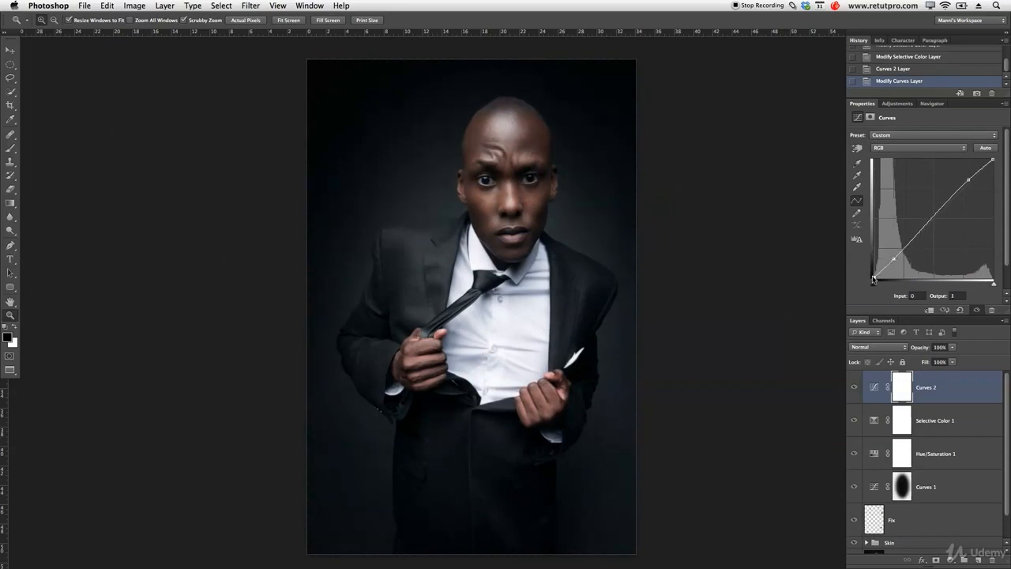
{"action": "left_click", "coordinate": [854, 386]}
{"action": "left_click", "coordinate": [854, 387]}
{"action": "left_click", "coordinate": [854, 387]}
{"action": "left_click", "coordinate": [854, 387]}
{"action": "left_click", "coordinate": [945, 310]}
{"action": "left_click", "coordinate": [898, 105]}
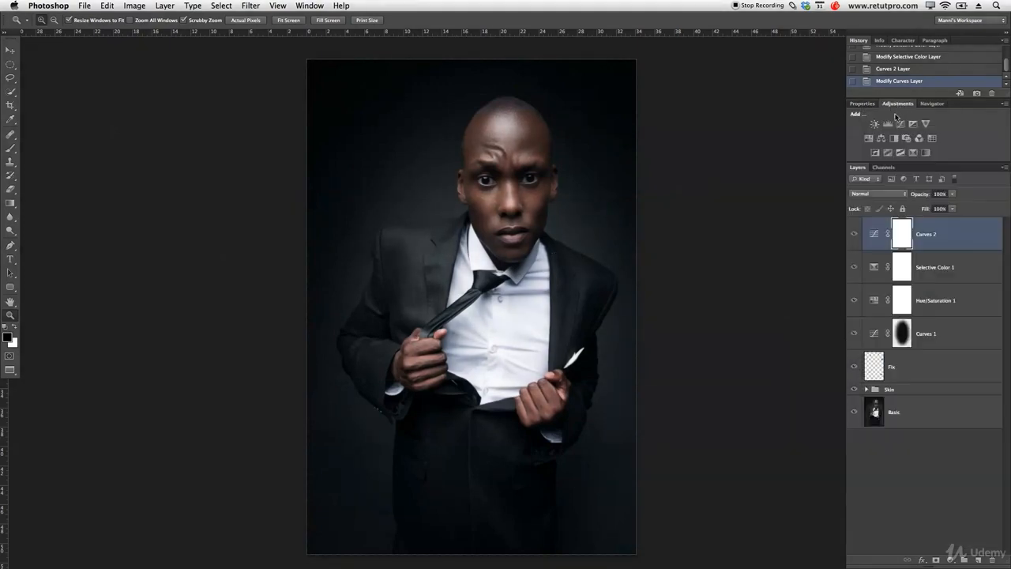
Add a second Hue/Saturation adjustment layer and set the saturation of the Reds to -2.
{"action": "left_click", "coordinate": [869, 139]}
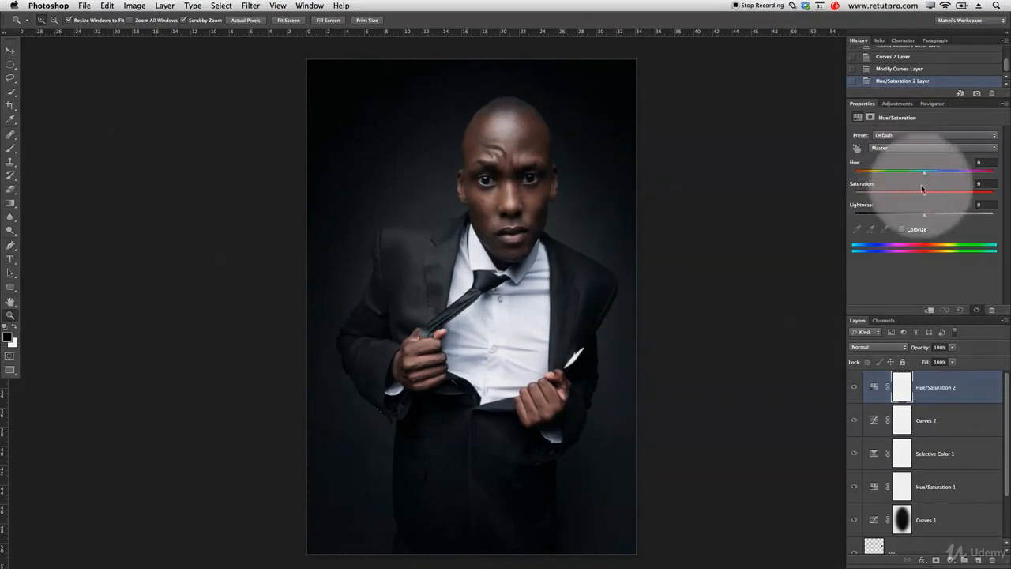
{"action": "left_click", "coordinate": [908, 147]}
{"action": "left_click", "coordinate": [903, 155]}
{"action": "left_click", "coordinate": [923, 194]}
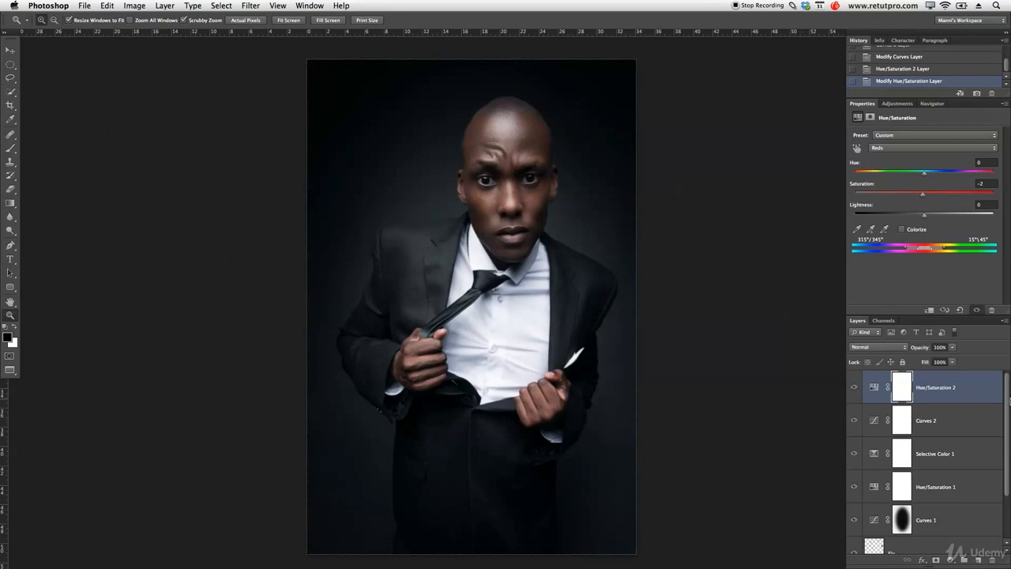
Group the layers from Hue/Saturation 1 up to Hue/Saturation 2 and name the group Color Grading.
{"action": "left_click", "coordinate": [976, 484], "text": "shift"}
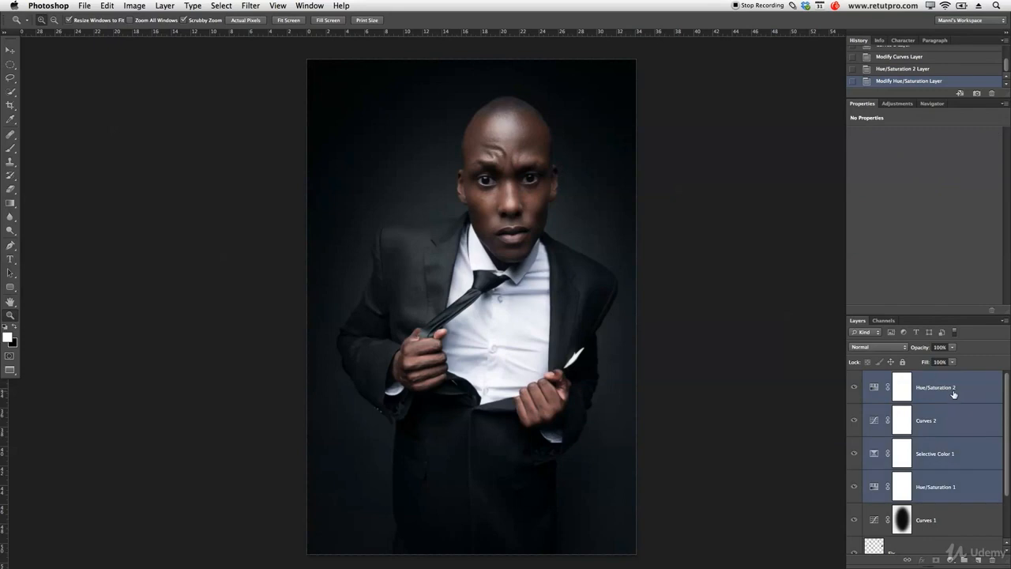
{"action": "key", "text": "super+g"}
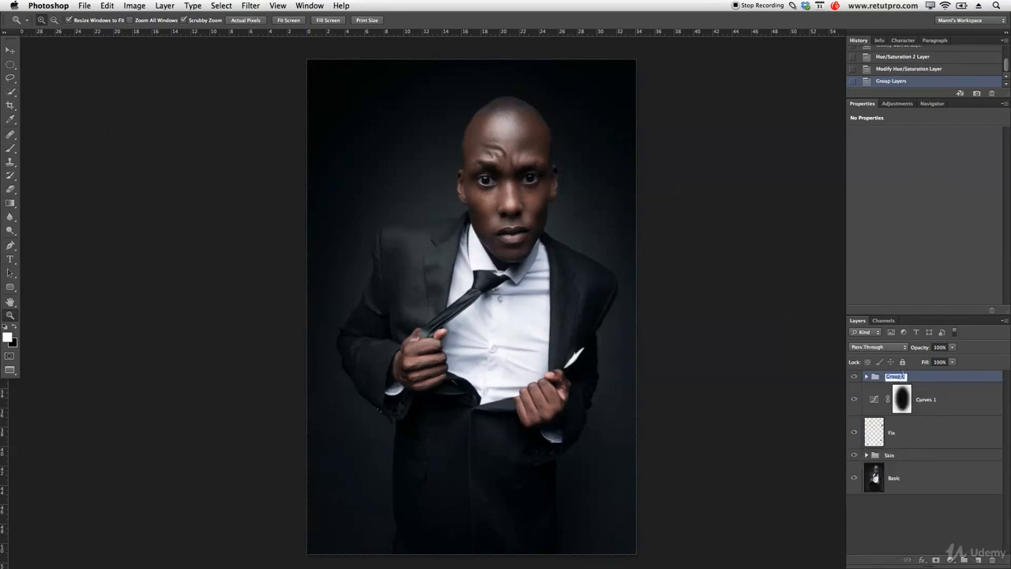
{"action": "key", "text": "Return"}
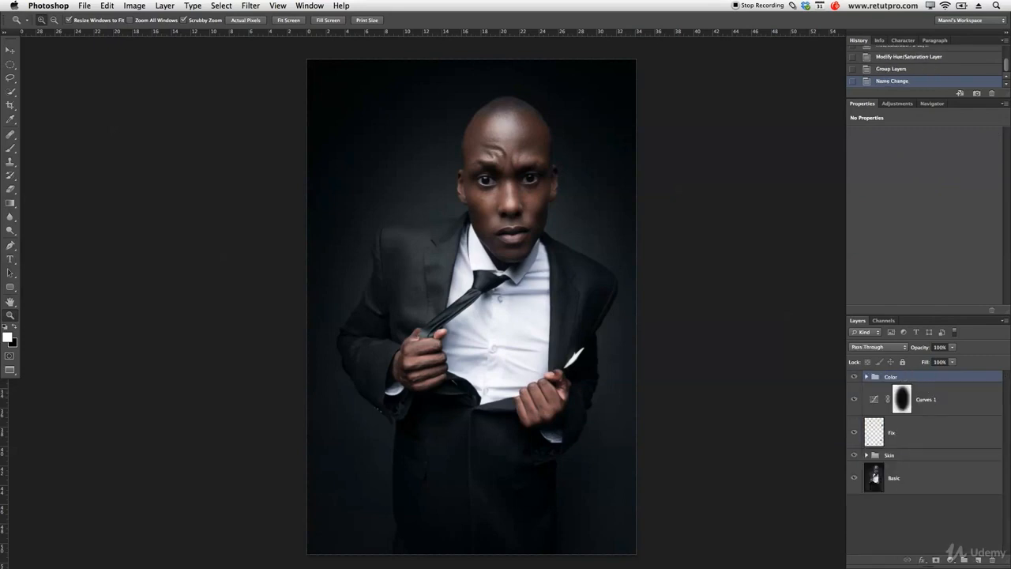
{"action": "double_click", "coordinate": [891, 377]}
{"action": "type", "text": "Color Grading"}
{"action": "key", "text": "Return"}
Group the Fix and Curves 1 layers and name the group Fix & Light Control.
{"action": "left_click", "coordinate": [967, 430]}
{"action": "left_click", "coordinate": [961, 400], "text": "shift"}
{"action": "key", "text": "super+g"}
{"action": "double_click", "coordinate": [895, 389]}
{"action": "type", "text": "Fix & Light Control"}
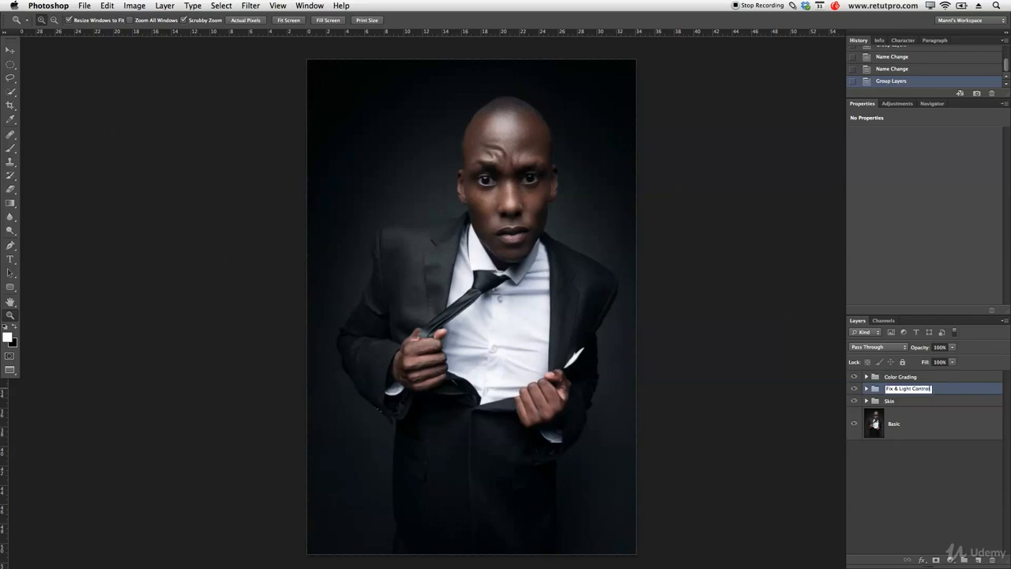
{"action": "key", "text": "Return"}
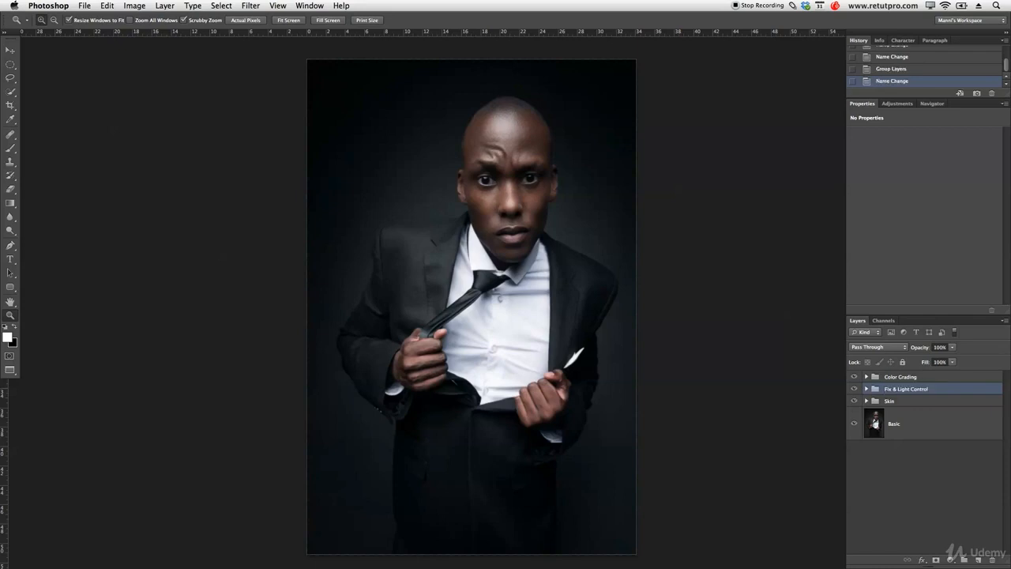
Create a new layer above the Color Grading group and fill the whole canvas with 50% Gray at 100% opacity.
{"action": "left_click", "coordinate": [914, 376]}
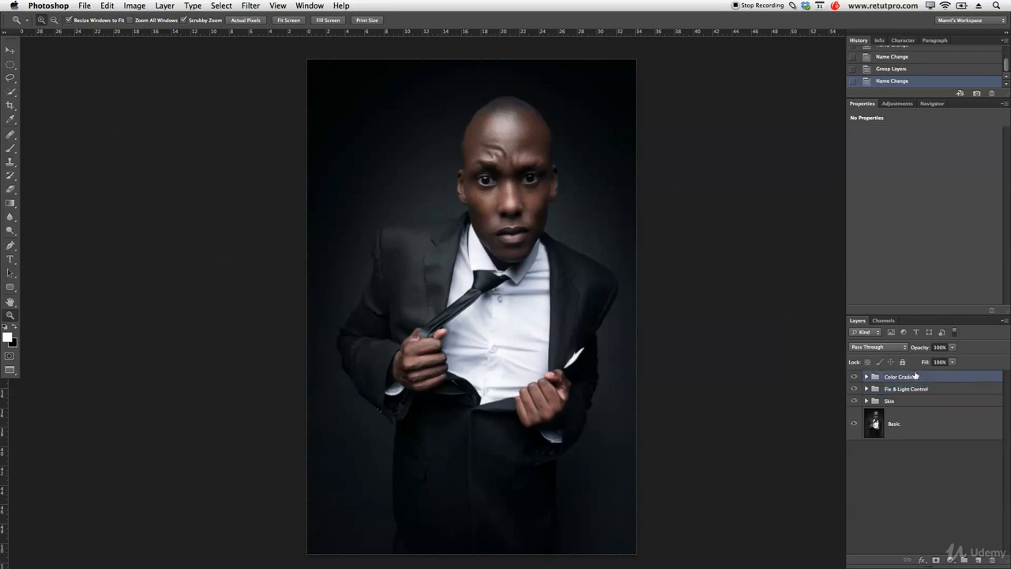
{"action": "left_click", "coordinate": [979, 560]}
{"action": "key", "text": "ctrl+a"}
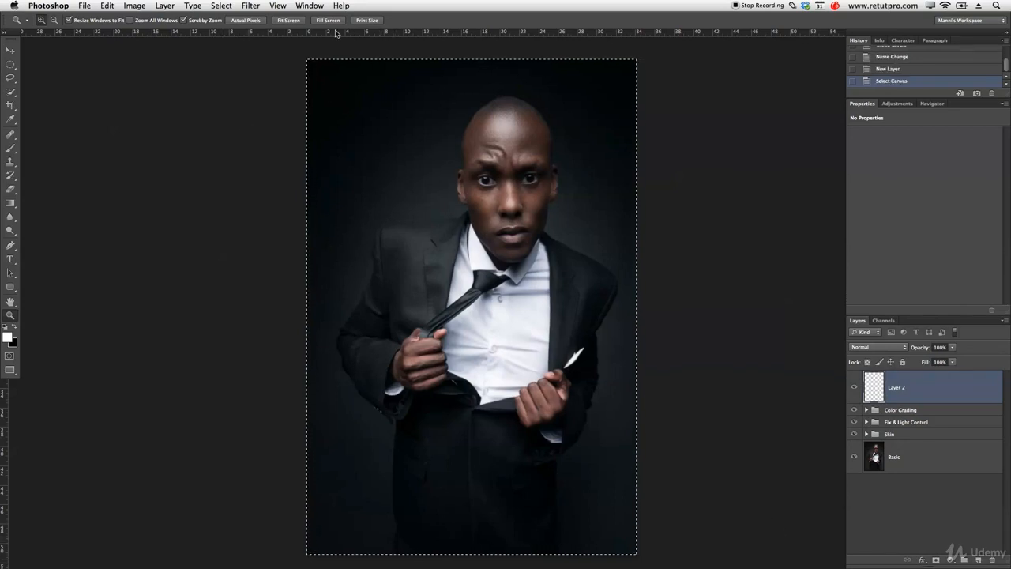
{"action": "key", "text": "m"}
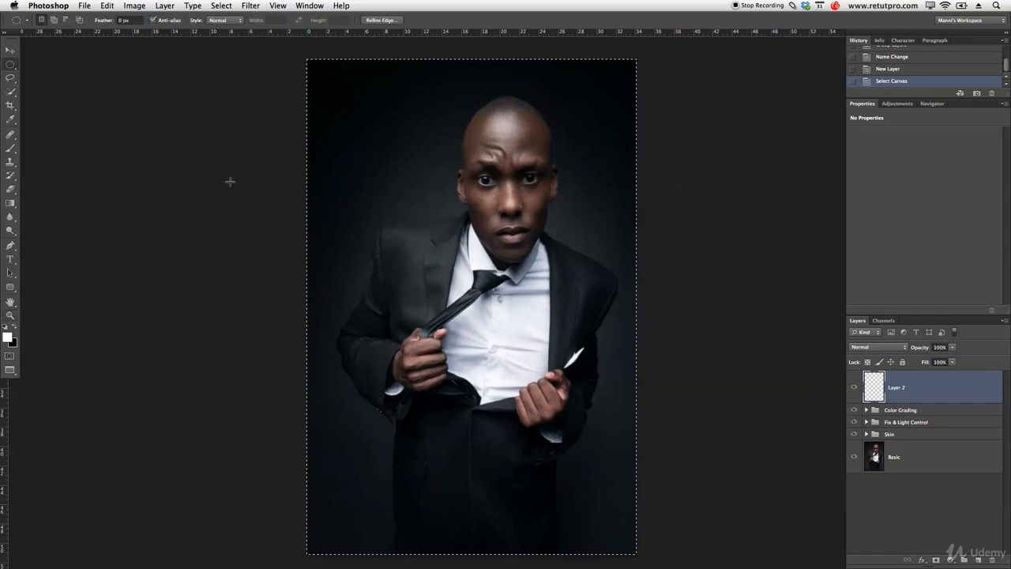
{"action": "right_click", "coordinate": [463, 140]}
{"action": "left_click", "coordinate": [488, 275]}
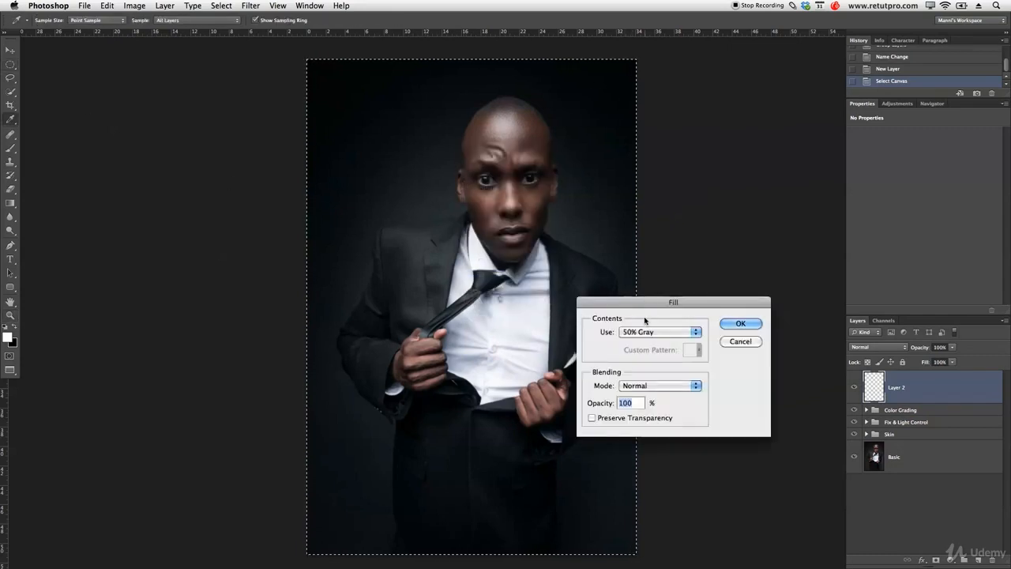
{"action": "left_click", "coordinate": [749, 323]}
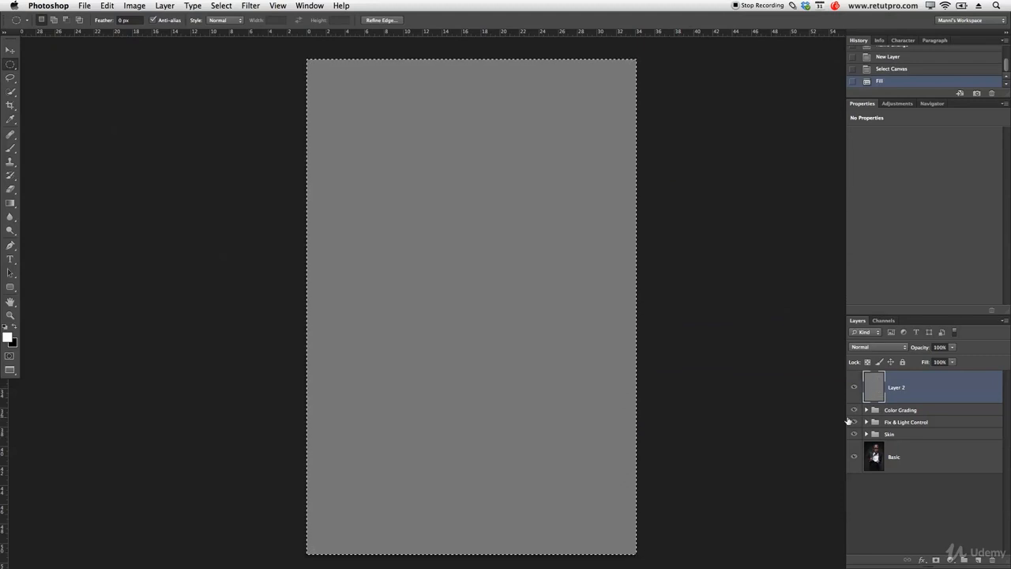
Deselect the canvas, rename the gray layer D&B and set its blend mode to Soft Light.
{"action": "key", "text": "ctrl+d"}
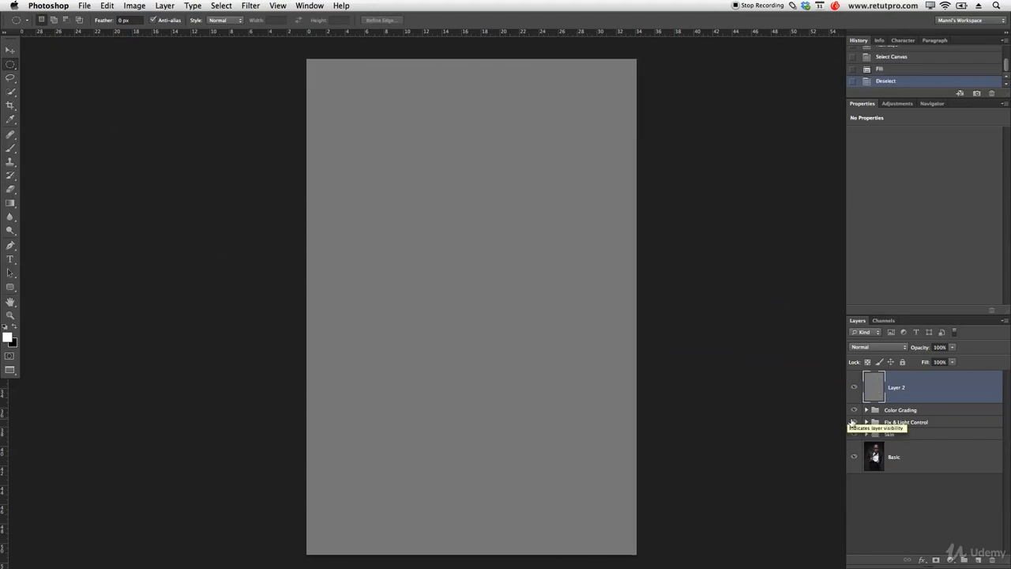
{"action": "double_click", "coordinate": [896, 386]}
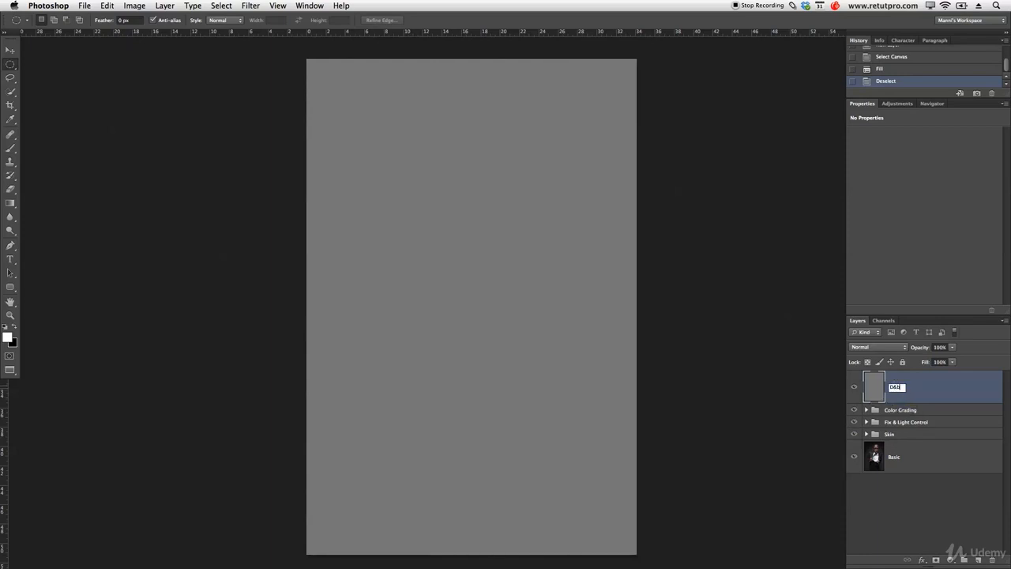
{"action": "type", "text": "D&B"}
{"action": "key", "text": "Return"}
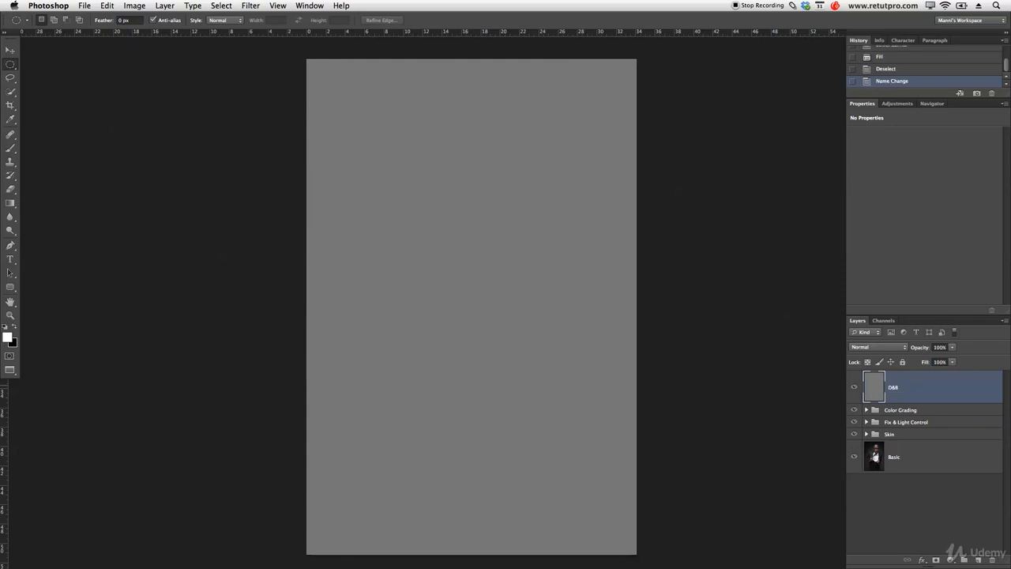
{"action": "left_click", "coordinate": [887, 348]}
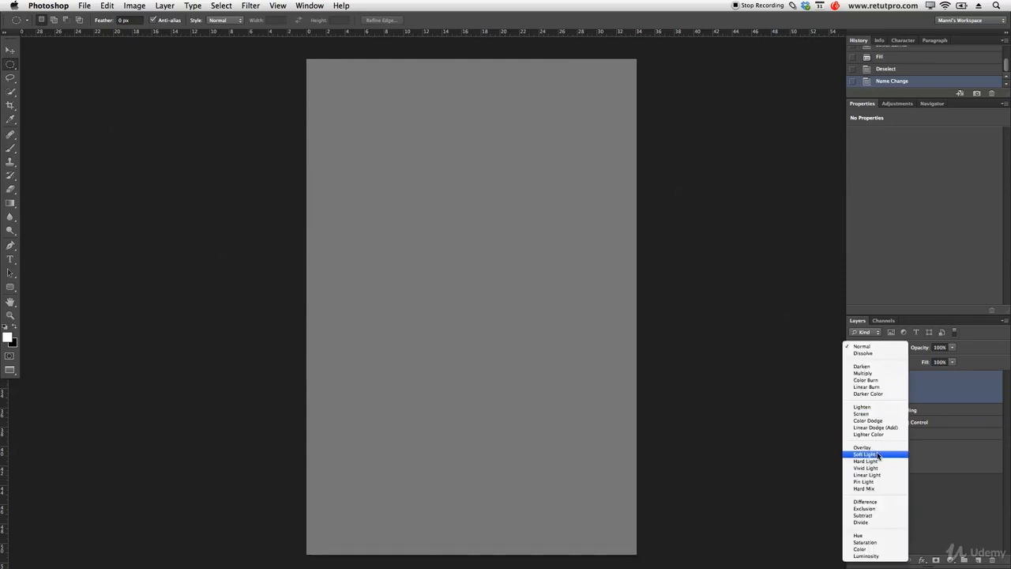
{"action": "left_click", "coordinate": [877, 455]}
Put the D&B layer into a group named D&B and select the layer inside it.
{"action": "key", "text": "super+g"}
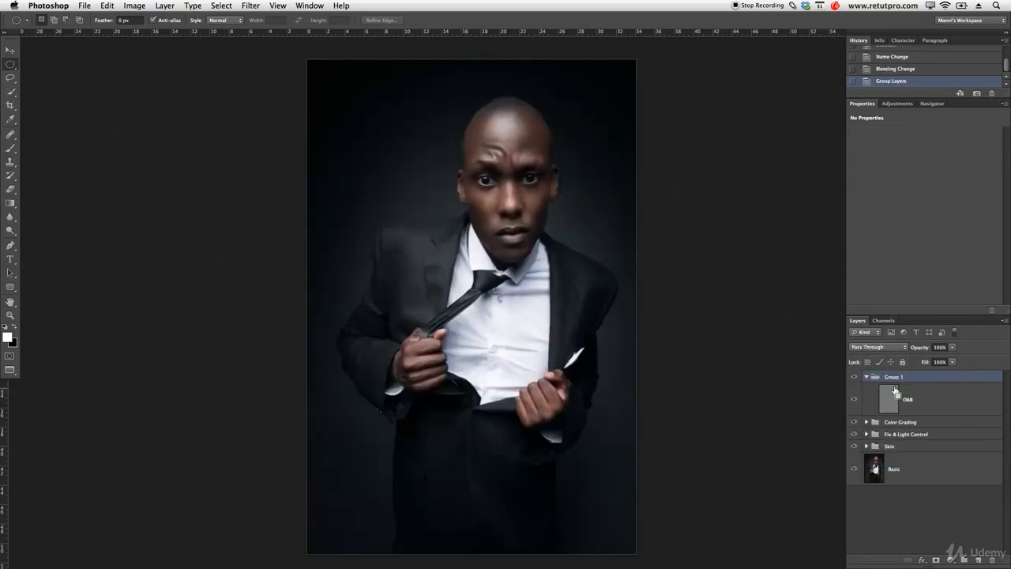
{"action": "double_click", "coordinate": [894, 378]}
{"action": "key", "text": "Return"}
{"action": "left_click", "coordinate": [896, 394]}
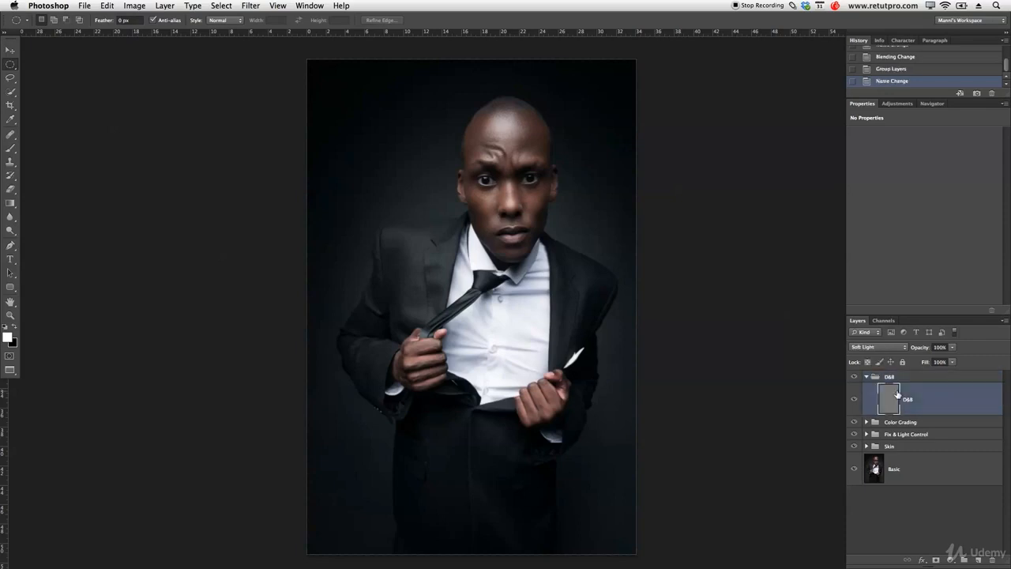
Dodge beside the eye with a white brush at 7% opacity, and resize the brush to 421 px with 0% hardness.
{"action": "key", "text": "z"}
{"action": "left_click_drag", "start_coordinate": [482, 200], "coordinate": [585, 207]}
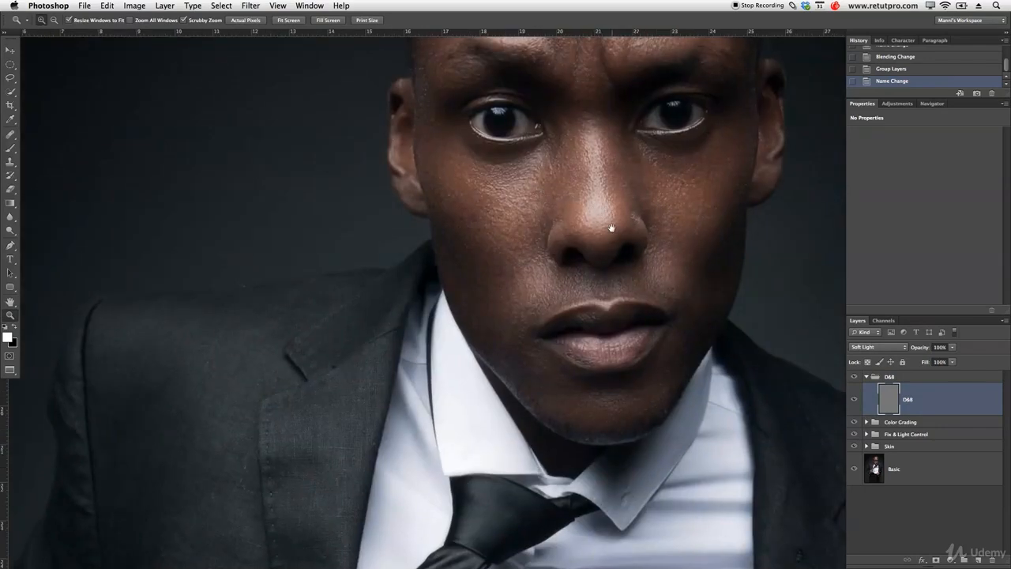
{"action": "left_click_drag", "start_coordinate": [650, 147], "coordinate": [597, 247]}
{"action": "key", "text": "b"}
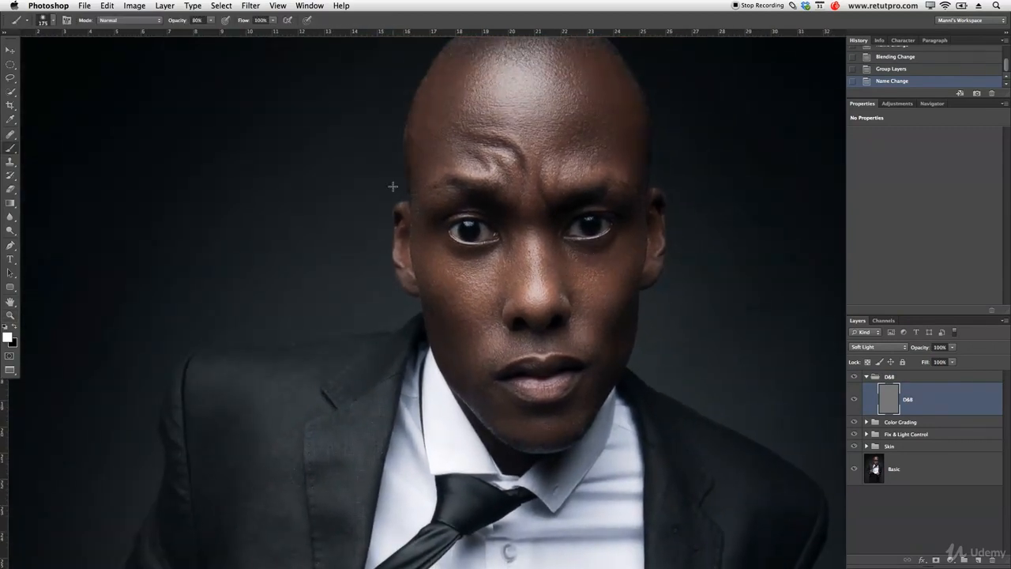
{"action": "left_click", "coordinate": [197, 19]}
{"action": "left_click", "coordinate": [441, 238]}
{"action": "left_click_drag", "start_coordinate": [316, 289], "coordinate": [336, 244]}
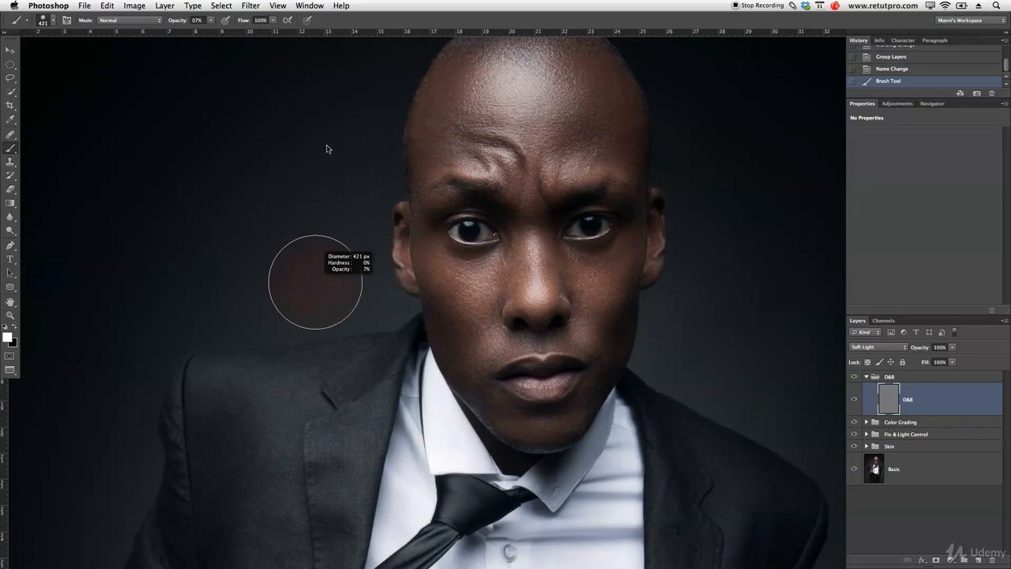
{"action": "left_click_drag", "start_coordinate": [336, 129], "coordinate": [336, 129]}
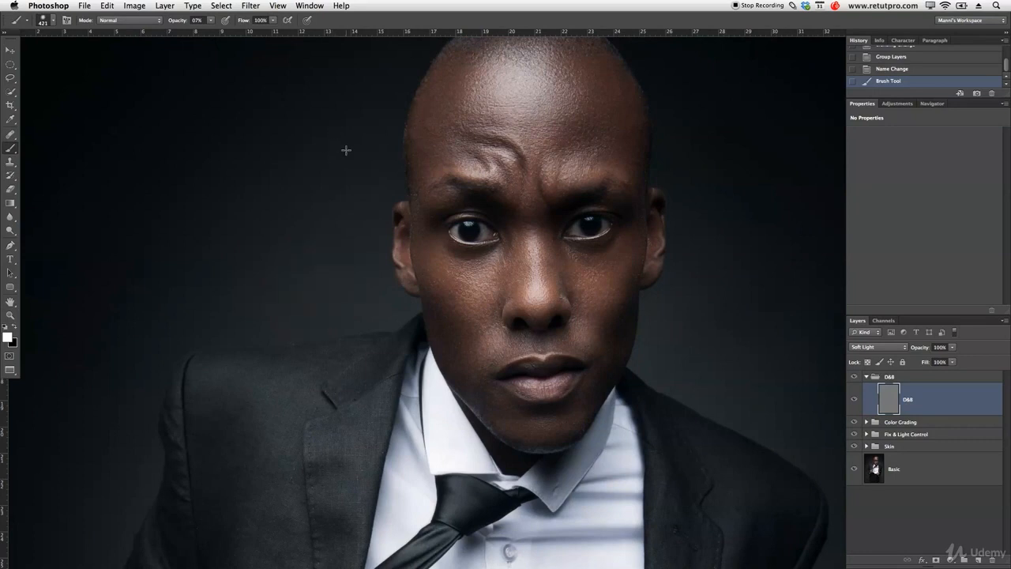
Burn the forehead folds and shadow areas of the face with a black brush at 7% opacity, varying the brush size.
{"action": "key", "text": "x"}
{"action": "key", "text": "bracketleft"}
{"action": "key", "text": "bracketleft"}
{"action": "key", "text": "bracketleft"}
{"action": "key", "text": "bracketleft"}
{"action": "key", "text": "bracketleft"}
{"action": "key", "text": "bracketleft"}
{"action": "left_click_drag", "start_coordinate": [519, 172], "coordinate": [519, 165]}
{"action": "key", "text": "bracketleft"}
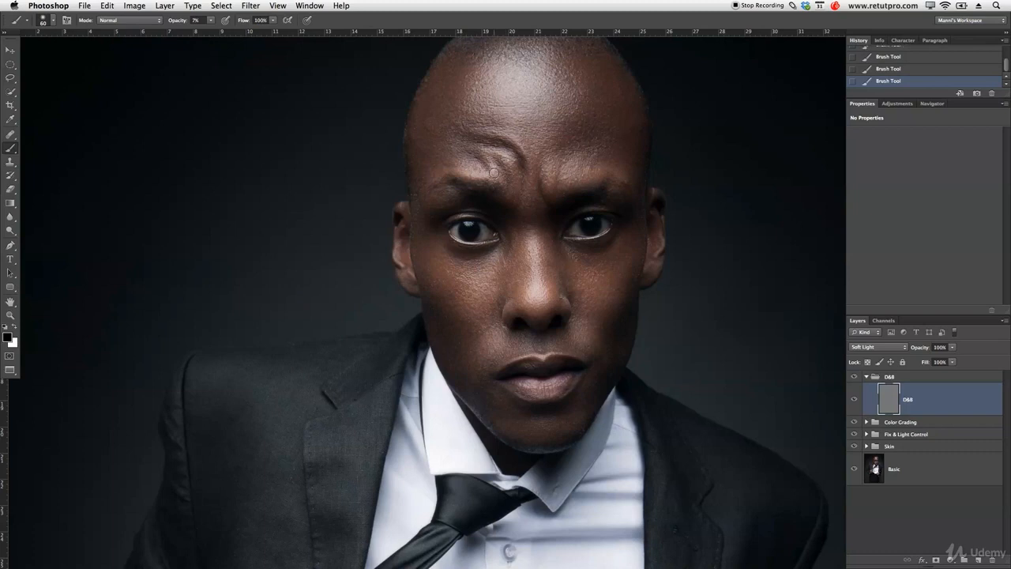
{"action": "key", "text": "bracketright"}
{"action": "key", "text": "bracketright"}
{"action": "key", "text": "bracketleft"}
{"action": "key", "text": "bracketleft"}
{"action": "key", "text": "bracketleft"}
{"action": "key", "text": "bracketright"}
{"action": "key", "text": "bracketright"}
{"action": "key", "text": "bracketright"}
{"action": "key", "text": "bracketright"}
{"action": "key", "text": "bracketleft"}
{"action": "key", "text": "bracketright"}
{"action": "key", "text": "bracketright"}
{"action": "key", "text": "bracketright"}
{"action": "key", "text": "bracketright"}
{"action": "key", "text": "bracketleft"}
{"action": "key", "text": "bracketleft"}
{"action": "key", "text": "bracketleft"}
{"action": "key", "text": "bracketleft"}
{"action": "key", "text": "bracketleft"}
{"action": "key", "text": "bracketleft"}
{"action": "key", "text": "bracketleft"}
{"action": "key", "text": "bracketleft"}
{"action": "key", "text": "bracketright"}
{"action": "key", "text": "bracketright"}
{"action": "key", "text": "bracketright"}
{"action": "key", "text": "bracketright"}
Lower the brush opacity to 2% and burn the face more subtly with black.
{"action": "left_click_drag", "start_coordinate": [174, 22], "coordinate": [171, 24]}
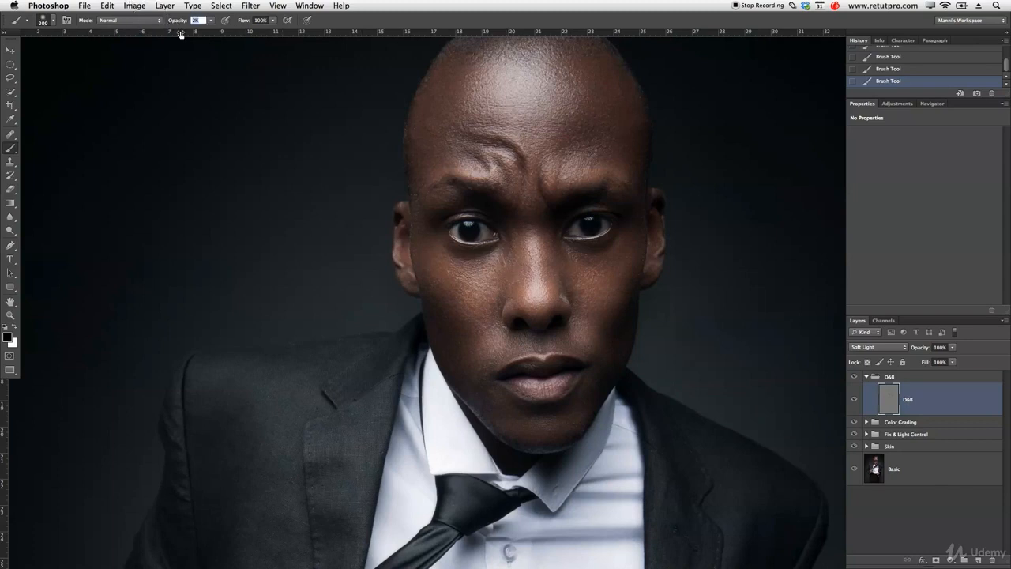
{"action": "key", "text": "bracketright"}
{"action": "key", "text": "bracketleft"}
{"action": "key", "text": "bracketleft"}
{"action": "key", "text": "bracketleft"}
Dodge the highlights of the face with a white brush at 7% opacity, varying the brush size.
{"action": "key", "text": "x"}
{"action": "left_click_drag", "start_coordinate": [180, 23], "coordinate": [180, 23]}
{"action": "key", "text": "bracketleft"}
{"action": "key", "text": "bracketleft"}
{"action": "key", "text": "bracketright"}
{"action": "key", "text": "bracketright"}
{"action": "key", "text": "bracketright"}
{"action": "key", "text": "bracketright"}
{"action": "key", "text": "bracketright"}
{"action": "key", "text": "bracketright"}
{"action": "key", "text": "bracketright"}
{"action": "key", "text": "bracketright"}
{"action": "key", "text": "bracketleft"}
{"action": "key", "text": "bracketleft"}
{"action": "key", "text": "bracketleft"}
{"action": "key", "text": "bracketleft"}
{"action": "key", "text": "bracketleft"}
{"action": "key", "text": "bracketleft"}
{"action": "key", "text": "bracketright"}
{"action": "key", "text": "bracketright"}
{"action": "key", "text": "bracketright"}
{"action": "key", "text": "bracketleft"}
{"action": "key", "text": "bracketleft"}
{"action": "key", "text": "bracketleft"}
{"action": "key", "text": "bracketleft"}
Dodge the chin and shirt collar with a larger white brush of about 300 to 400 px.
{"action": "left_click_drag", "start_coordinate": [542, 408], "coordinate": [498, 250]}
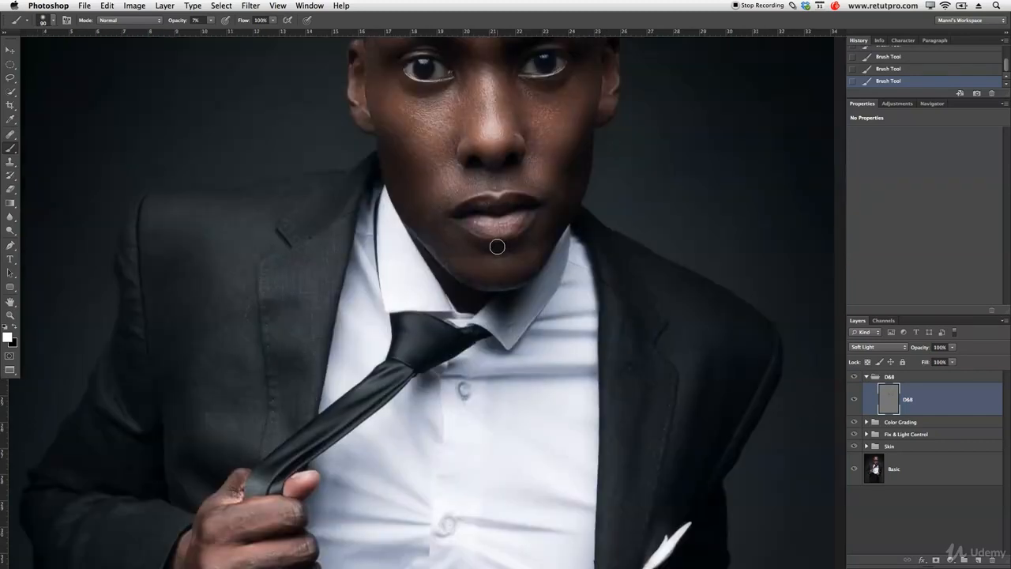
{"action": "key", "text": "bracketright"}
{"action": "key", "text": "bracketright"}
{"action": "key", "text": "bracketright"}
{"action": "key", "text": "bracketright"}
{"action": "key", "text": "bracketleft"}
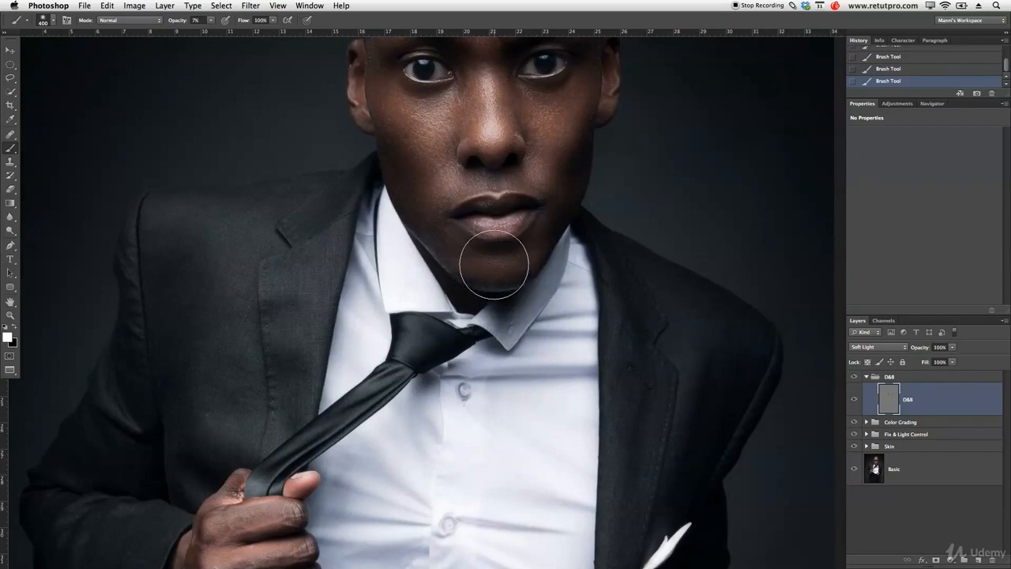
{"action": "key", "text": "bracketleft"}
{"action": "key", "text": "bracketleft"}
{"action": "key", "text": "bracketleft"}
{"action": "key", "text": "bracketleft"}
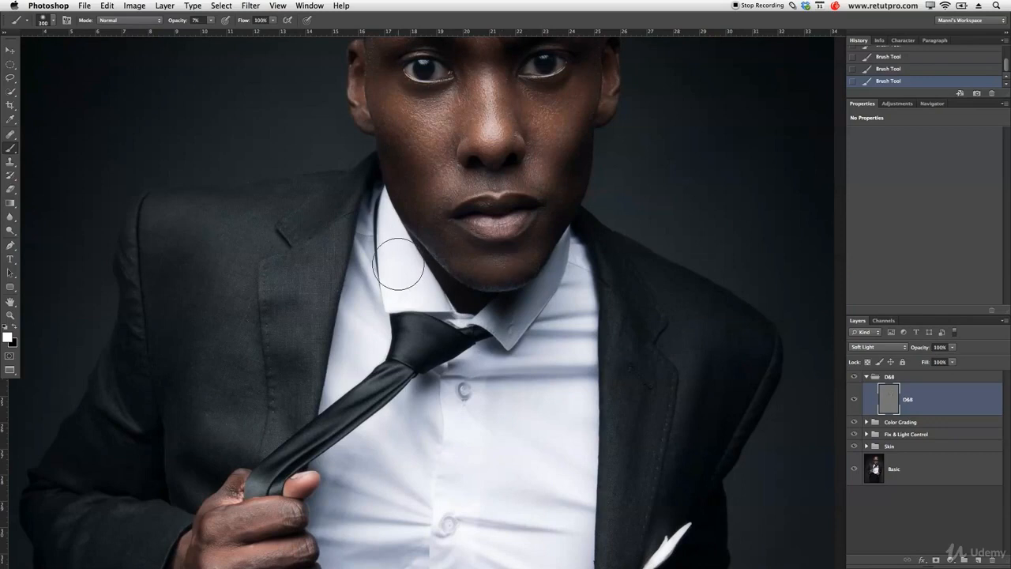
Dodge the highlights of the suit jacket in white at 7% opacity, varying the brush size.
{"action": "key", "text": "z"}
{"action": "left_click", "coordinate": [387, 313], "text": "alt"}
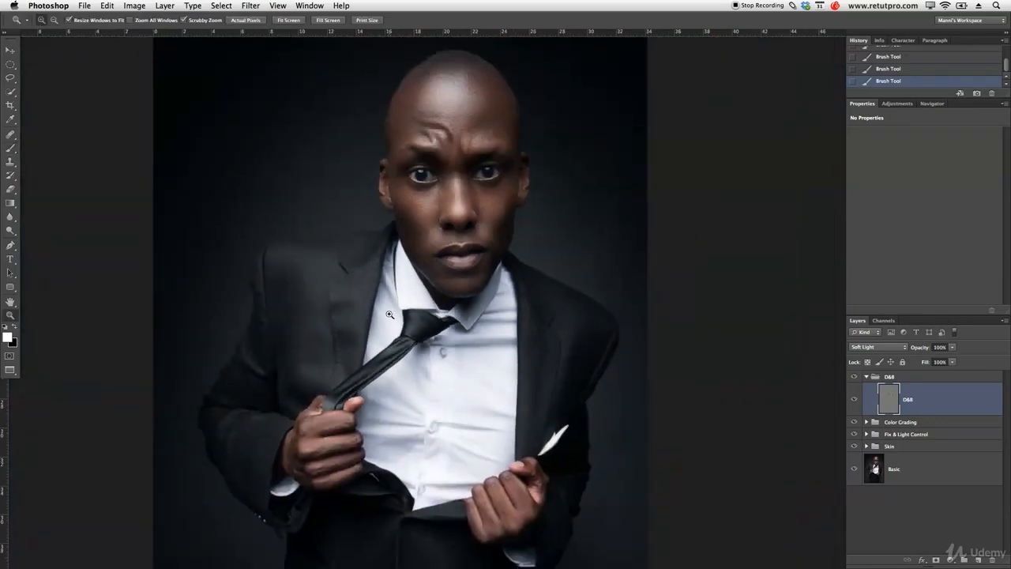
{"action": "key", "text": "b"}
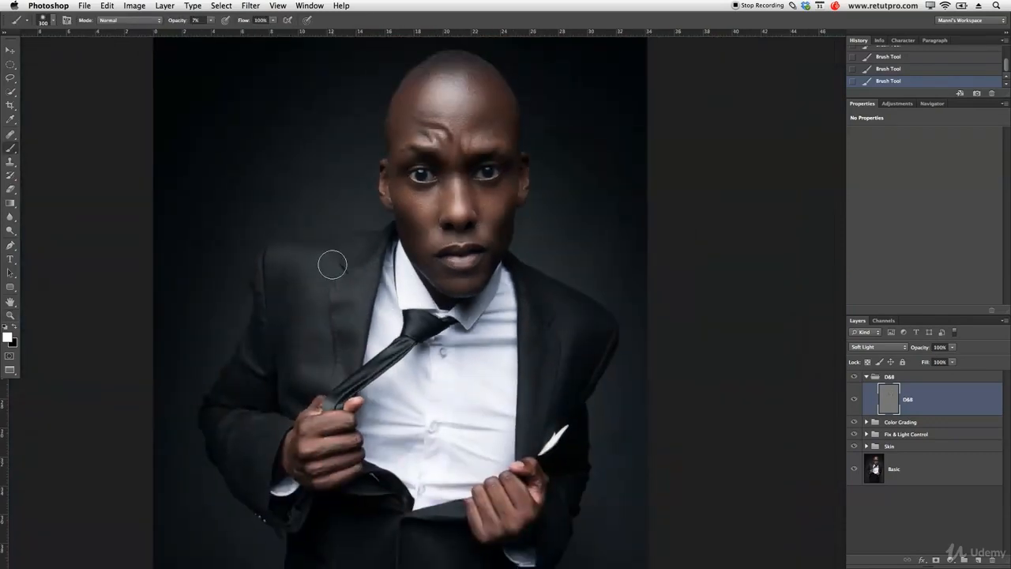
{"action": "key", "text": "bracketleft"}
{"action": "key", "text": "bracketleft"}
{"action": "key", "text": "bracketright"}
{"action": "key", "text": "bracketright"}
{"action": "key", "text": "bracketright"}
{"action": "key", "text": "bracketright"}
{"action": "key", "text": "bracketright"}
{"action": "key", "text": "bracketright"}
{"action": "key", "text": "bracketright"}
{"action": "key", "text": "bracketleft"}
{"action": "key", "text": "bracketleft"}
{"action": "key", "text": "bracketleft"}
{"action": "key", "text": "bracketleft"}
{"action": "key", "text": "bracketright"}
{"action": "key", "text": "bracketright"}
{"action": "key", "text": "bracketright"}
{"action": "key", "text": "bracketright"}
{"action": "key", "text": "bracketleft"}
{"action": "key", "text": "bracketleft"}
{"action": "key", "text": "bracketleft"}
{"action": "key", "text": "bracketleft"}
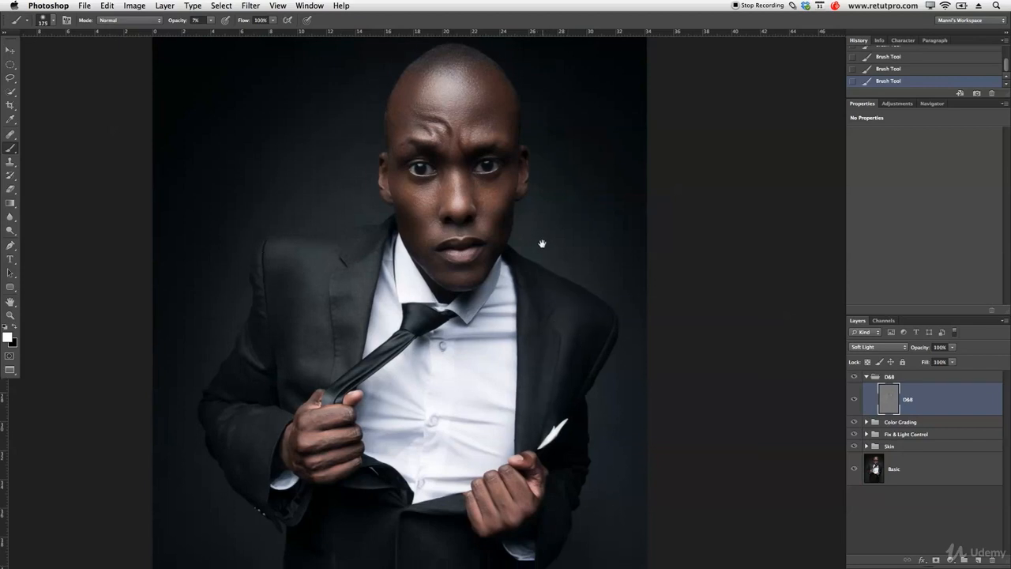
Dodge the front of the trousers with a large white brush of about 700 to 1100 px.
{"action": "scroll", "coordinate": [411, 376], "scroll_direction": "down", "scroll_amount": 5}
{"action": "key", "text": "bracketright"}
{"action": "key", "text": "bracketright"}
{"action": "key", "text": "bracketright"}
{"action": "key", "text": "bracketright"}
{"action": "key", "text": "bracketright"}
{"action": "key", "text": "bracketright"}
{"action": "key", "text": "bracketright"}
{"action": "key", "text": "bracketright"}
{"action": "key", "text": "bracketright"}
{"action": "key", "text": "bracketright"}
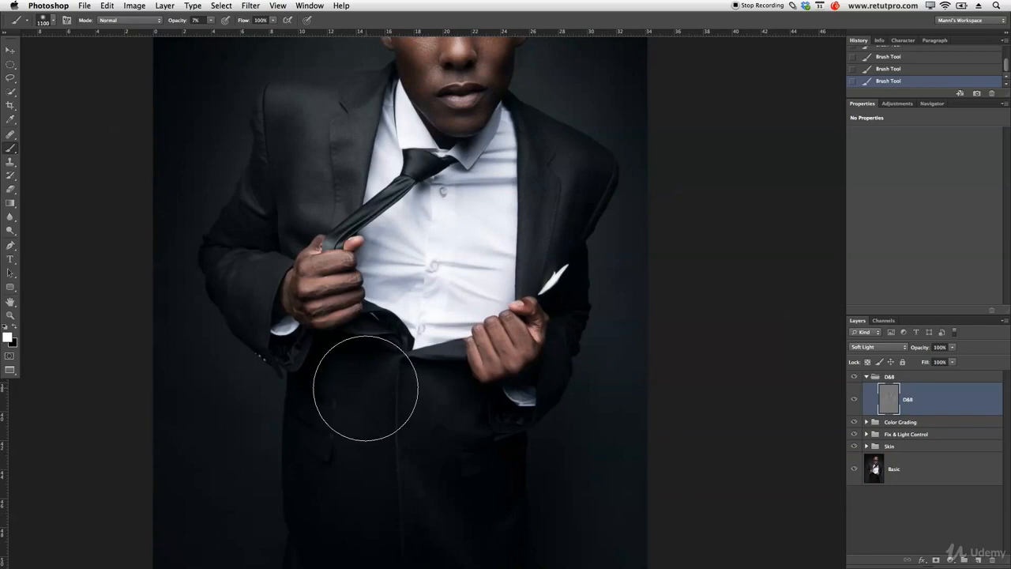
{"action": "key", "text": "bracketleft"}
{"action": "key", "text": "bracketleft"}
{"action": "key", "text": "bracketleft"}
{"action": "key", "text": "bracketleft"}
{"action": "key", "text": "bracketleft"}
{"action": "key", "text": "bracketleft"}
{"action": "key", "text": "bracketleft"}
{"action": "key", "text": "bracketleft"}
{"action": "key", "text": "bracketleft"}
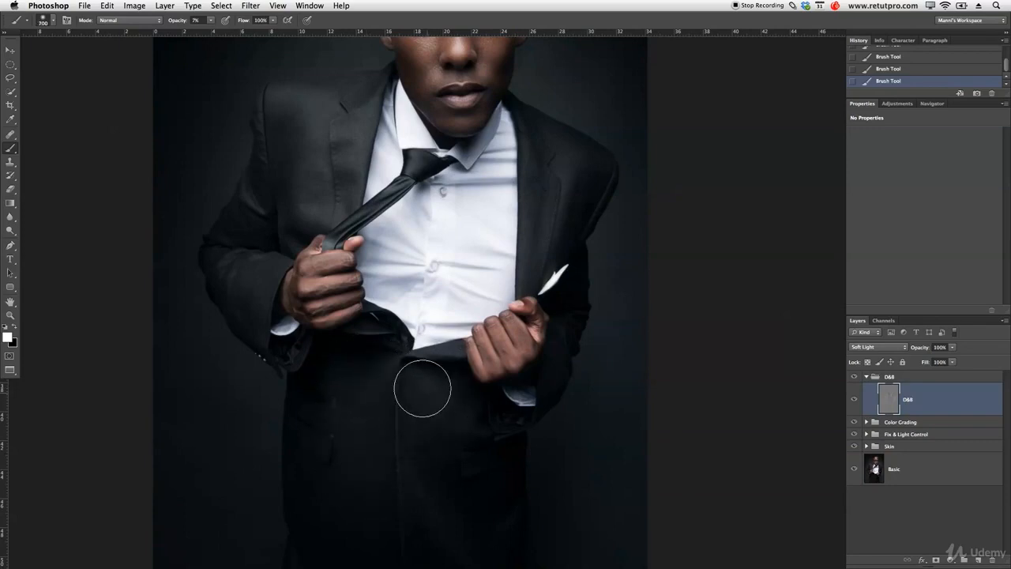
{"action": "key", "text": "bracketright"}
{"action": "key", "text": "bracketright"}
Burn the shadow areas of the suit with a black brush at 7% opacity, varying the brush size.
{"action": "key", "text": "super+space"}
{"action": "left_click_drag", "start_coordinate": [451, 405], "coordinate": [433, 406]}
{"action": "left_click_drag", "start_coordinate": [480, 311], "coordinate": [473, 348]}
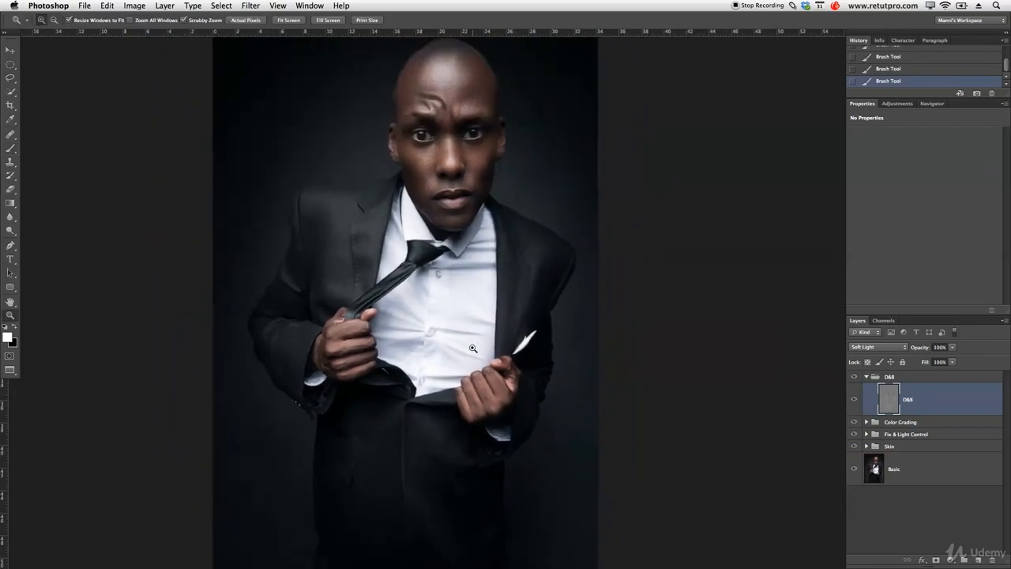
{"action": "key", "text": "x"}
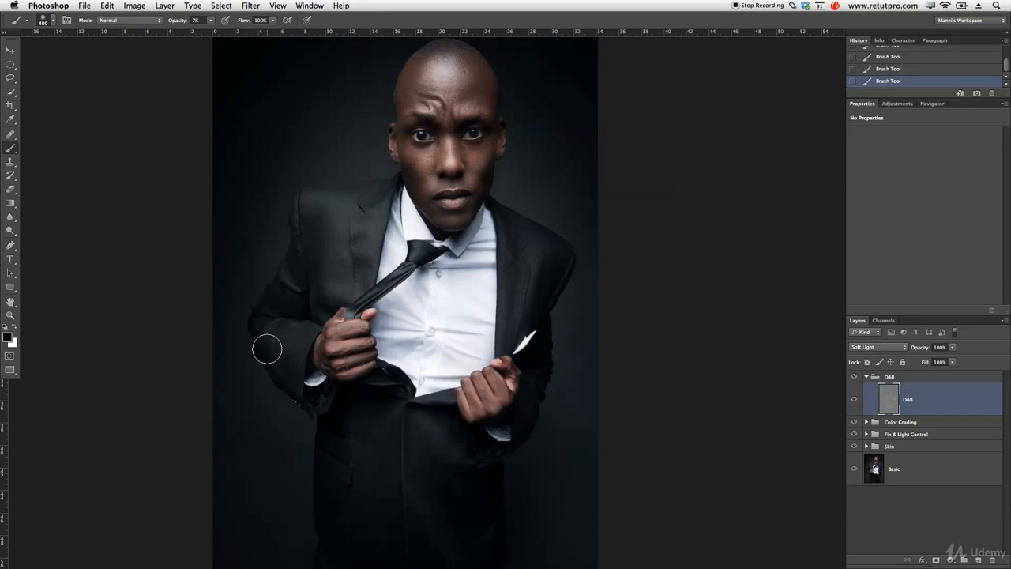
{"action": "key", "text": "bracketleft"}
{"action": "key", "text": "bracketleft"}
{"action": "key", "text": "bracketright"}
{"action": "key", "text": "bracketright"}
{"action": "key", "text": "bracketright"}
{"action": "key", "text": "bracketleft"}
{"action": "key", "text": "bracketleft"}
{"action": "key", "text": "bracketleft"}
{"action": "key", "text": "bracketleft"}
{"action": "key", "text": "bracketleft"}
{"action": "key", "text": "bracketright"}
{"action": "key", "text": "bracketright"}
{"action": "key", "text": "bracketright"}
{"action": "key", "text": "bracketright"}
{"action": "key", "text": "bracketright"}
{"action": "key", "text": "bracketright"}
{"action": "key", "text": "bracketright"}
{"action": "key", "text": "bracketright"}
{"action": "key", "text": "bracketright"}
{"action": "key", "text": "bracketleft"}
{"action": "key", "text": "bracketleft"}
{"action": "key", "text": "bracketleft"}
{"action": "key", "text": "bracketleft"}
{"action": "key", "text": "bracketleft"}
{"action": "key", "text": "bracketright"}
{"action": "key", "text": "bracketright"}
{"action": "key", "text": "bracketright"}
Dodge the tie with a white brush of about 175 to 250 px at 7% opacity.
{"action": "key", "text": "x"}
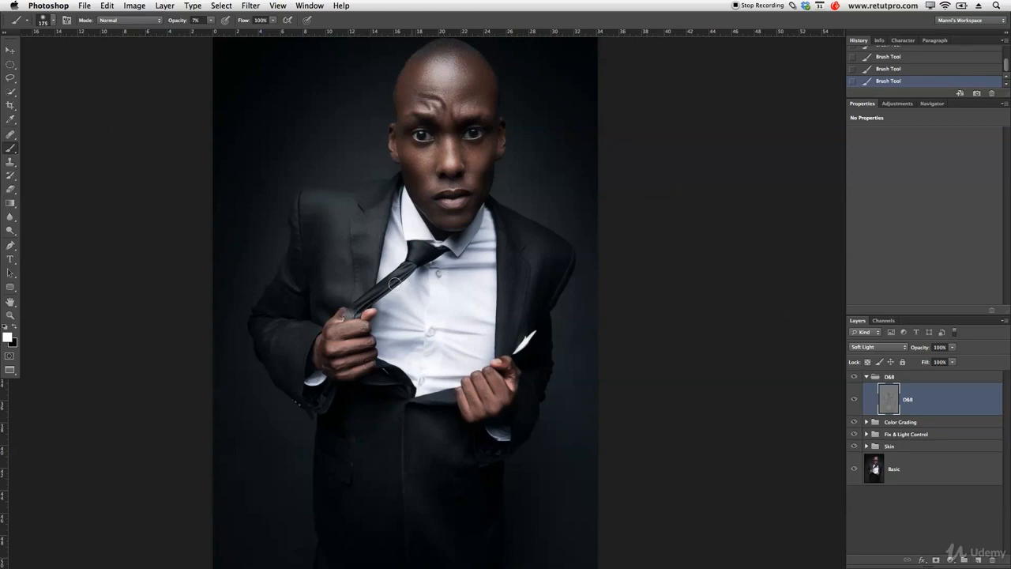
{"action": "key", "text": "bracketleft"}
{"action": "key", "text": "bracketleft"}
{"action": "key", "text": "bracketleft"}
{"action": "key", "text": "bracketleft"}
{"action": "key", "text": "bracketright"}
{"action": "key", "text": "bracketright"}
{"action": "key", "text": "bracketright"}
{"action": "key", "text": "bracketright"}
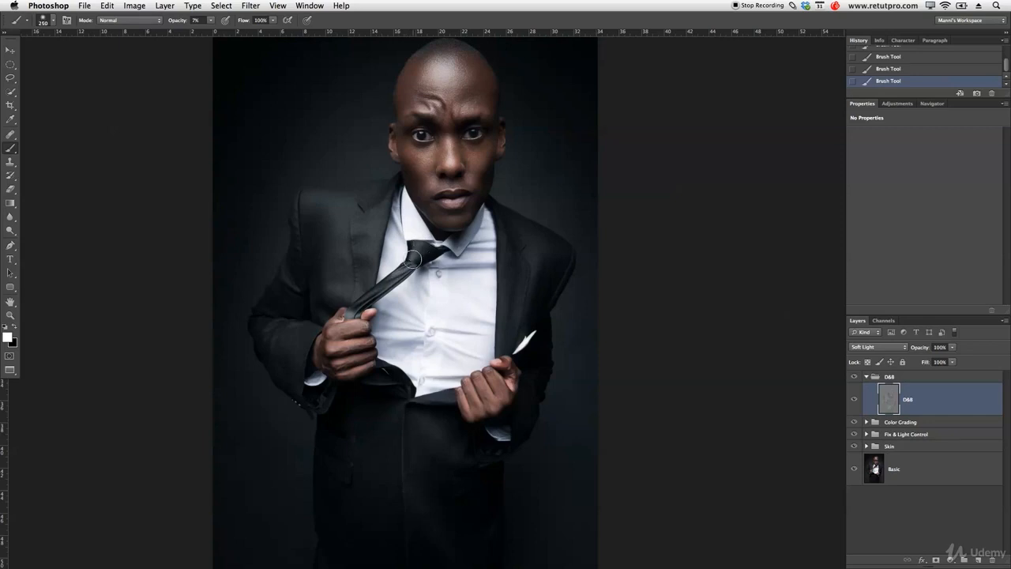
{"action": "key", "text": "bracketright"}
{"action": "key", "text": "bracketright"}
Compare the whole portrait with and without the D&B layer.
{"action": "key", "text": "z"}
{"action": "left_click", "coordinate": [543, 263], "text": "alt"}
{"action": "left_click_drag", "start_coordinate": [543, 195], "coordinate": [542, 216]}
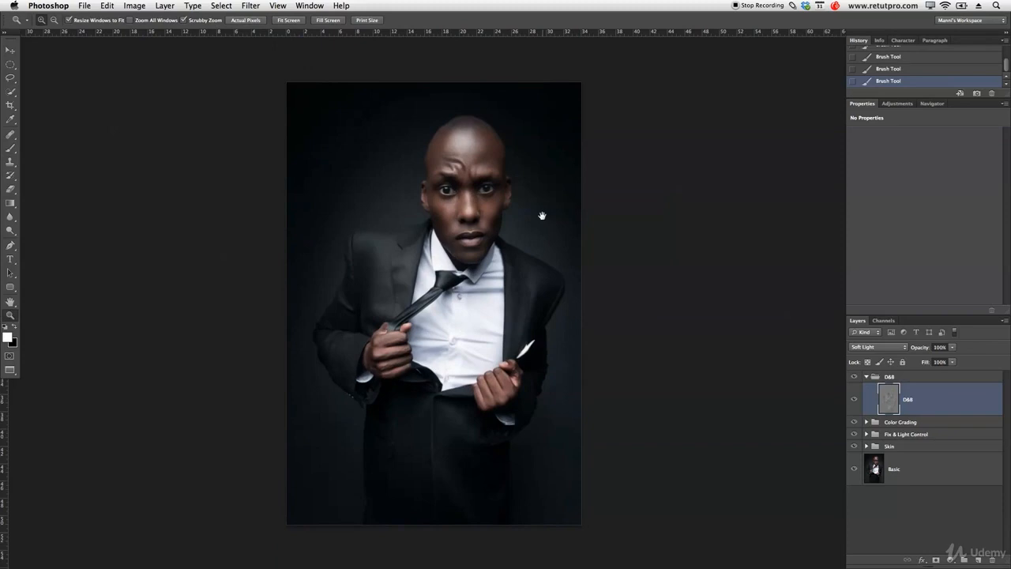
{"action": "left_click", "coordinate": [855, 400]}
{"action": "left_click", "coordinate": [855, 400]}
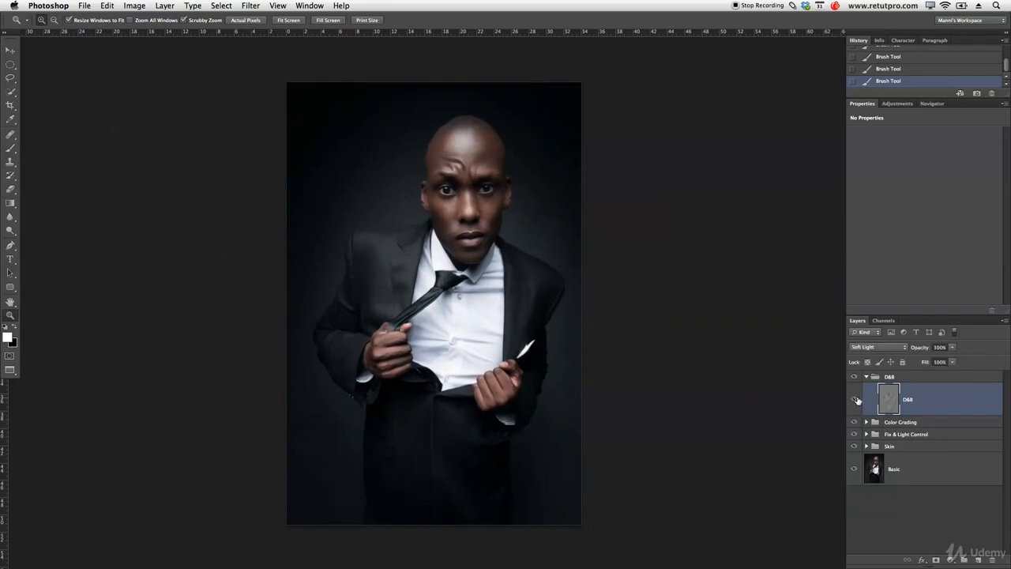
{"action": "left_click", "coordinate": [855, 401]}
{"action": "left_click", "coordinate": [855, 402]}
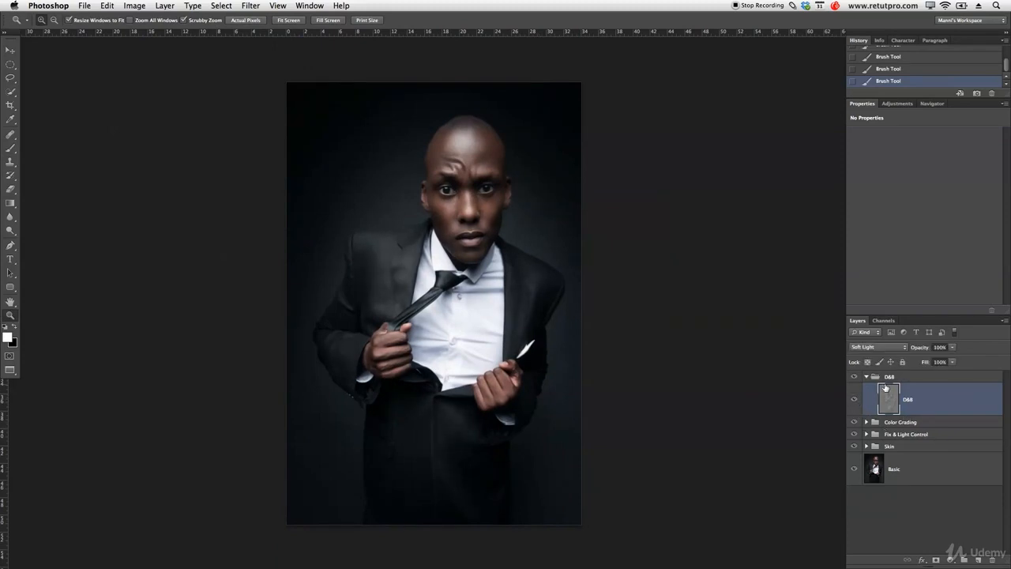
Reduce the D&B layer's opacity to 79%.
{"action": "left_click_drag", "start_coordinate": [917, 351], "coordinate": [910, 355]}
{"action": "left_click", "coordinate": [866, 377]}
{"action": "left_click", "coordinate": [867, 378]}
Set the D&B layer's blend mode to Normal and sample the gray 676868 from the canvas corner as the brush's foreground color.
{"action": "left_click", "coordinate": [893, 348]}
{"action": "left_click", "coordinate": [858, 237]}
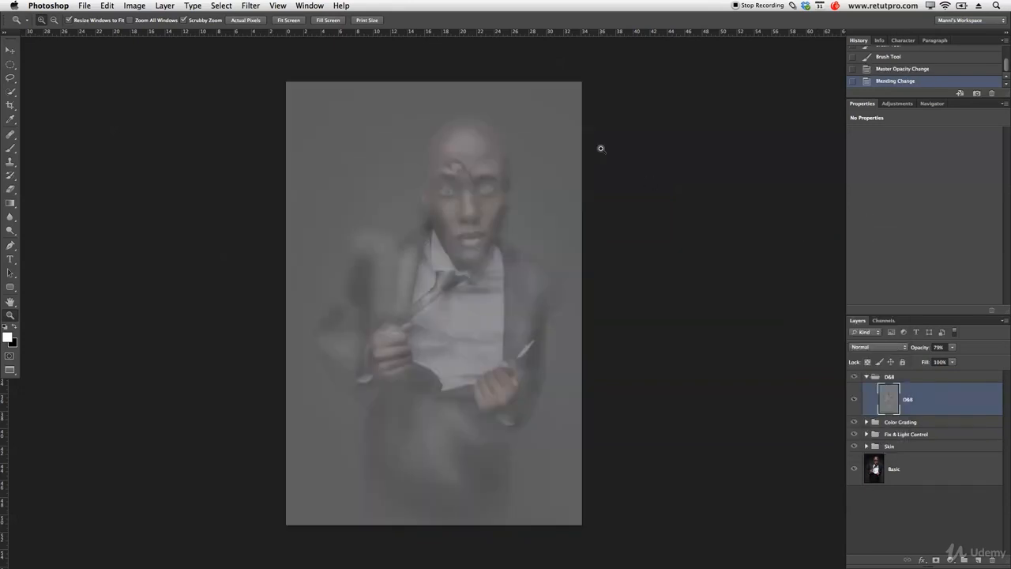
{"action": "left_click", "coordinate": [7, 339]}
{"action": "left_click", "coordinate": [304, 99]}
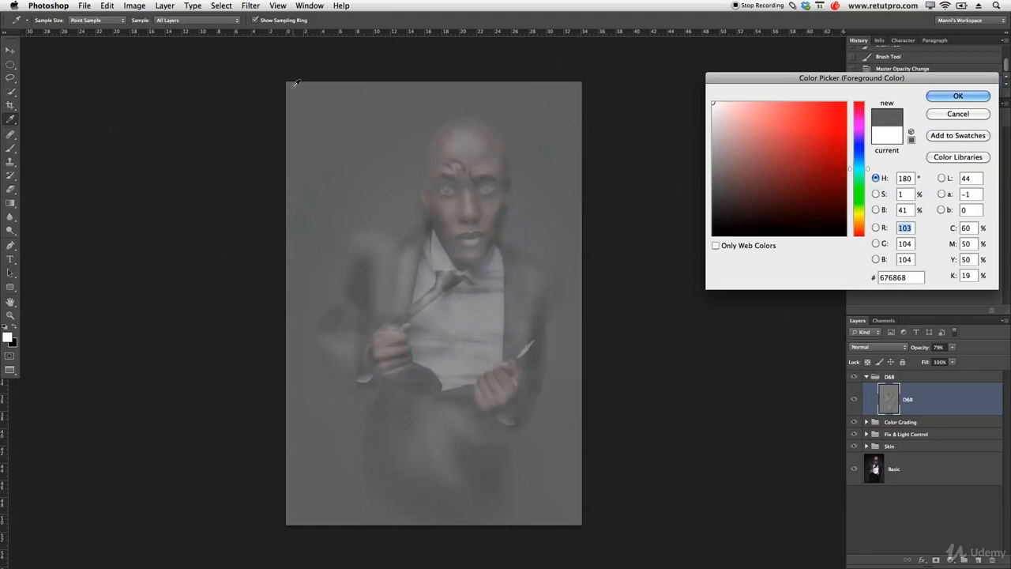
{"action": "left_click", "coordinate": [958, 96]}
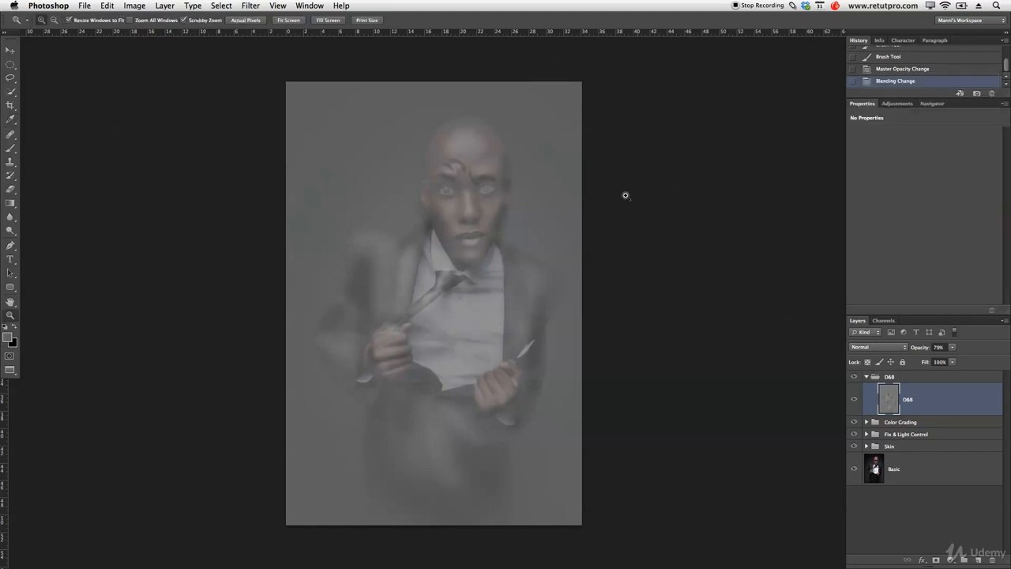
{"action": "key", "text": "b"}
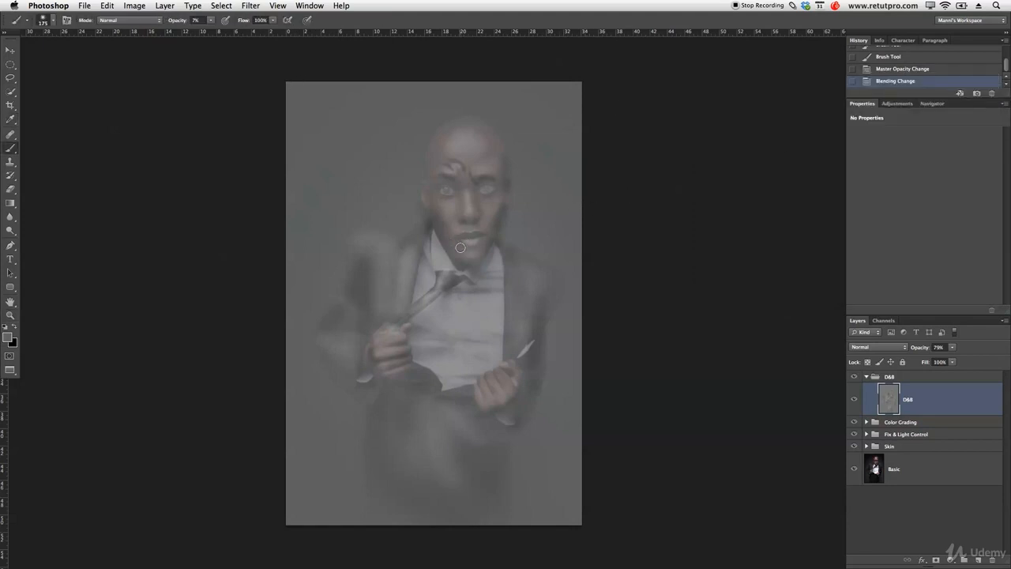
Enlarge the brush to 300 px and raise its opacity to 100%.
{"action": "key", "text": "0"}
{"action": "key", "text": "bracketright"}
{"action": "key", "text": "bracketright"}
Paint the sampled gray over the dodged and burned background areas on both sides of the head on the D&B layer.
{"action": "mouse_move", "coordinate": [412, 204]}
{"action": "left_mouse_down"}
{"action": "mouse_move", "coordinate": [420, 131]}
{"action": "mouse_move", "coordinate": [408, 215]}
{"action": "mouse_move", "coordinate": [414, 109]}
{"action": "left_mouse_up"}
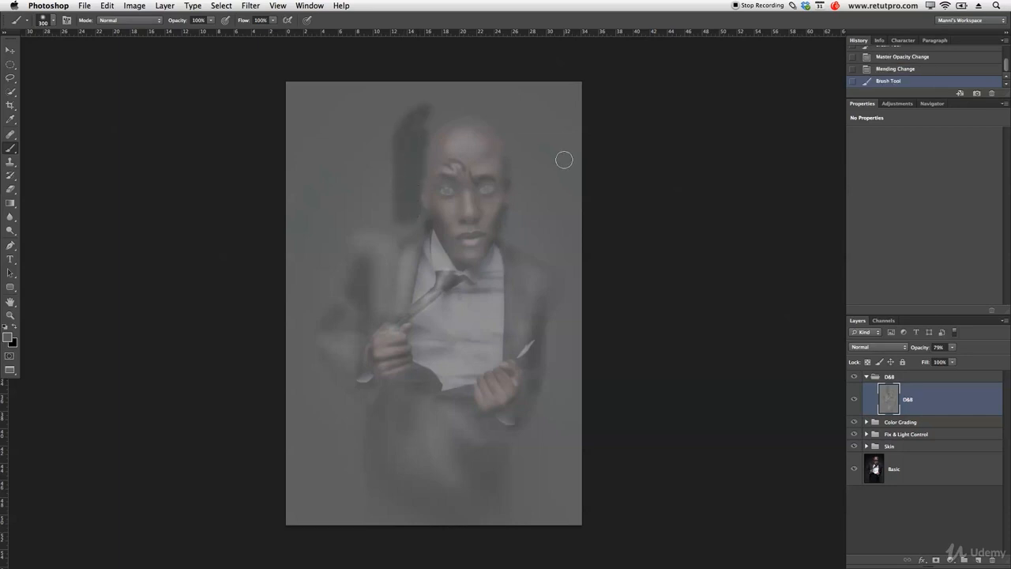
{"action": "mouse_move", "coordinate": [511, 141]}
{"action": "left_mouse_down"}
{"action": "mouse_move", "coordinate": [519, 175]}
{"action": "mouse_move", "coordinate": [512, 147]}
{"action": "mouse_move", "coordinate": [521, 177]}
{"action": "mouse_move", "coordinate": [506, 228]}
{"action": "left_mouse_up"}
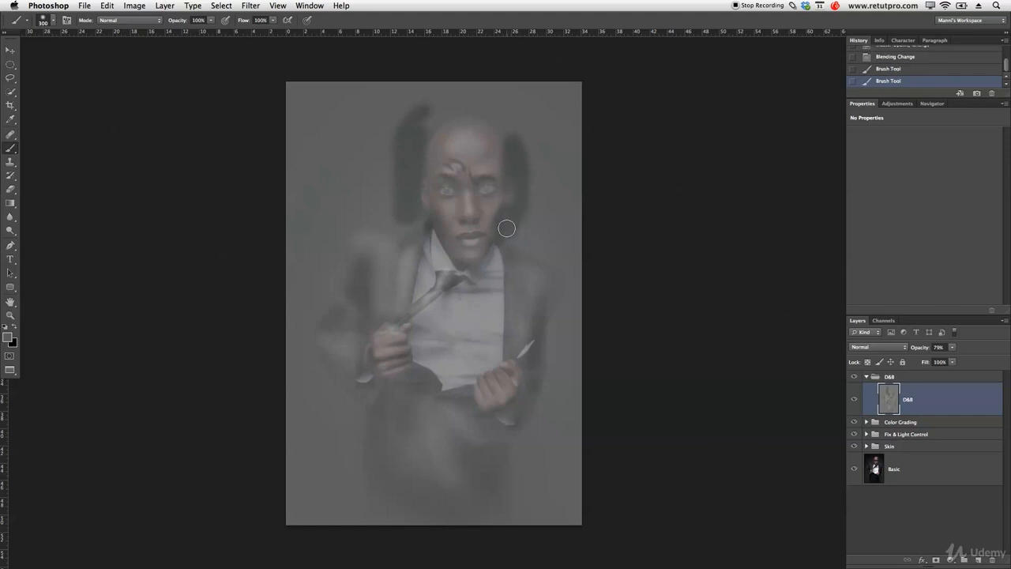
{"action": "left_click", "coordinate": [506, 214]}
{"action": "mouse_move", "coordinate": [419, 205]}
{"action": "left_mouse_down"}
{"action": "mouse_move", "coordinate": [416, 216]}
{"action": "mouse_move", "coordinate": [412, 205]}
{"action": "left_mouse_up"}
{"action": "left_click_drag", "start_coordinate": [410, 191], "coordinate": [434, 121]}
{"action": "left_click_drag", "start_coordinate": [498, 129], "coordinate": [508, 138]}
Set the D&B layer's blend mode to Soft Light, and step back in the history to before that change.
{"action": "left_click", "coordinate": [882, 347]}
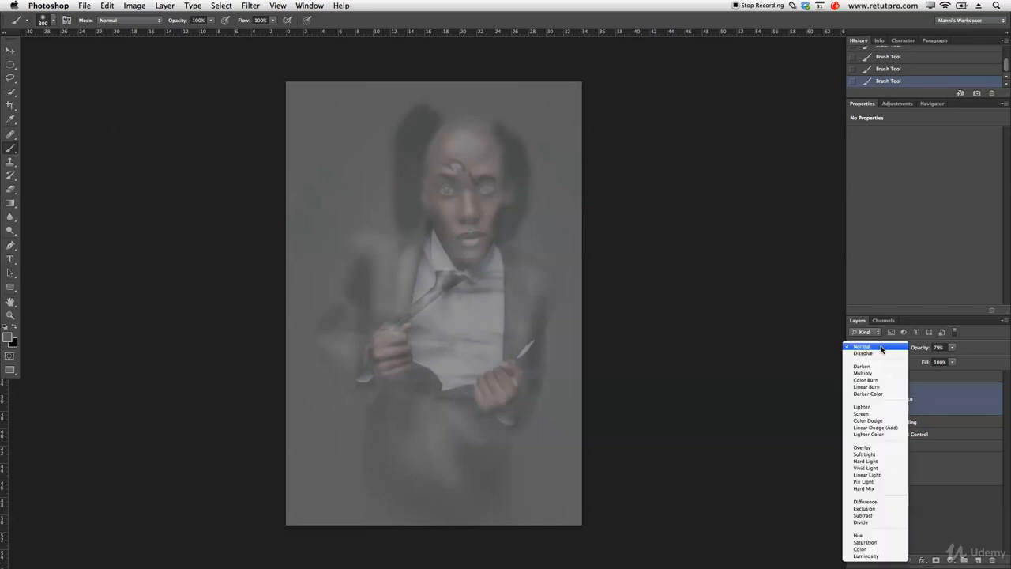
{"action": "left_click", "coordinate": [880, 455]}
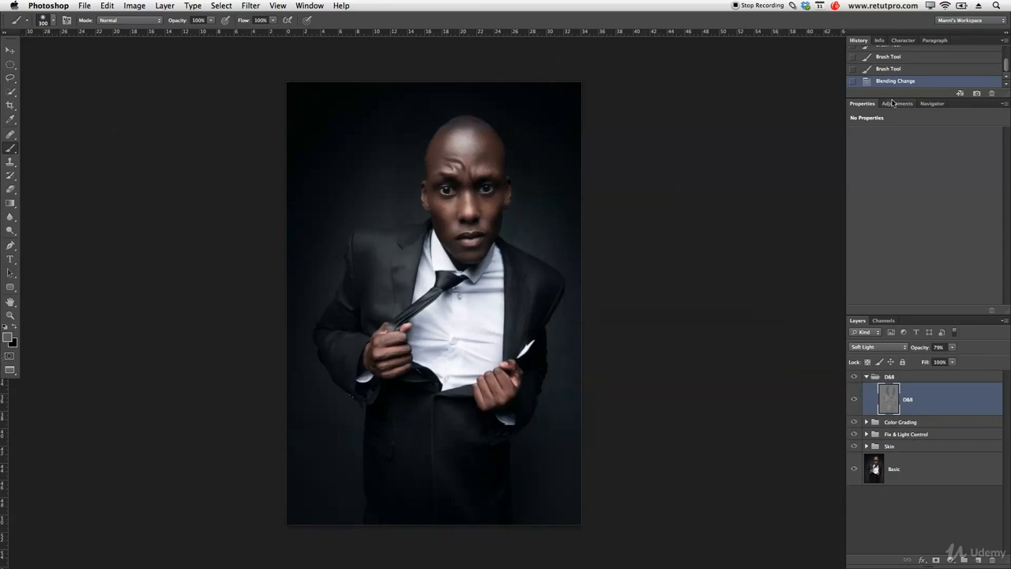
{"action": "left_click", "coordinate": [887, 59]}
{"action": "mouse_move", "coordinate": [1007, 65]}
{"action": "left_mouse_down"}
{"action": "mouse_move", "coordinate": [1007, 49]}
{"action": "mouse_move", "coordinate": [1008, 69]}
{"action": "mouse_move", "coordinate": [1007, 61]}
{"action": "left_mouse_up"}
{"action": "left_click", "coordinate": [978, 72]}
{"action": "left_click", "coordinate": [991, 60]}
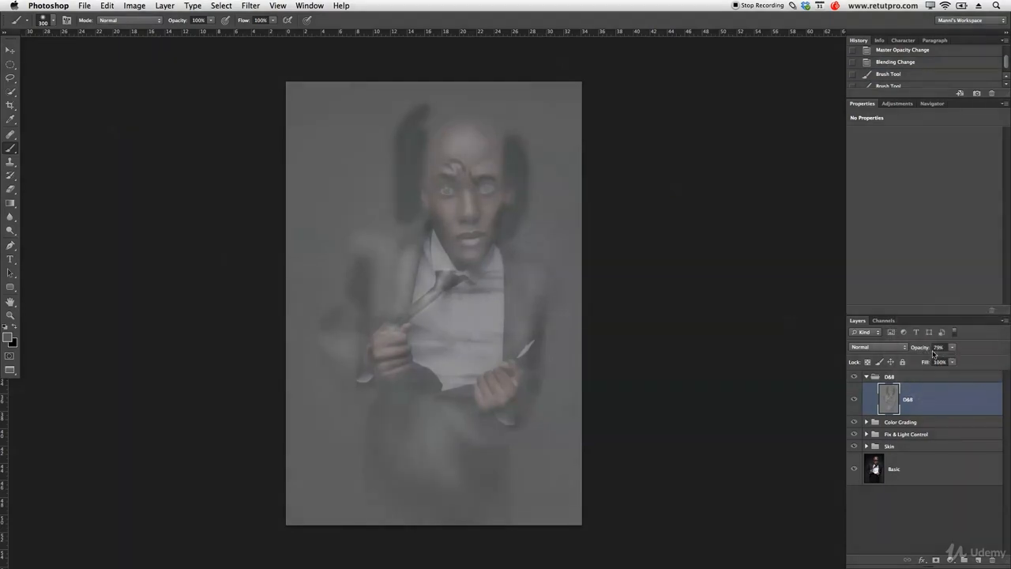
Raise the D&B layer's opacity to 100% and resample the foreground color from the plain gray at the canvas corner.
{"action": "left_click_drag", "start_coordinate": [921, 351], "coordinate": [992, 352]}
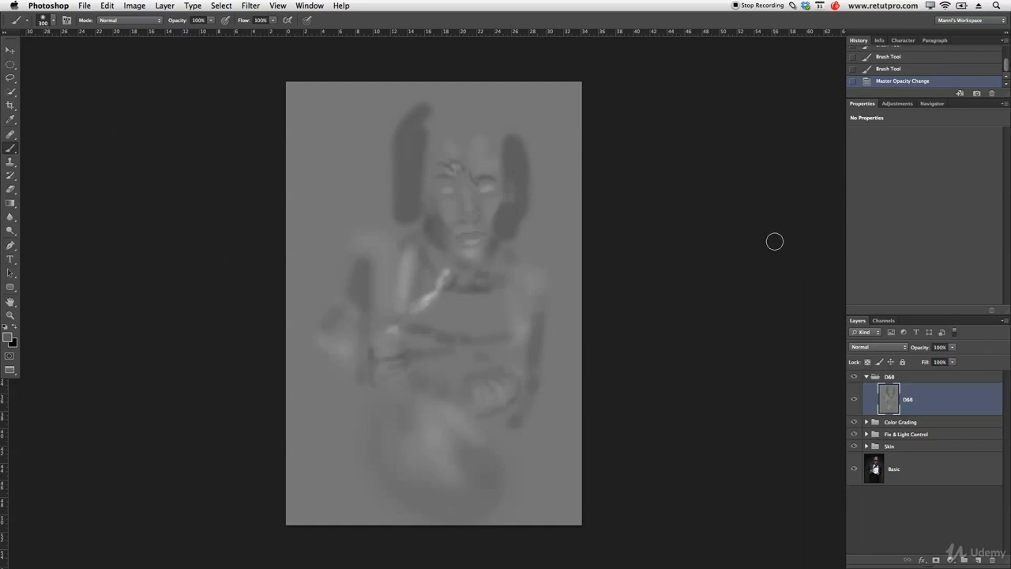
{"action": "left_click", "coordinate": [7, 338]}
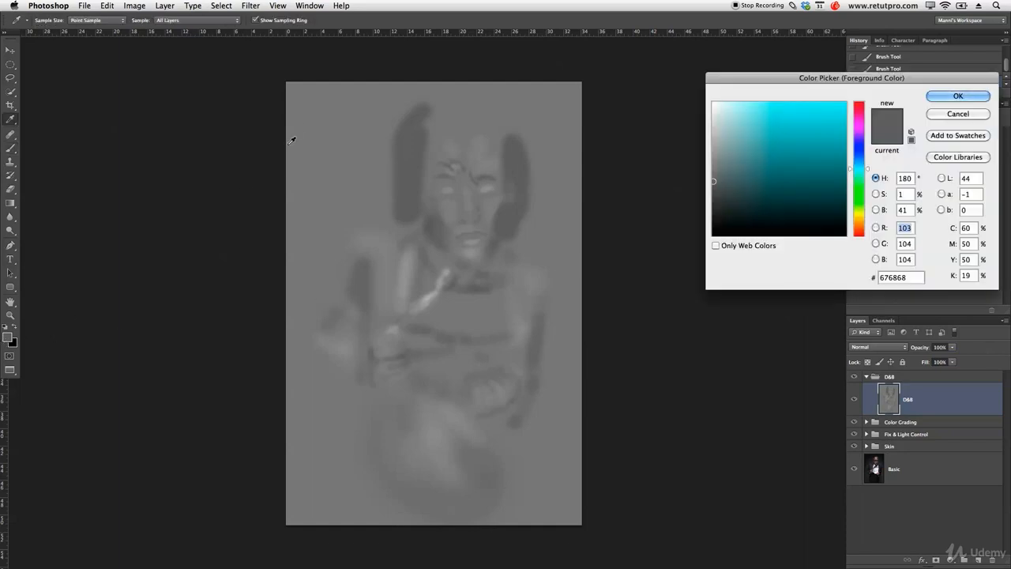
{"action": "left_click", "coordinate": [582, 81]}
{"action": "key", "text": "Return"}
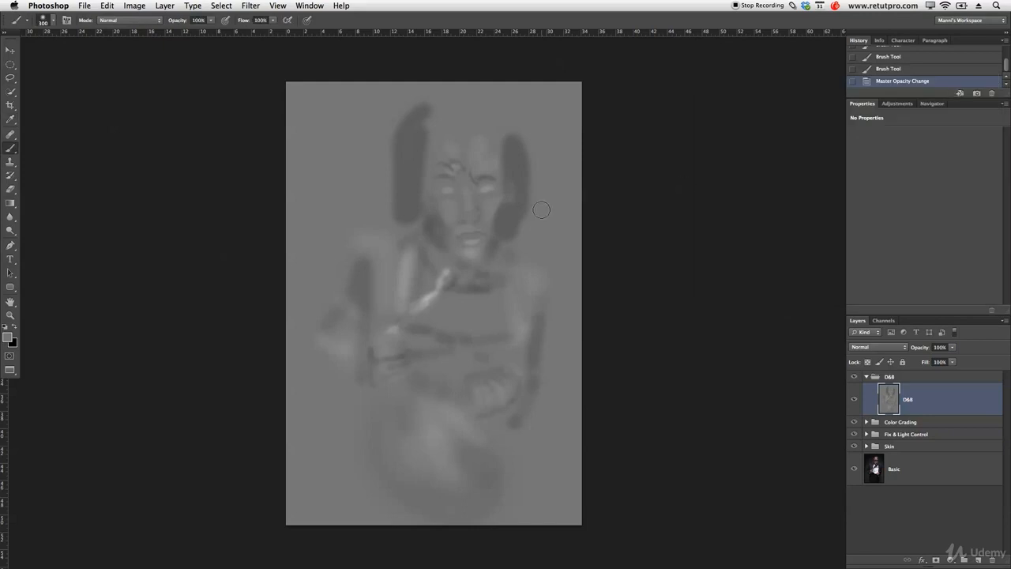
Paint the resampled gray over the dark patches on both sides of the head with a 300 px brush at 100% opacity.
{"action": "mouse_move", "coordinate": [503, 220]}
{"action": "left_mouse_down"}
{"action": "mouse_move", "coordinate": [514, 134]}
{"action": "mouse_move", "coordinate": [519, 208]}
{"action": "mouse_move", "coordinate": [531, 150]}
{"action": "left_mouse_up"}
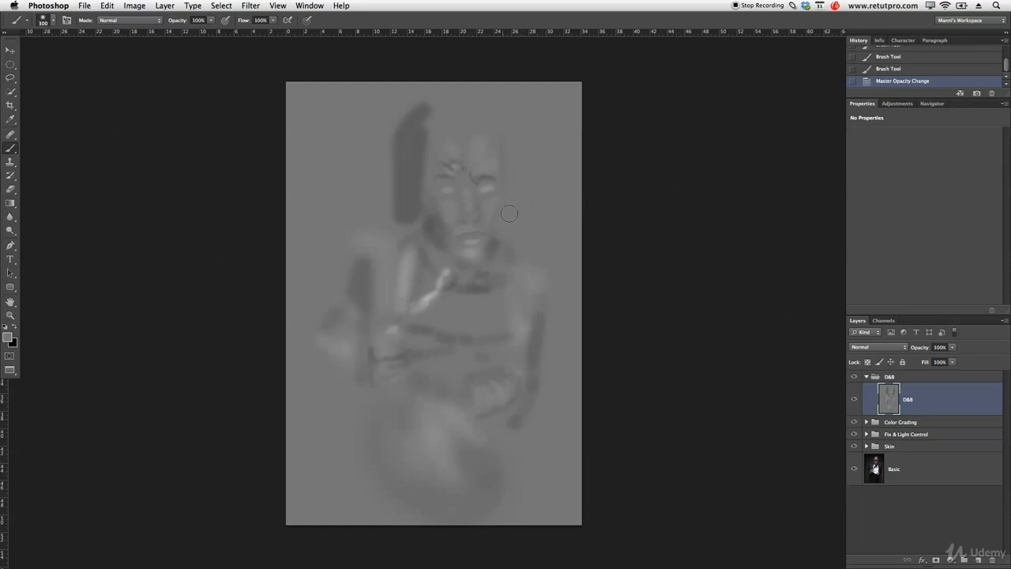
{"action": "left_click_drag", "start_coordinate": [514, 219], "coordinate": [506, 247]}
{"action": "mouse_move", "coordinate": [385, 211]}
{"action": "left_mouse_down"}
{"action": "mouse_move", "coordinate": [415, 215]}
{"action": "mouse_move", "coordinate": [412, 167]}
{"action": "mouse_move", "coordinate": [427, 125]}
{"action": "mouse_move", "coordinate": [412, 166]}
{"action": "mouse_move", "coordinate": [410, 175]}
{"action": "mouse_move", "coordinate": [428, 107]}
{"action": "mouse_move", "coordinate": [417, 111]}
{"action": "mouse_move", "coordinate": [401, 154]}
{"action": "mouse_move", "coordinate": [398, 197]}
{"action": "mouse_move", "coordinate": [398, 175]}
{"action": "mouse_move", "coordinate": [416, 79]}
{"action": "mouse_move", "coordinate": [396, 134]}
{"action": "left_mouse_up"}
{"action": "mouse_move", "coordinate": [408, 192]}
{"action": "left_mouse_down"}
{"action": "mouse_move", "coordinate": [395, 201]}
{"action": "mouse_move", "coordinate": [407, 174]}
{"action": "left_mouse_up"}
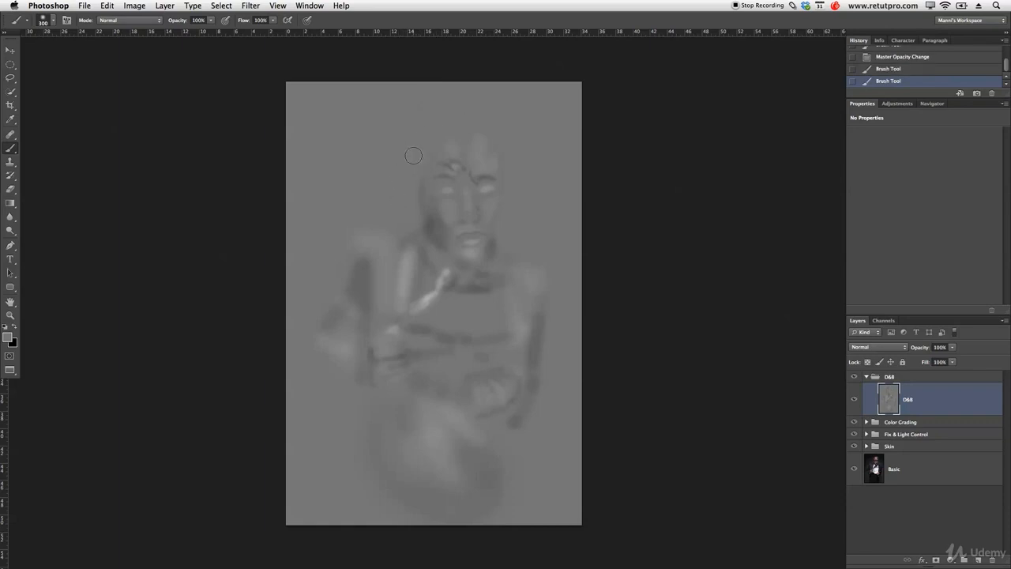
{"action": "left_click", "coordinate": [390, 162]}
Set the D&B layer's blend mode to Soft Light and its opacity to 80%.
{"action": "left_click", "coordinate": [902, 350]}
{"action": "left_click", "coordinate": [877, 451]}
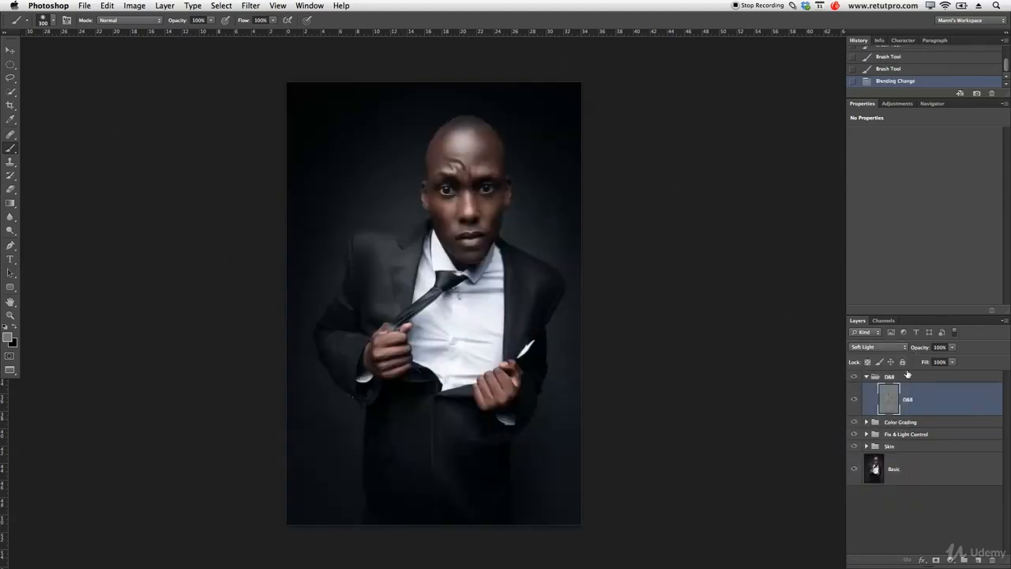
{"action": "left_click_drag", "start_coordinate": [920, 349], "coordinate": [908, 353]}
Compare the portrait with and without the D&B layer, and brush neutral gray along the edge of the head beside the ear.
{"action": "left_click", "coordinate": [857, 406]}
{"action": "left_click", "coordinate": [856, 406]}
{"action": "left_click", "coordinate": [856, 406]}
{"action": "left_click", "coordinate": [857, 406]}
{"action": "mouse_move", "coordinate": [418, 201]}
{"action": "left_mouse_down"}
{"action": "mouse_move", "coordinate": [424, 211]}
{"action": "mouse_move", "coordinate": [417, 176]}
{"action": "left_mouse_up"}
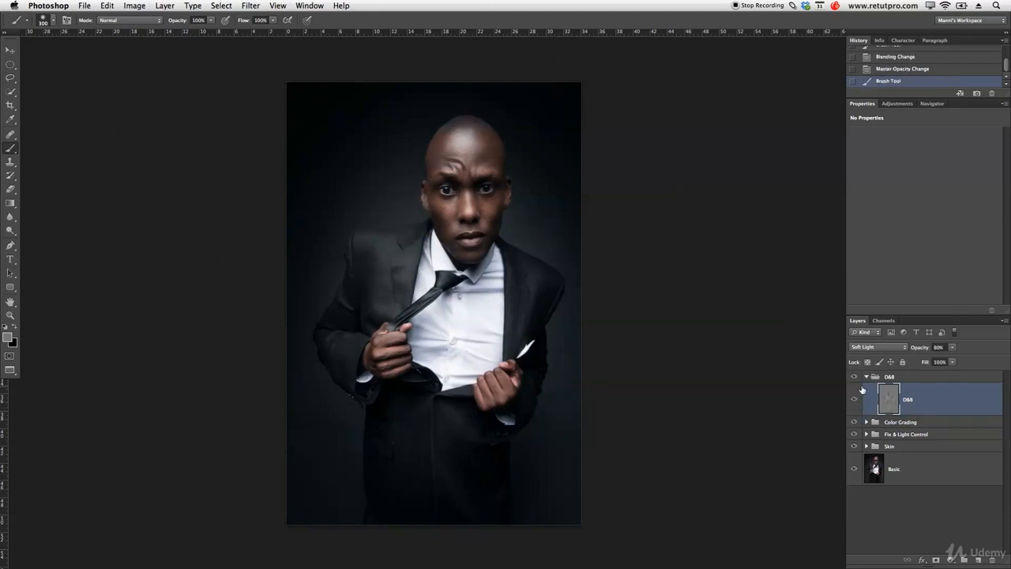
Collapse the D&B group and stamp all visible layers into a new layer above it.
{"action": "left_click", "coordinate": [866, 377]}
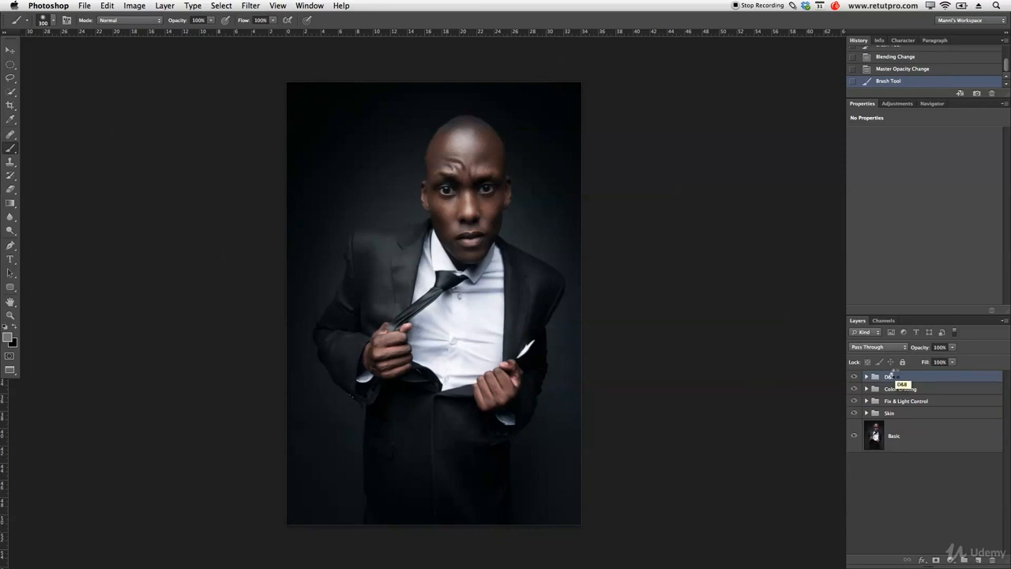
{"action": "key", "text": "super+alt+shift+e"}
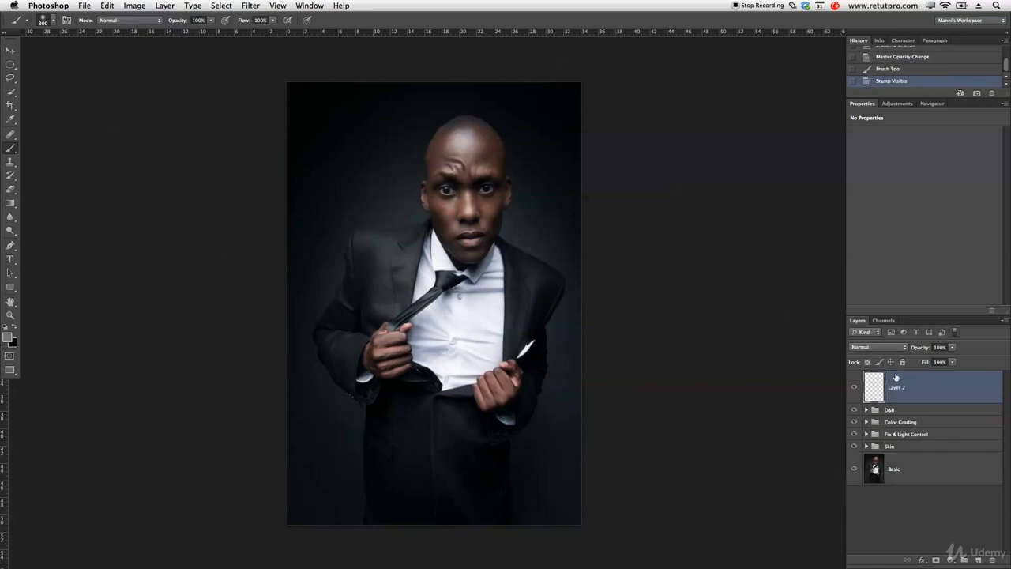